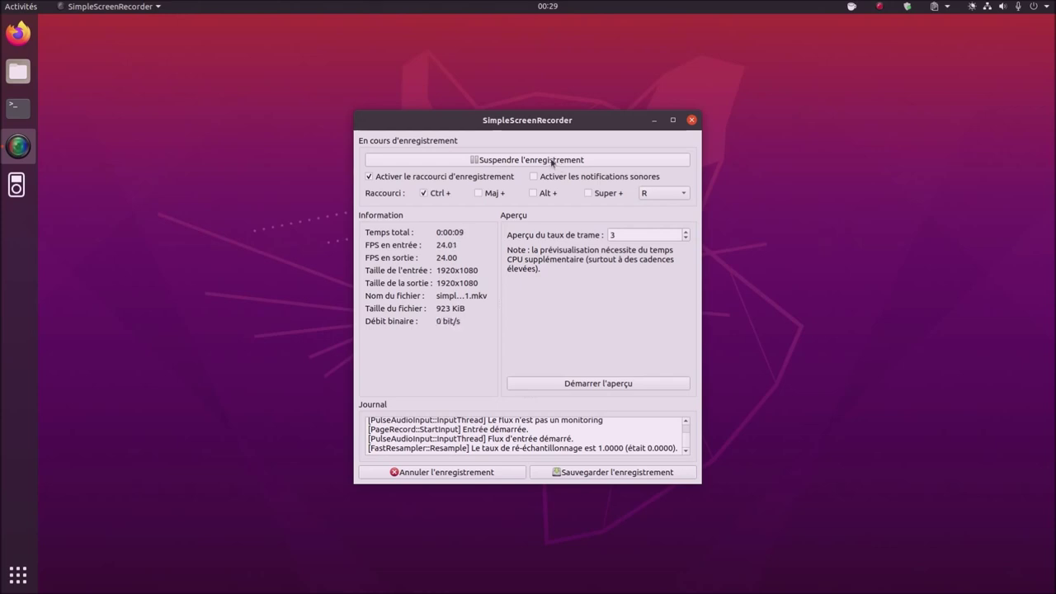
# - Minimize the SimpleScreenRecorder window so only the empty desktop is visible
pyautogui.click(655, 120)
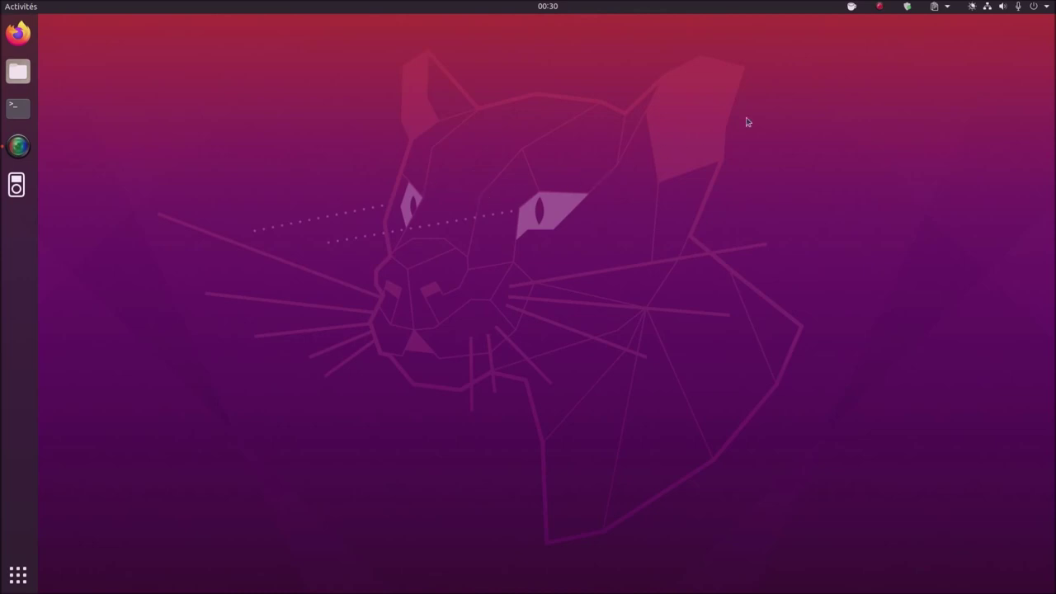
# - Open Paramètres from the system menu and show its À propos page
pyautogui.click(1046, 8)
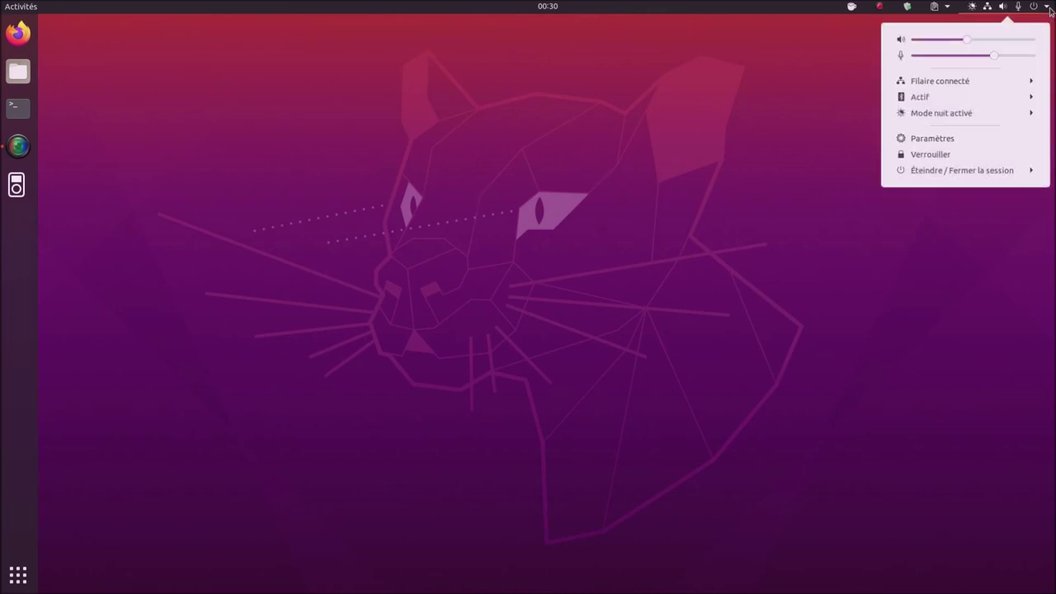
pyautogui.click(967, 145)
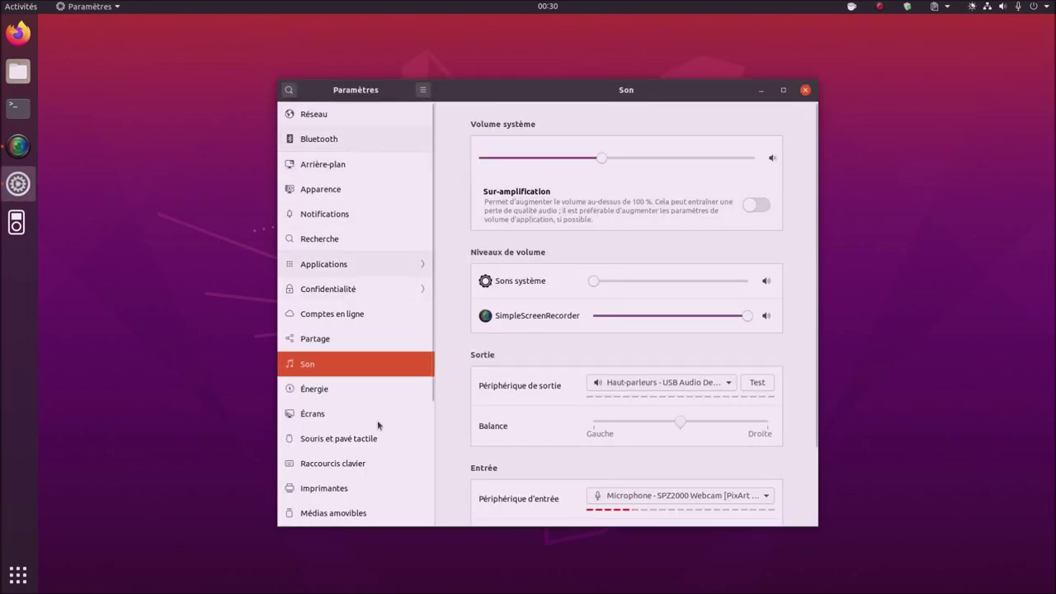
pyautogui.scroll(-5, 379, 429)
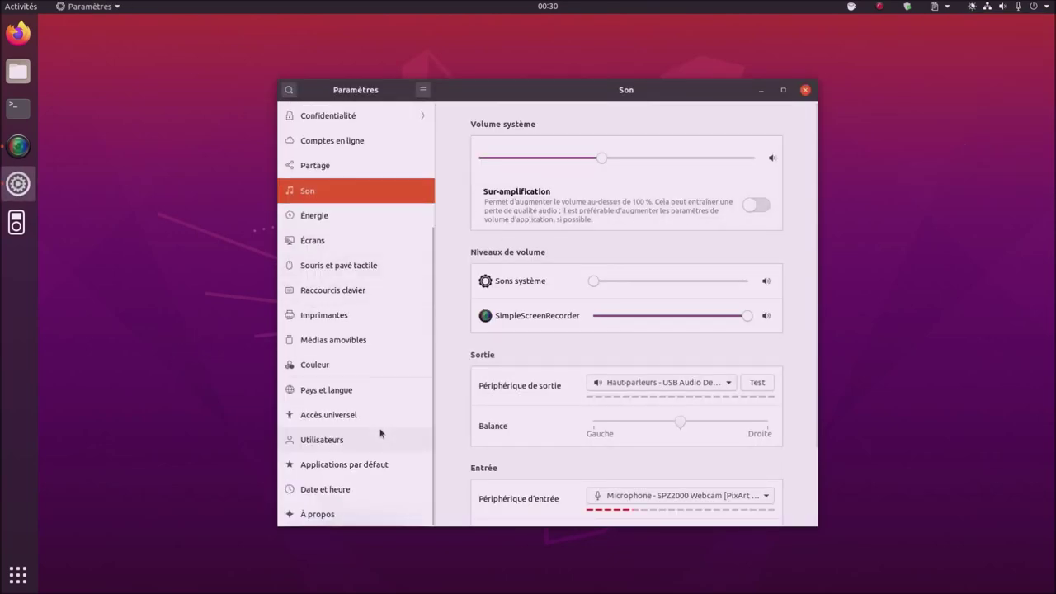
pyautogui.click(338, 515)
# - Launch Ajustements (Tweaks) by searching 'aju', then open a Terminal from the dock
pyautogui.click(17, 584)
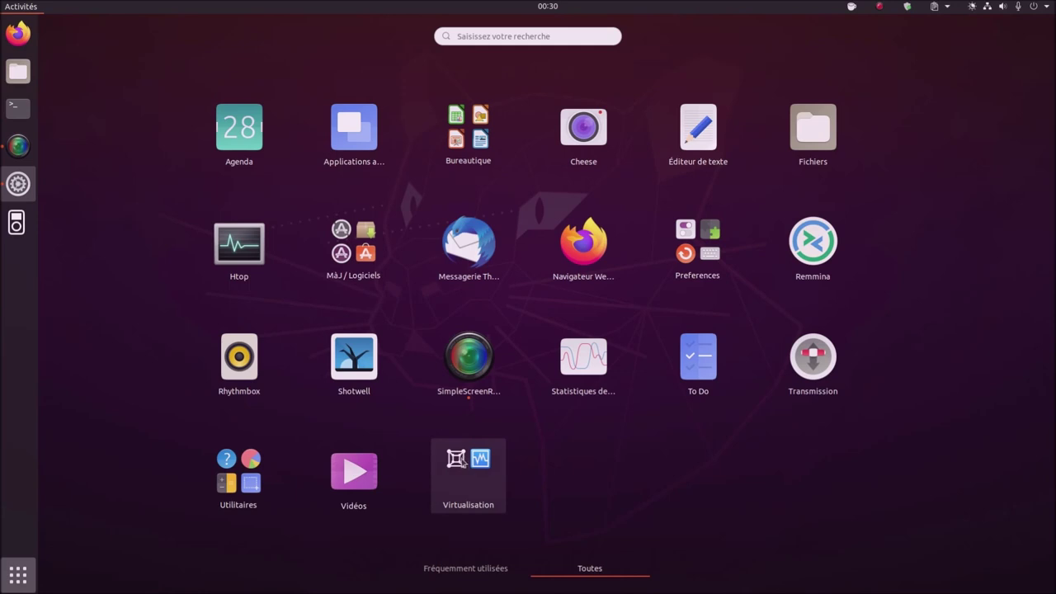
pyautogui.write('aju')
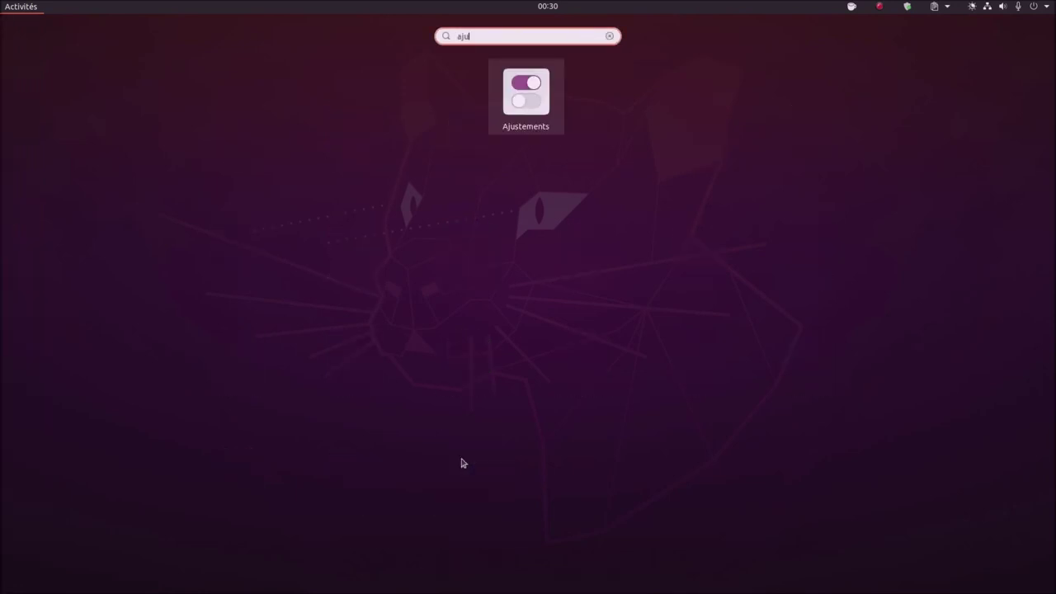
pyautogui.press('Return')
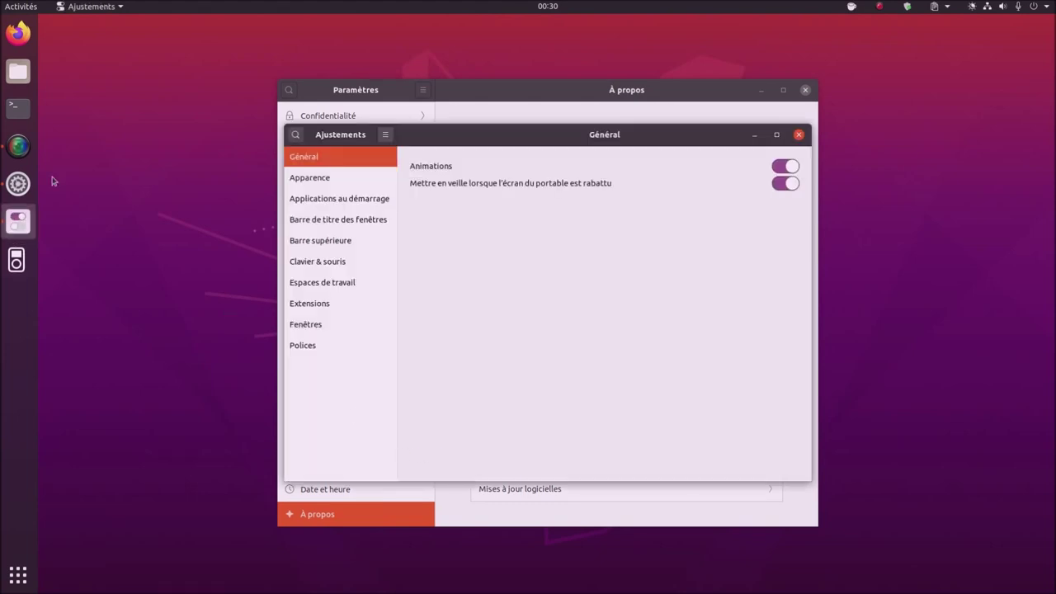
pyautogui.click(18, 107)
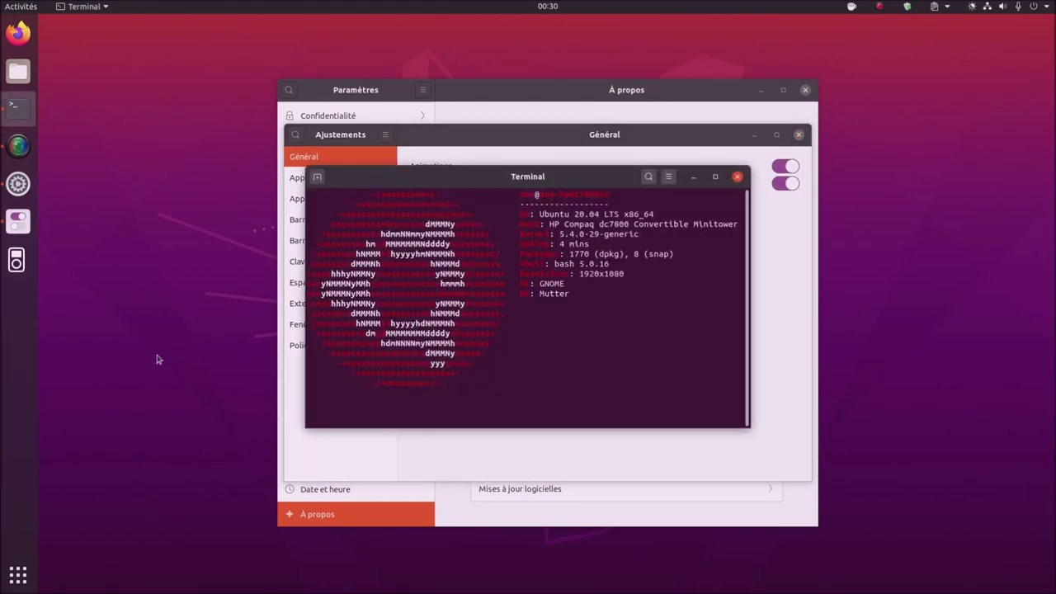
# - Discard 'sudo apt install gnome-tweak-tool', run 'snap list' instead, then close the terminal
pyautogui.write('sudo ')
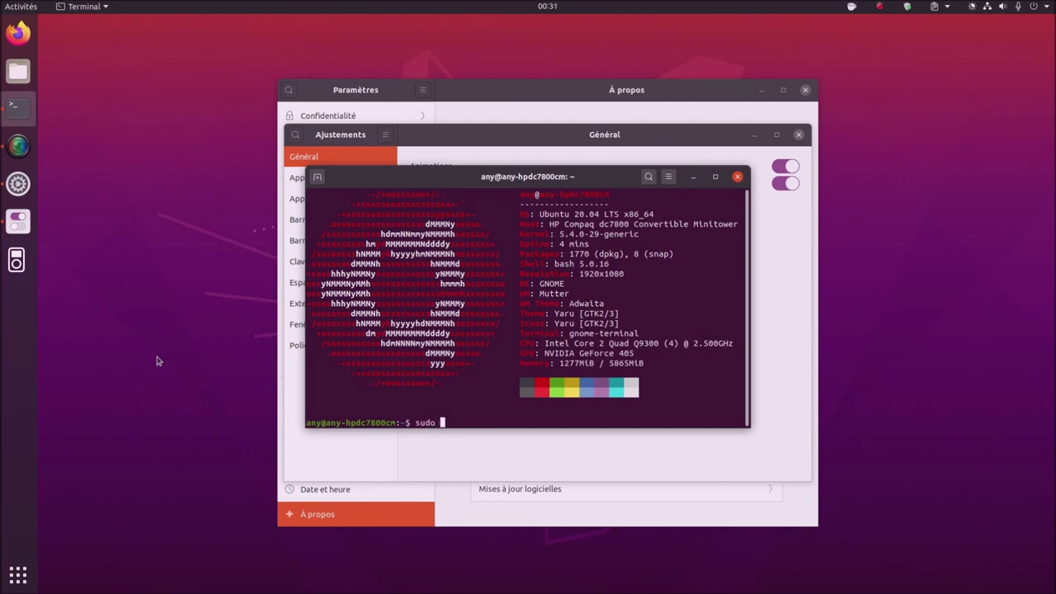
pyautogui.write('apt install gnome-tweak-tool')
pyautogui.press('BackSpace')
pyautogui.press('BackSpace')
pyautogui.press('BackSpace')
pyautogui.press('BackSpace')
pyautogui.press('BackSpace')
pyautogui.press('BackSpace')
pyautogui.press('BackSpace')
pyautogui.press('BackSpace')
pyautogui.press('BackSpace')
pyautogui.press('BackSpace')
pyautogui.press('BackSpace')
pyautogui.press('BackSpace')
pyautogui.press('BackSpace')
pyautogui.press('BackSpace')
pyautogui.press('BackSpace')
pyautogui.press('BackSpace')
pyautogui.press('BackSpace')
pyautogui.press('BackSpace')
pyautogui.press('BackSpace')
pyautogui.press('BackSpace')
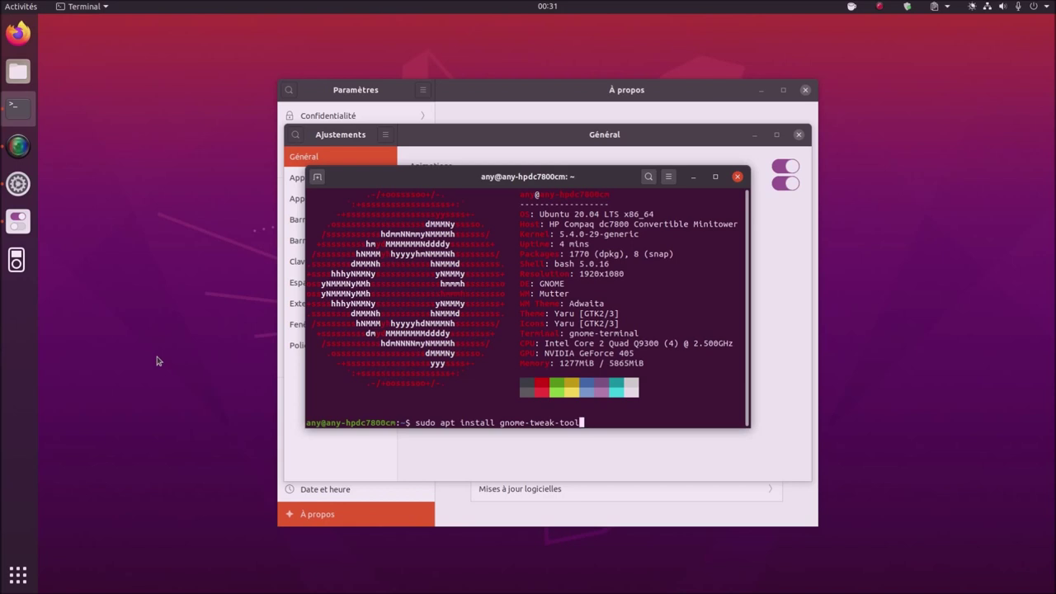
pyautogui.press('BackSpace')
pyautogui.press('BackSpace')
pyautogui.press('BackSpace')
pyautogui.press('BackSpace')
pyautogui.press('BackSpace')
pyautogui.press('BackSpace')
pyautogui.press('BackSpace')
pyautogui.press('BackSpace')
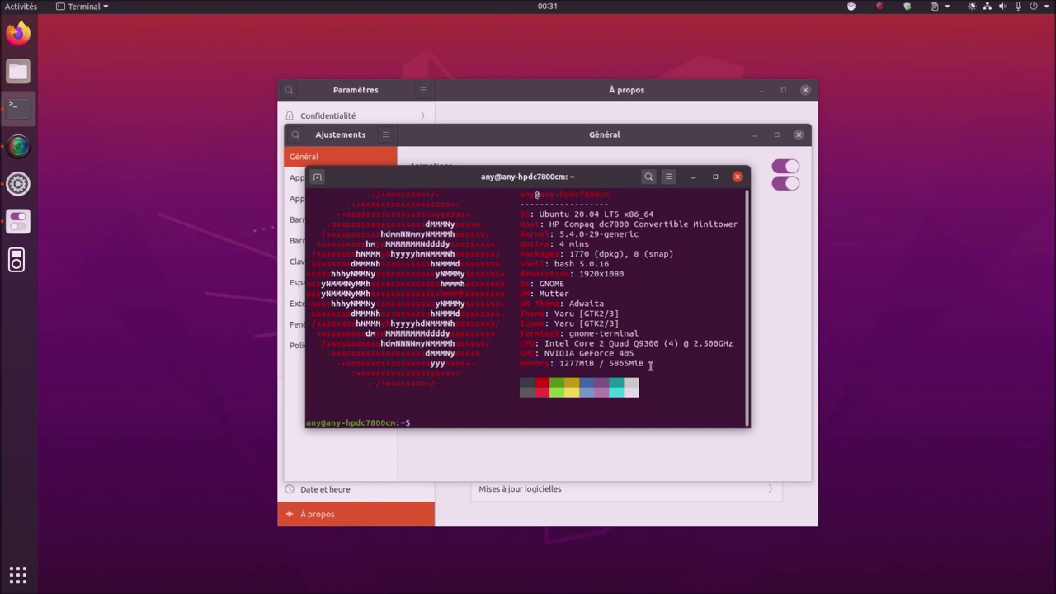
pyautogui.write('snap list')
pyautogui.press('Return')
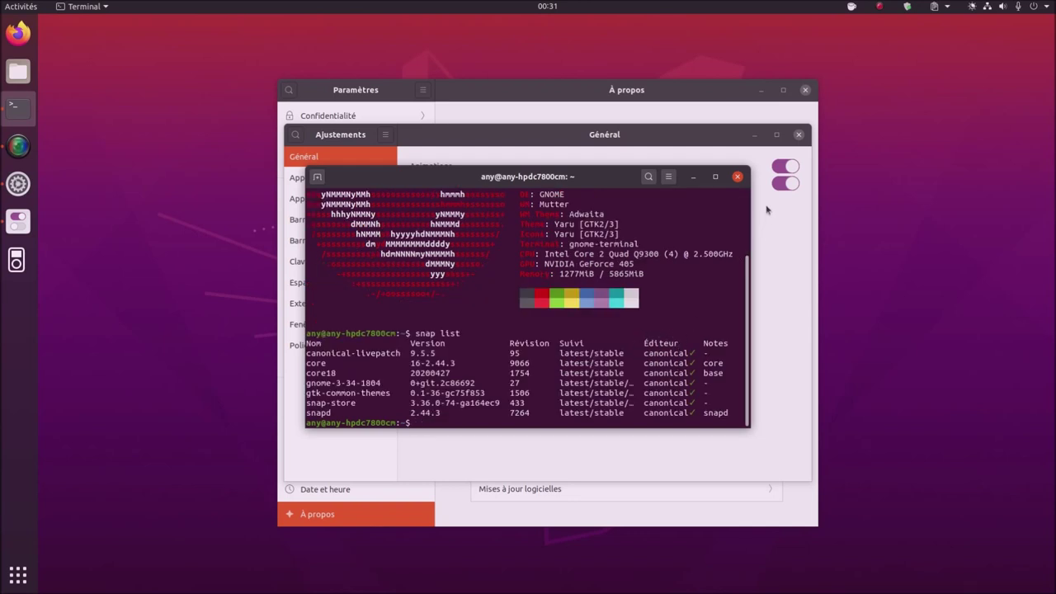
pyautogui.click(738, 177)
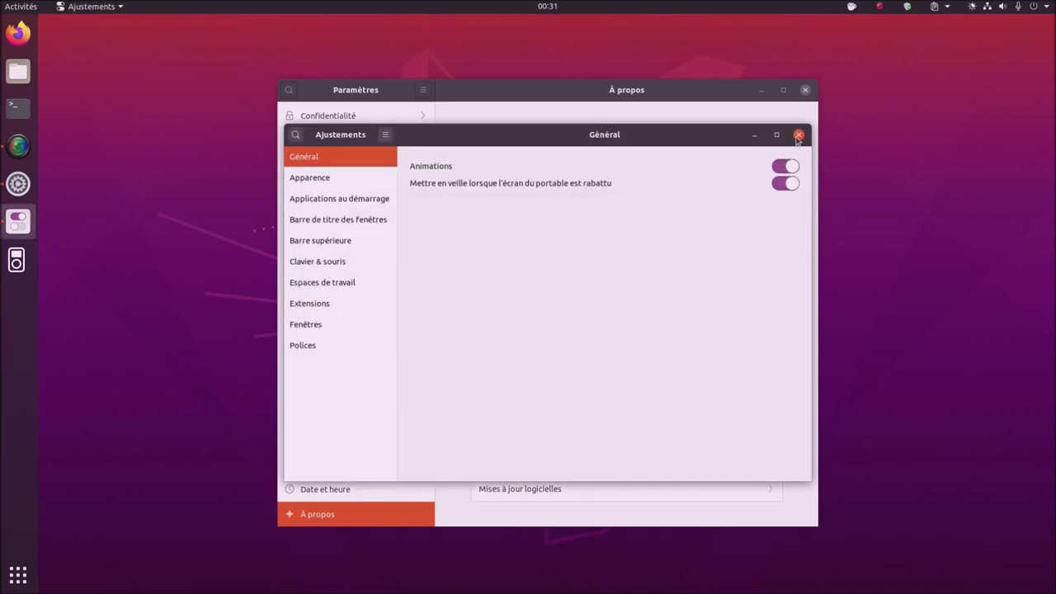
# - Move Paramètres to the upper left and Ajustements to the lower right
pyautogui.click(508, 94)
pyautogui.moveTo(507, 94); pyautogui.dragTo(284, 35)
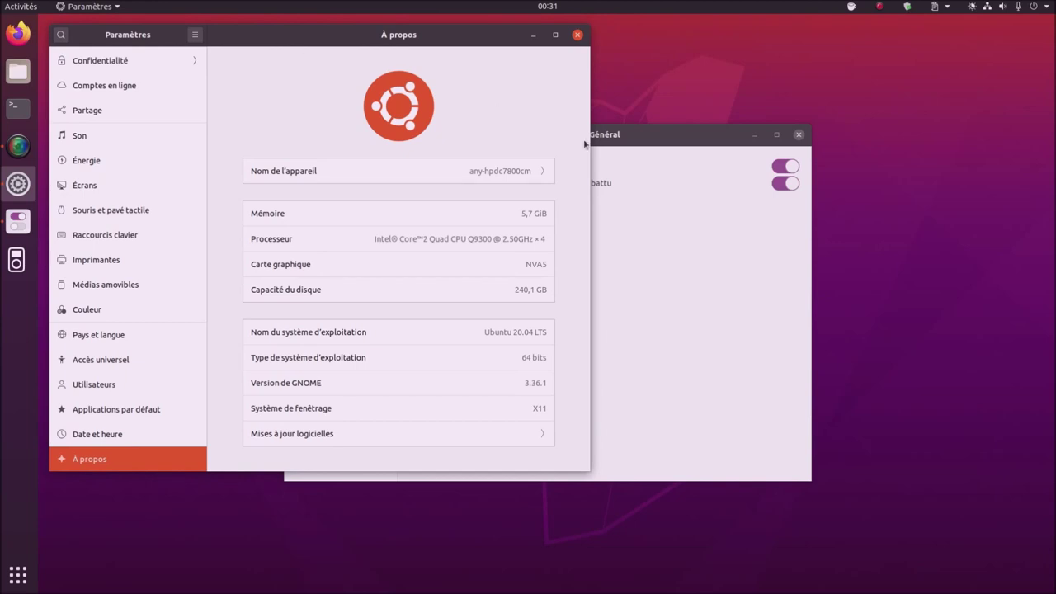
pyautogui.click(660, 140)
pyautogui.moveTo(659, 140); pyautogui.dragTo(858, 213)
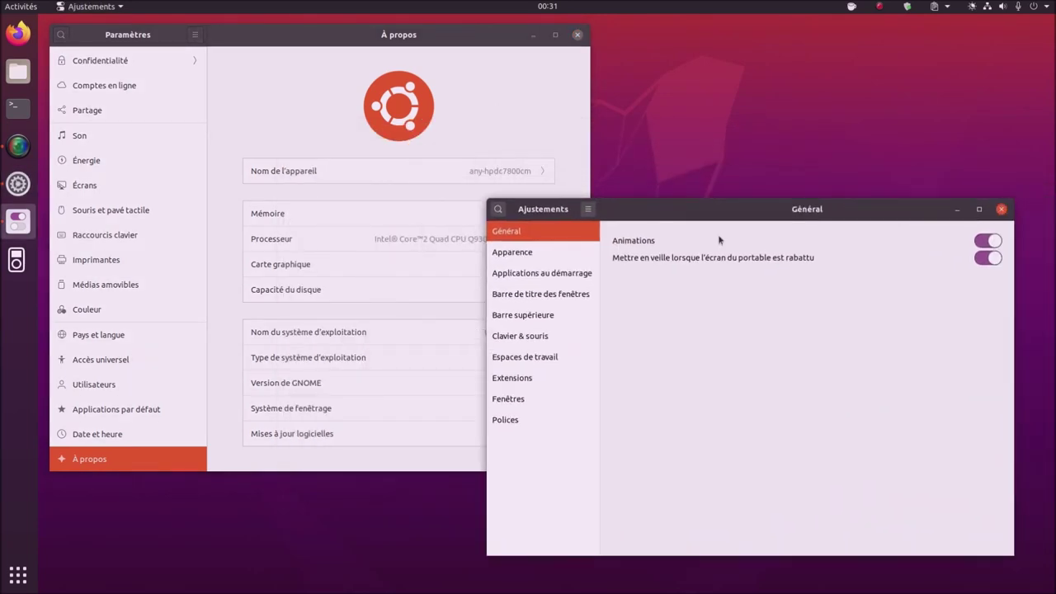
# - Launch the Extensions app via an 'ex' search, review its extensions, then close it
pyautogui.click(30, 579)
pyautogui.write('ex')
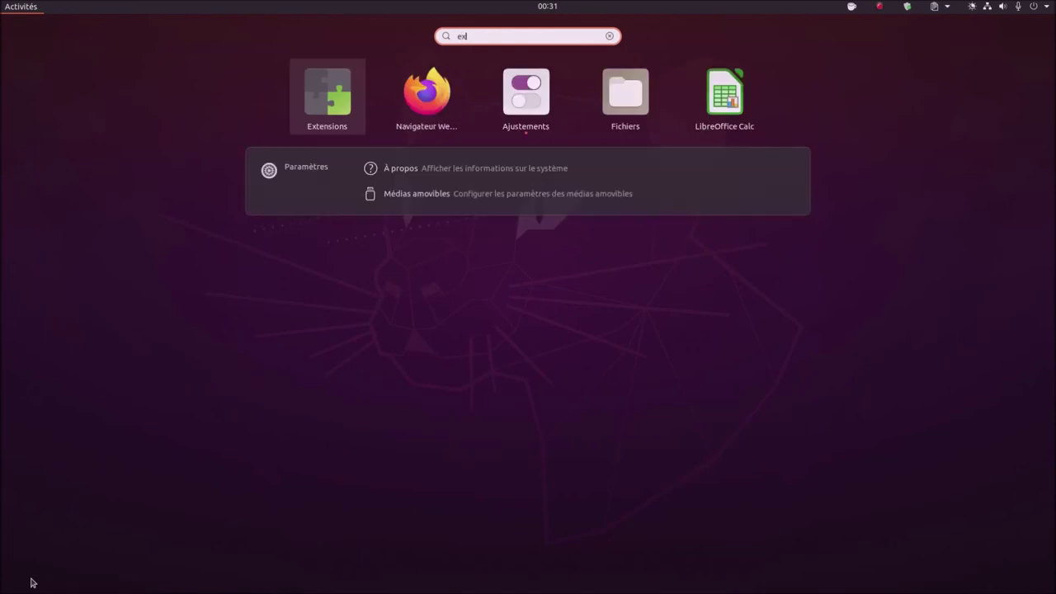
pyautogui.press('Return')
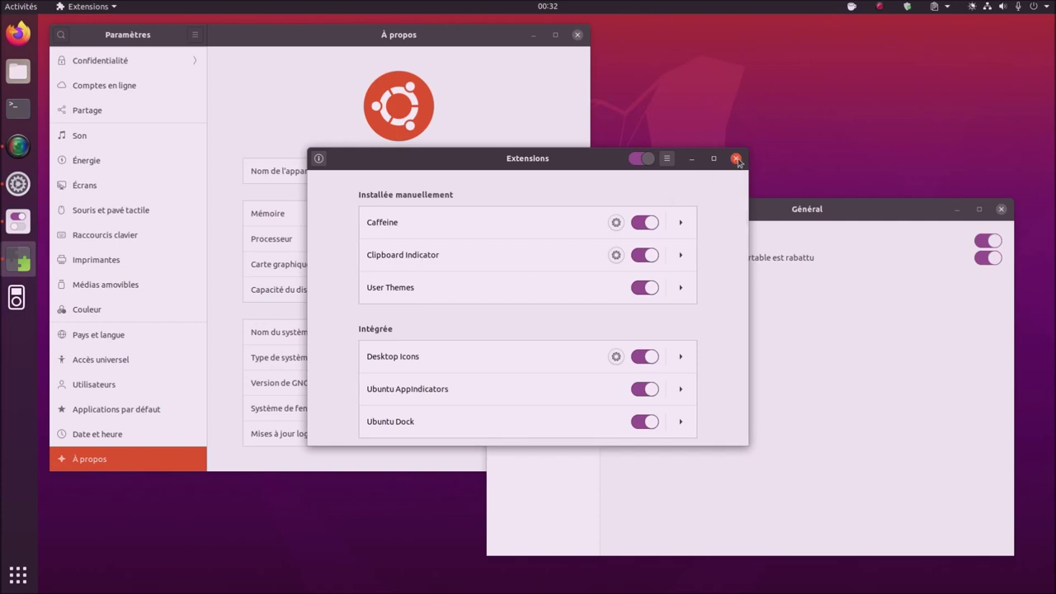
pyautogui.click(736, 158)
# - Set the second forest photo as the wallpaper via the desktop's Changer l'arrière-plan… menu
pyautogui.rightClick(683, 109)
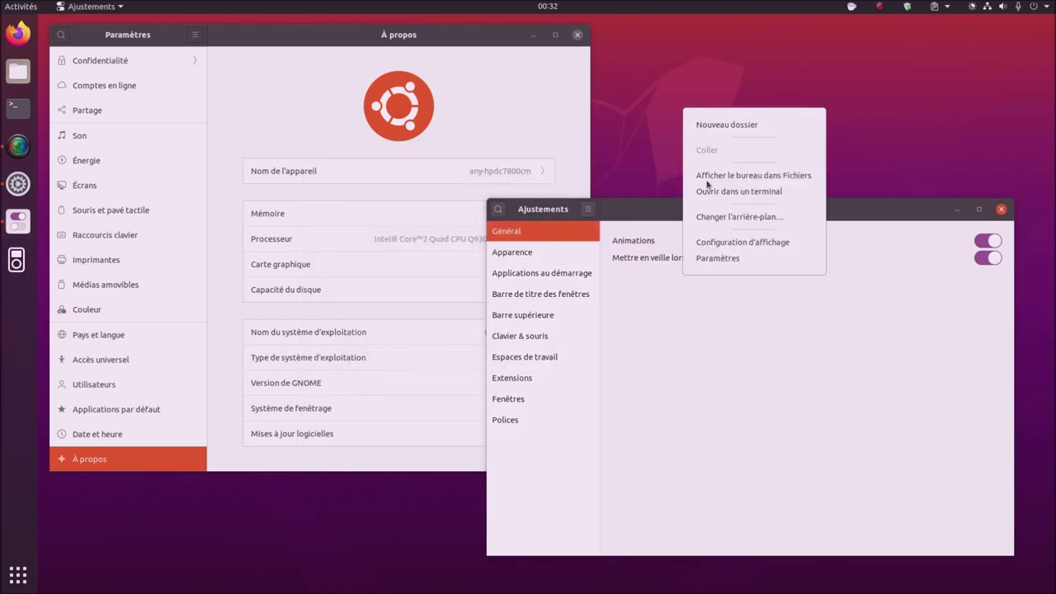
pyautogui.click(720, 217)
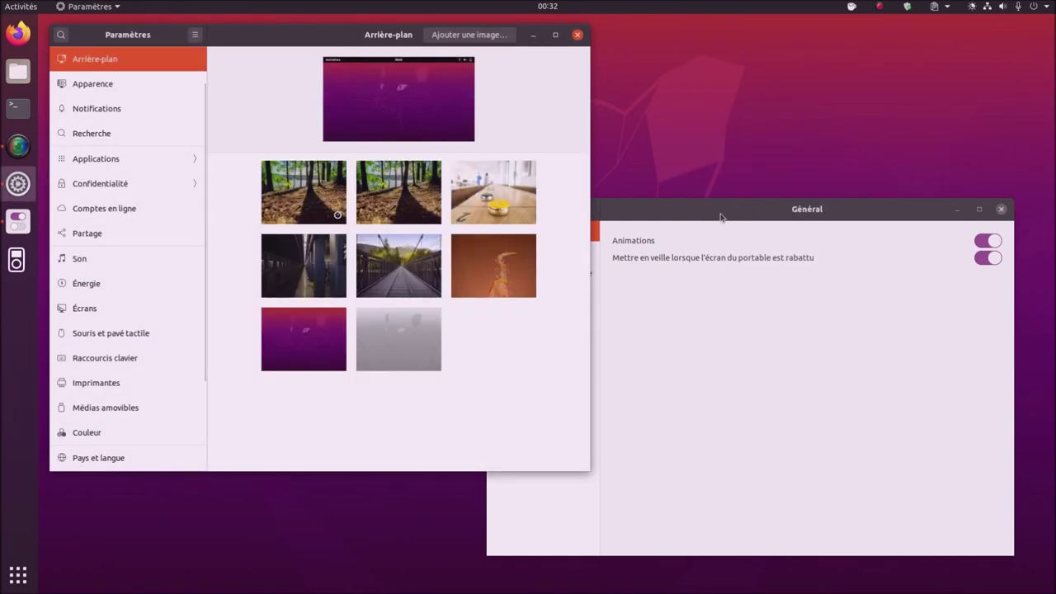
pyautogui.click(430, 208)
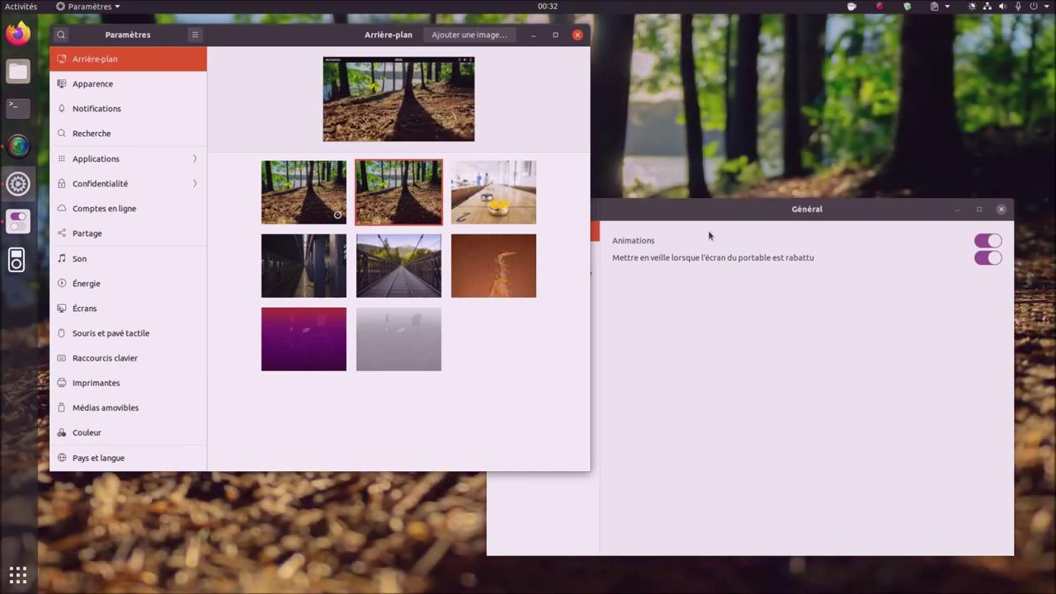
# - Switch the wallpaper back to the purple Ubuntu default and close Ajustements
pyautogui.moveTo(719, 215); pyautogui.dragTo(753, 212)
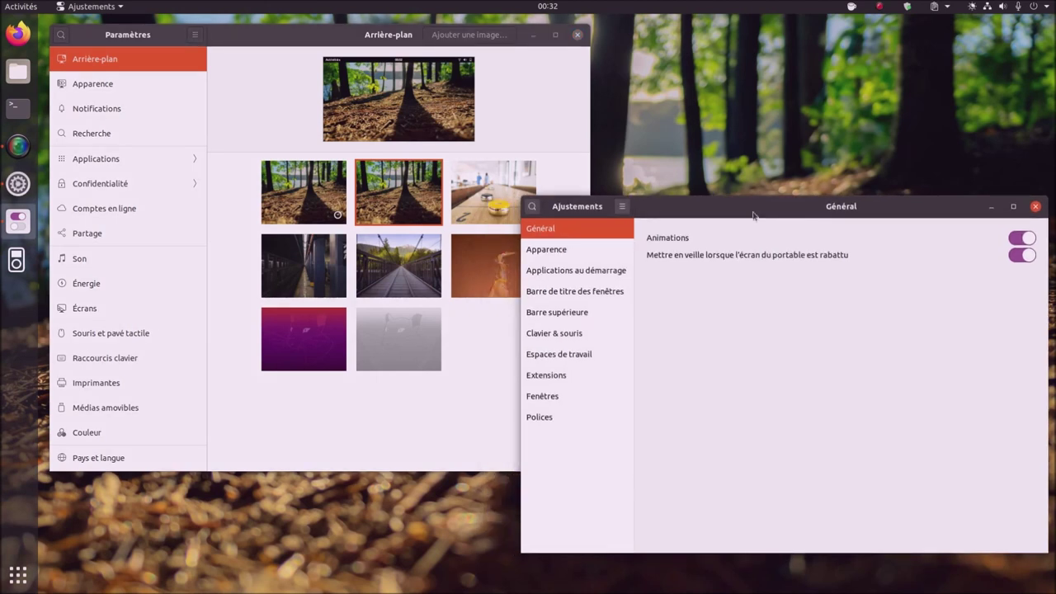
pyautogui.moveTo(753, 215); pyautogui.dragTo(746, 211)
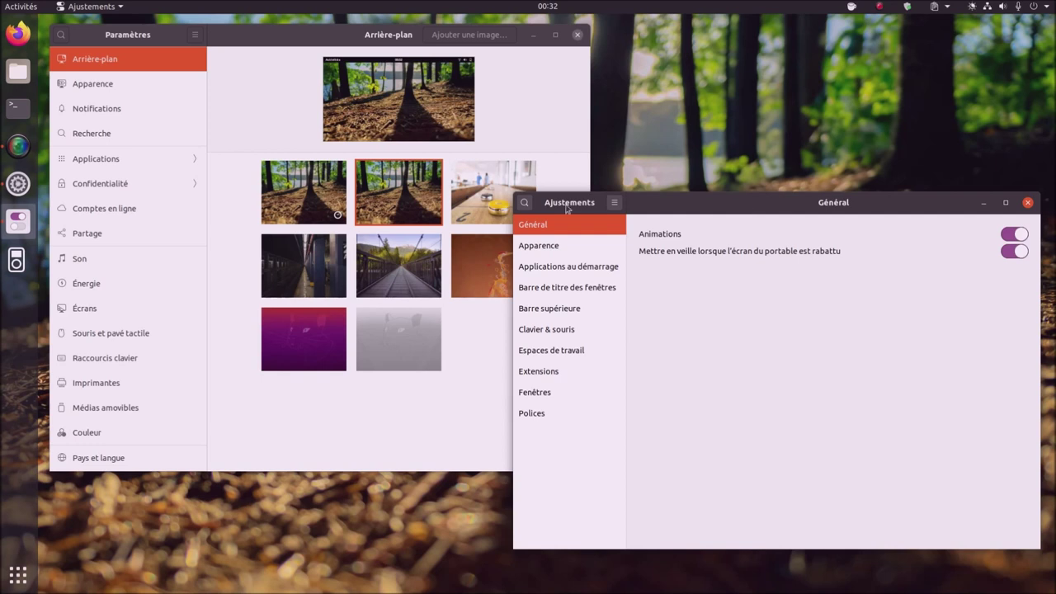
pyautogui.click(303, 349)
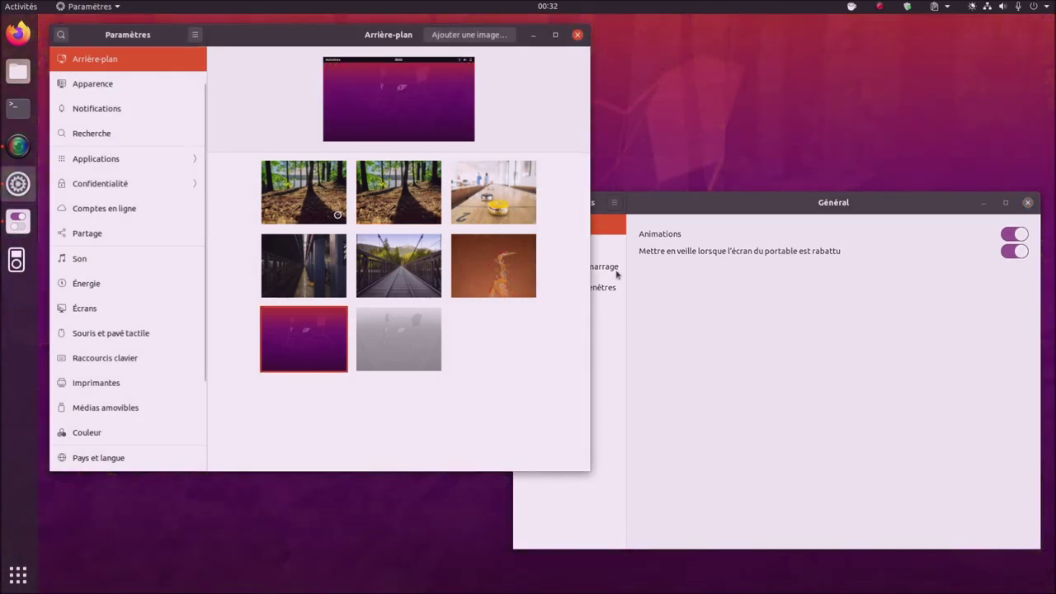
pyautogui.click(949, 202)
pyautogui.hotkey('alt', 'F4')
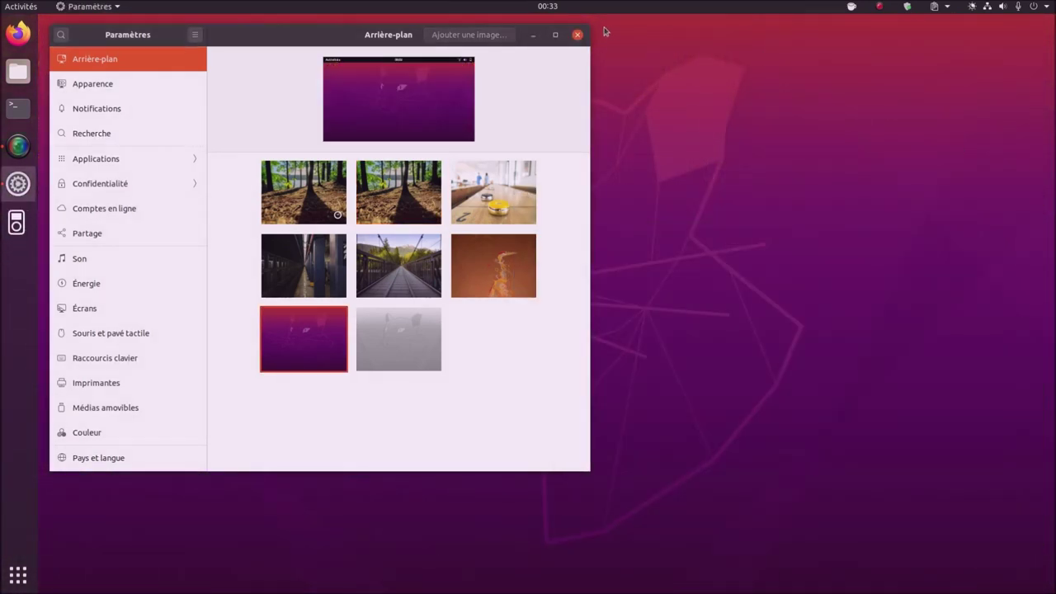
# - Close Paramètres and bring up Logiciels et mises à jour
pyautogui.click(578, 35)
pyautogui.rightClick(829, 91)
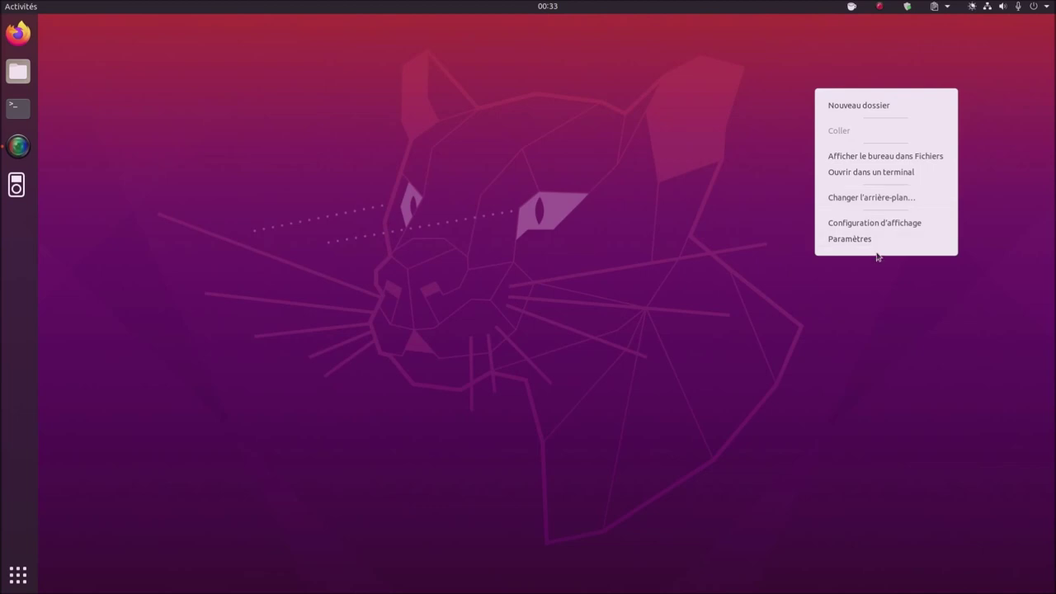
pyautogui.click(577, 225)
pyautogui.press('super')
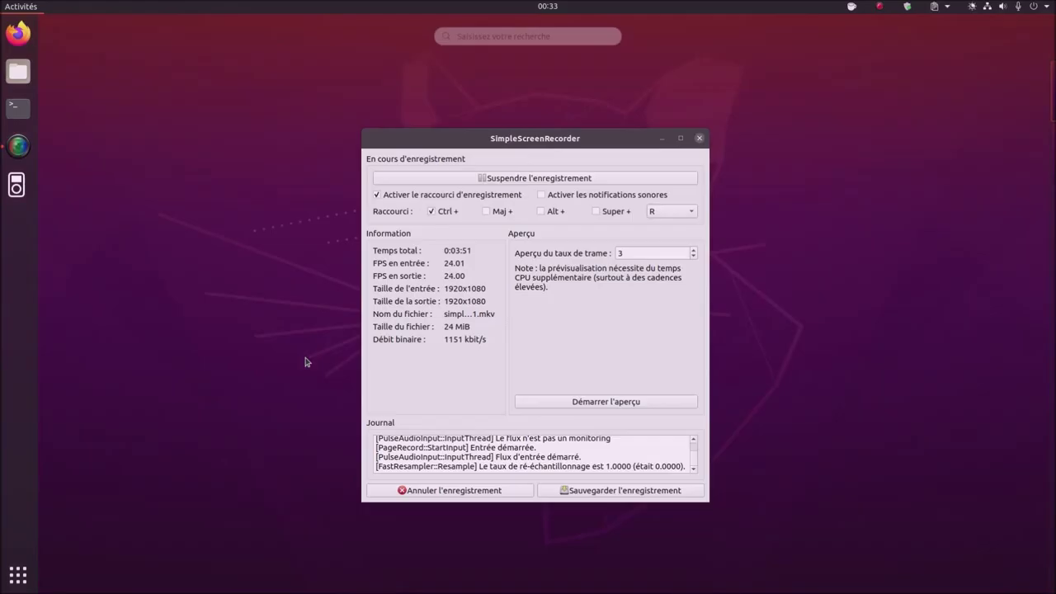
pyautogui.write('mlsel')
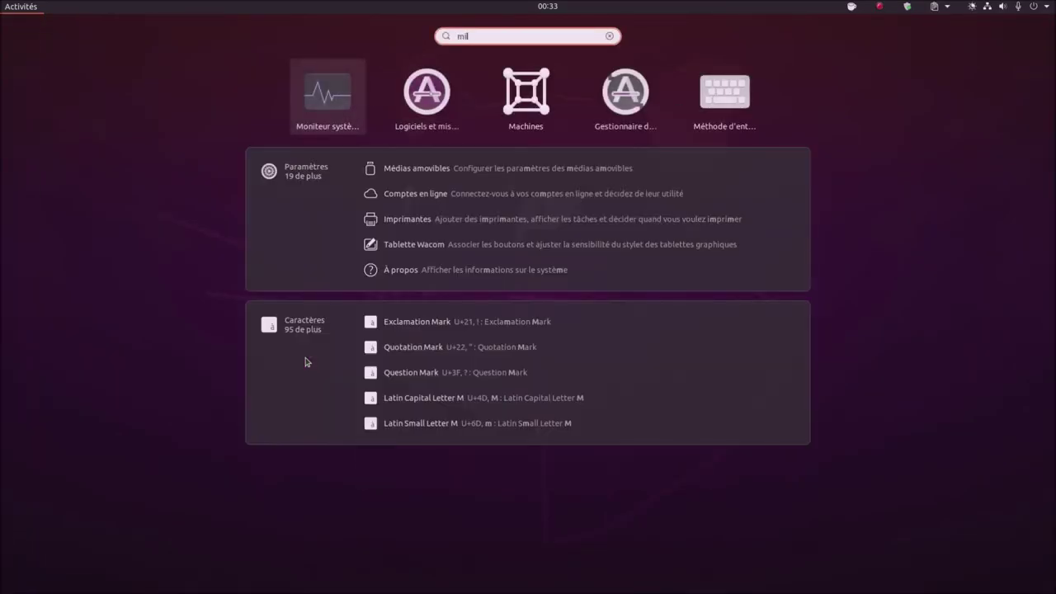
pyautogui.press('super')
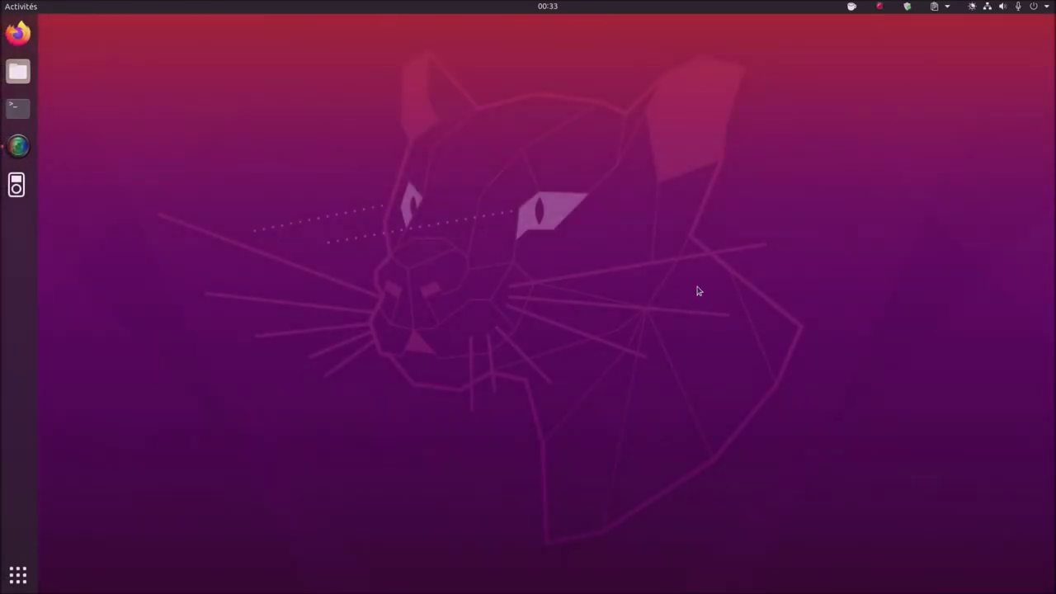
# - Confirm Livepatch is active on the Livepatch tab, close the window, and open a new terminal
pyautogui.click(830, 245)
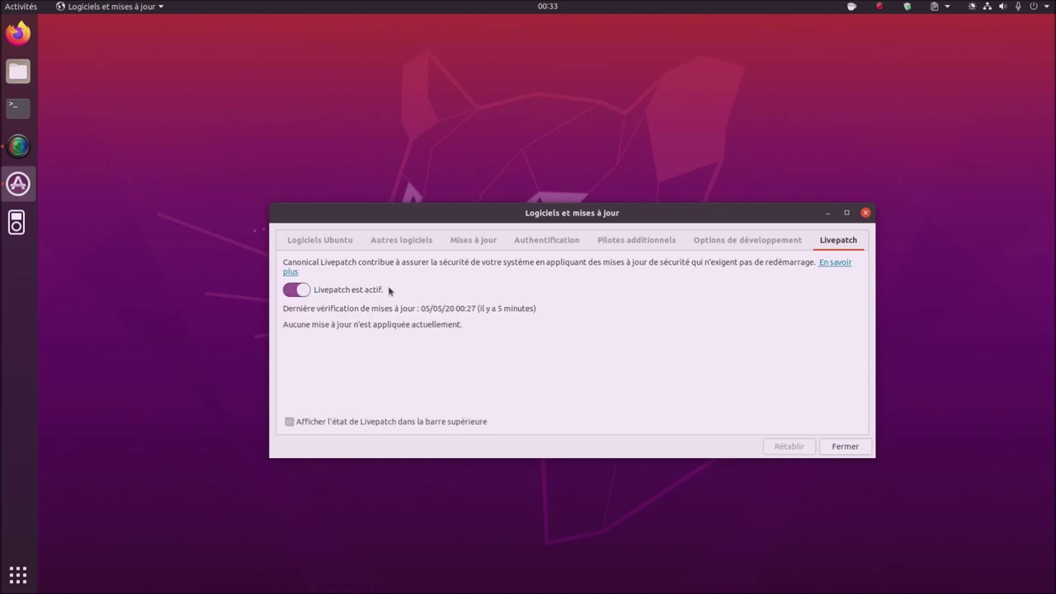
pyautogui.click(865, 213)
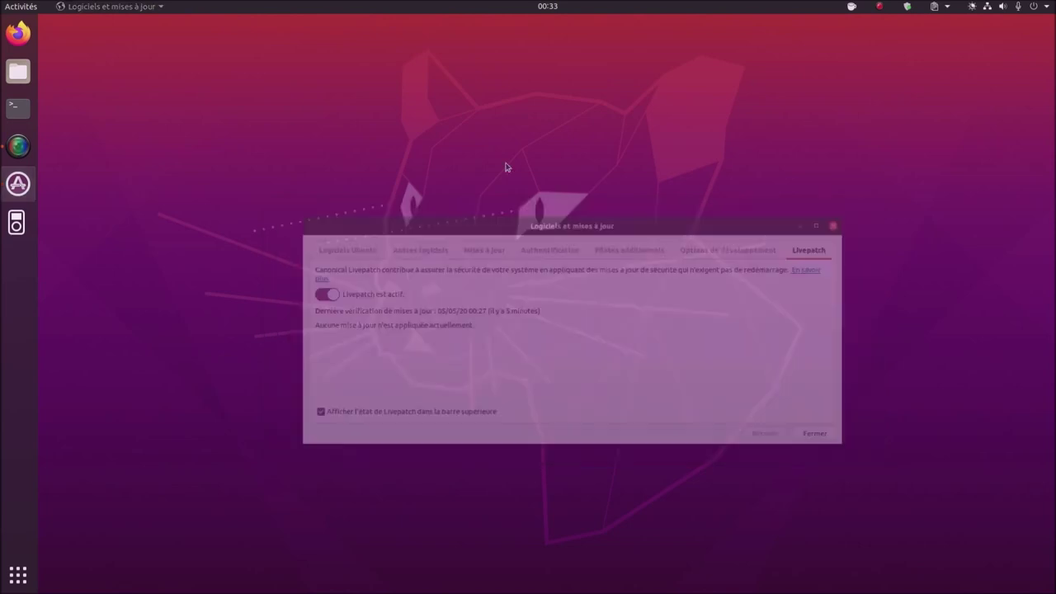
pyautogui.click(18, 107)
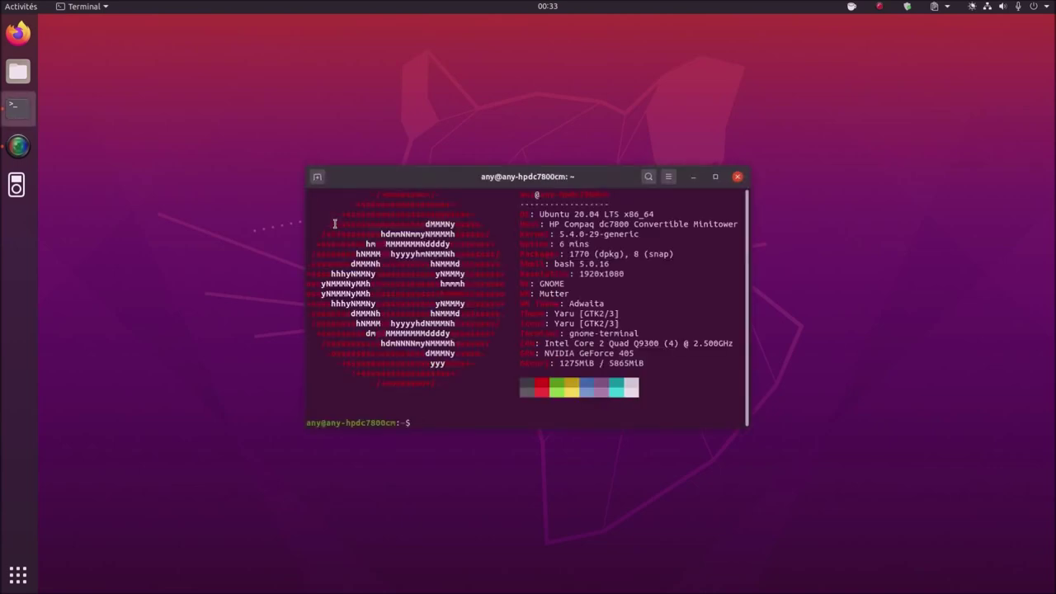
# - Rerun canonical-livepatch status from history, confirming no livepatches needed for kernel 5.4.0-29.33, then close the terminal
pyautogui.press('Up')
pyautogui.press('Up')
pyautogui.press('Up')
pyautogui.press('Up')
pyautogui.press('Up')
pyautogui.press('Up')
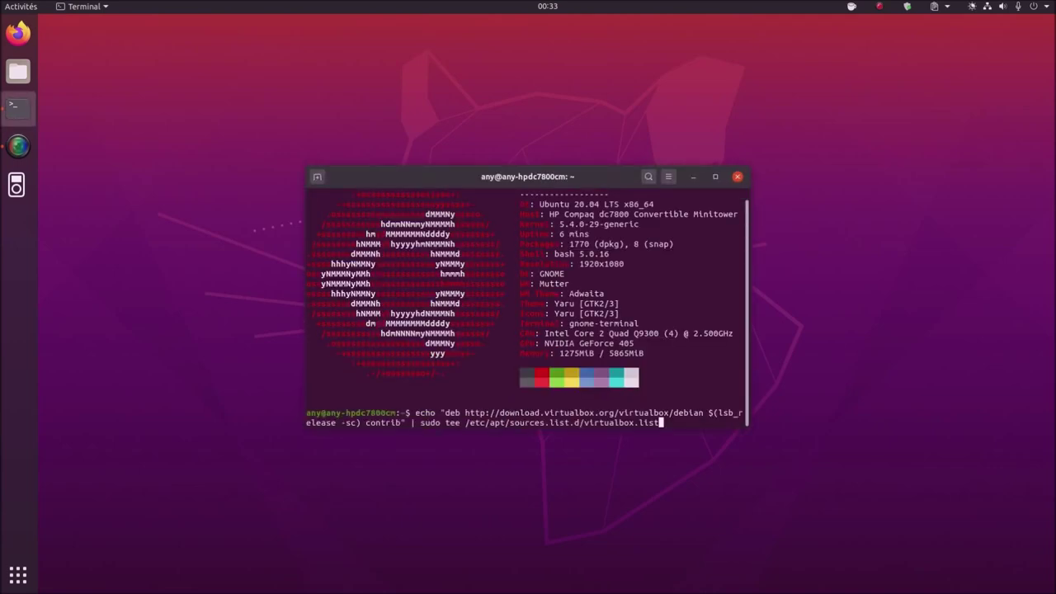
pyautogui.press('Down')
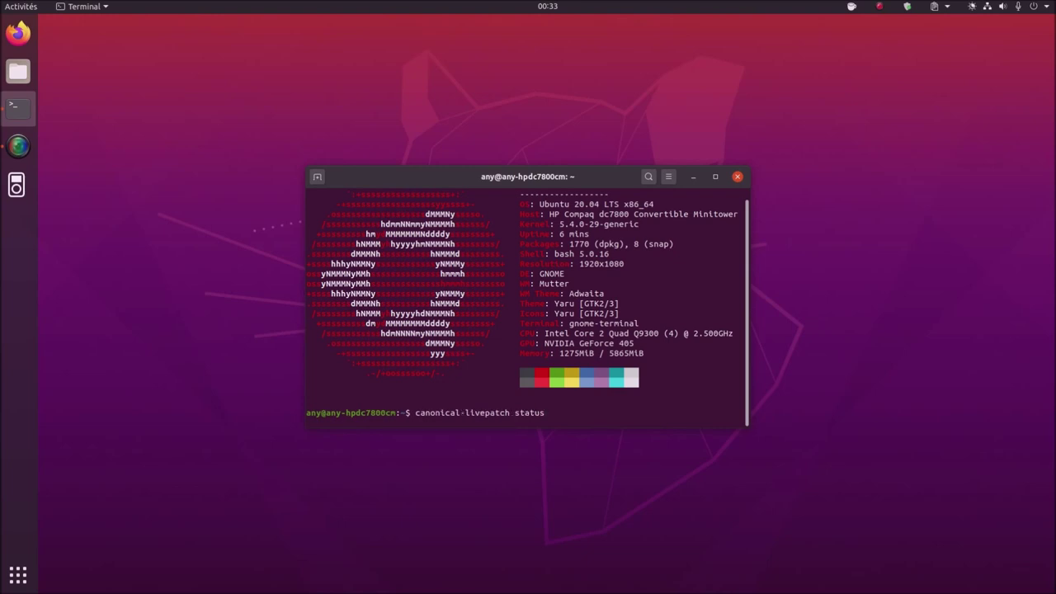
pyautogui.press('Return')
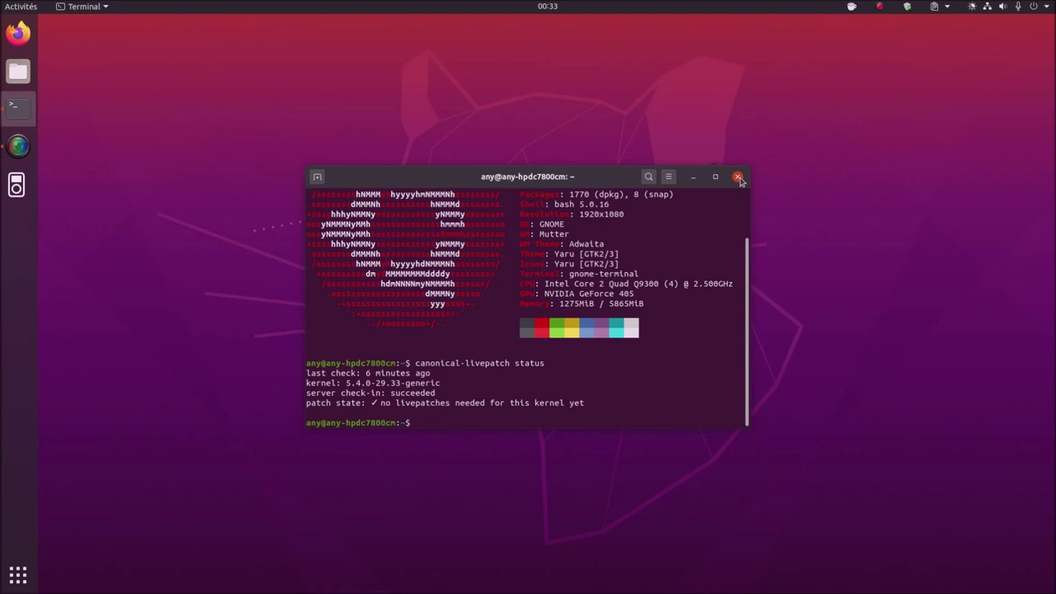
pyautogui.click(739, 178)
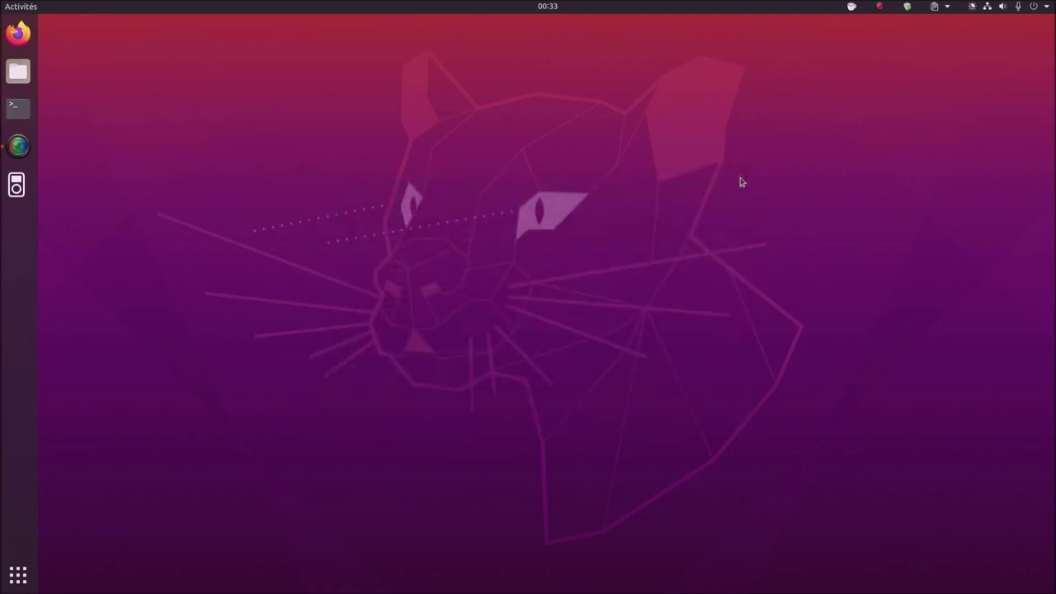
# - Browse the Bureautique and MàJ / Logiciels folders in the application grid
pyautogui.click(31, 573)
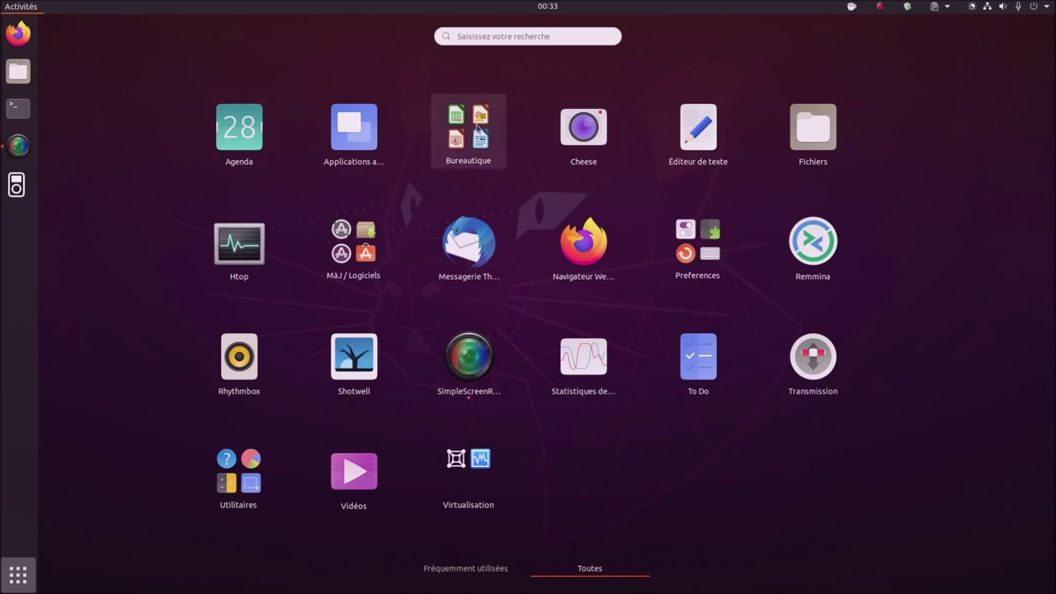
pyautogui.click(467, 132)
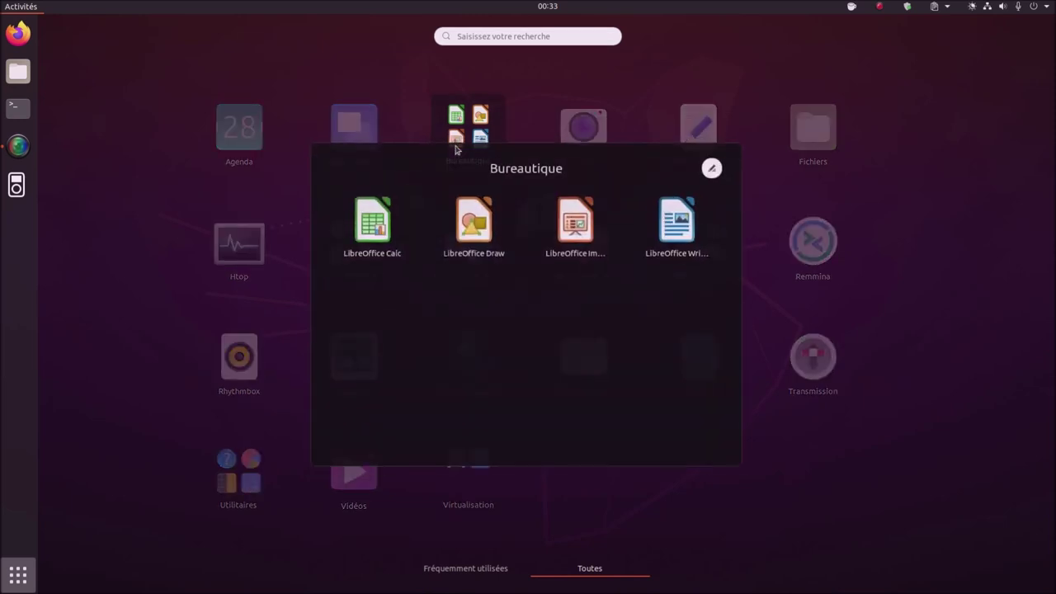
pyautogui.click(954, 274)
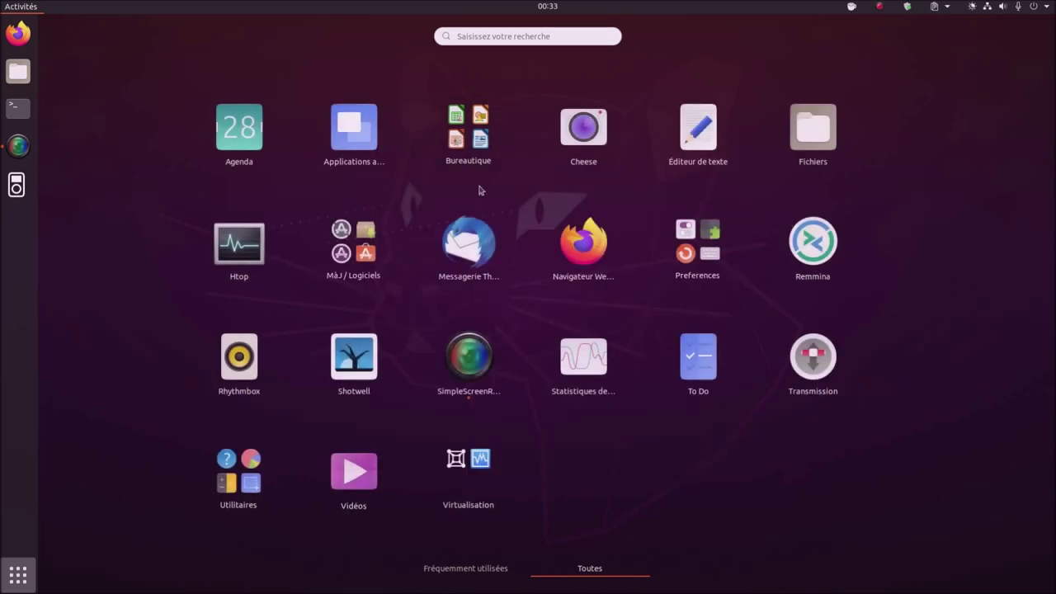
pyautogui.click(356, 265)
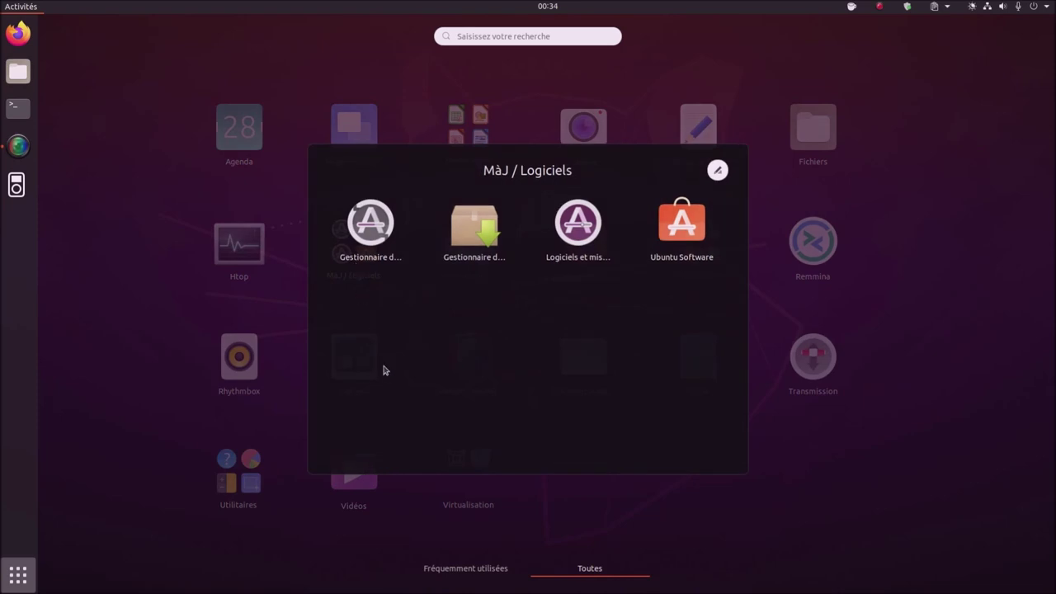
pyautogui.click(994, 412)
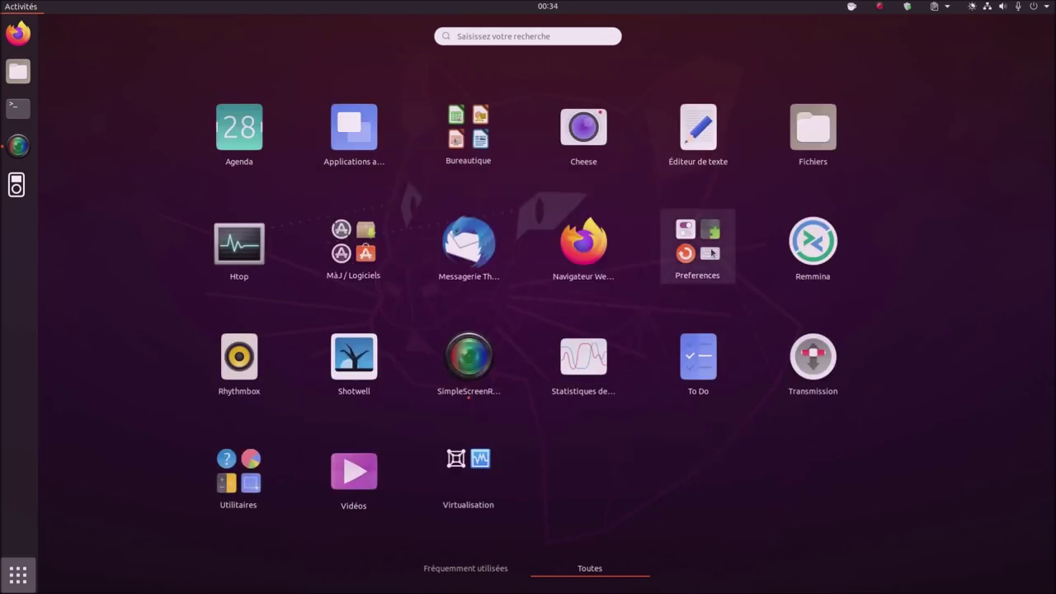
# - Browse the Preferences and Virtualisation folders, then launch Firefox from the dock
pyautogui.click(709, 252)
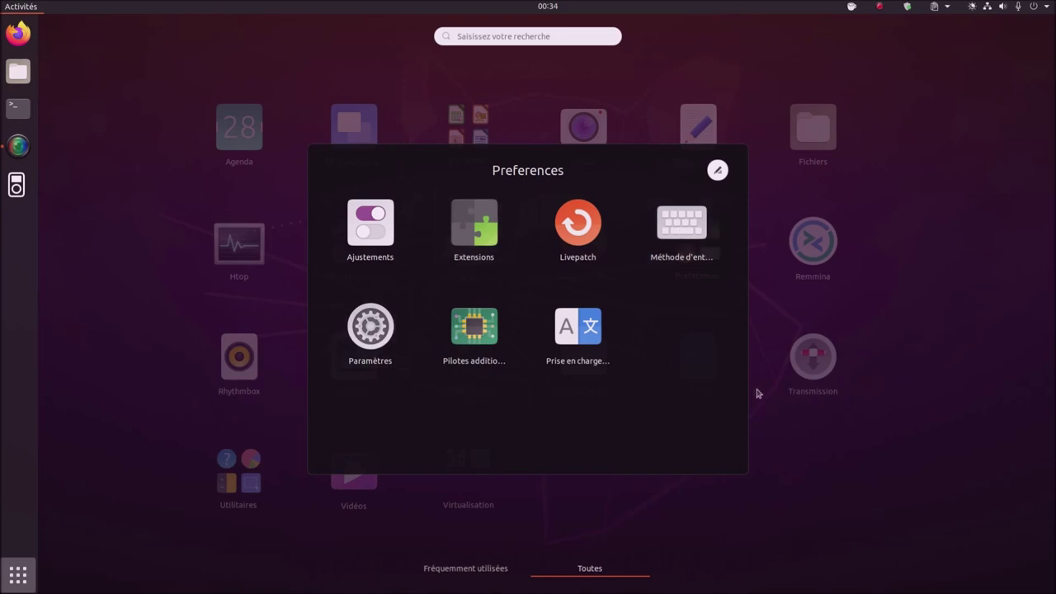
pyautogui.click(974, 533)
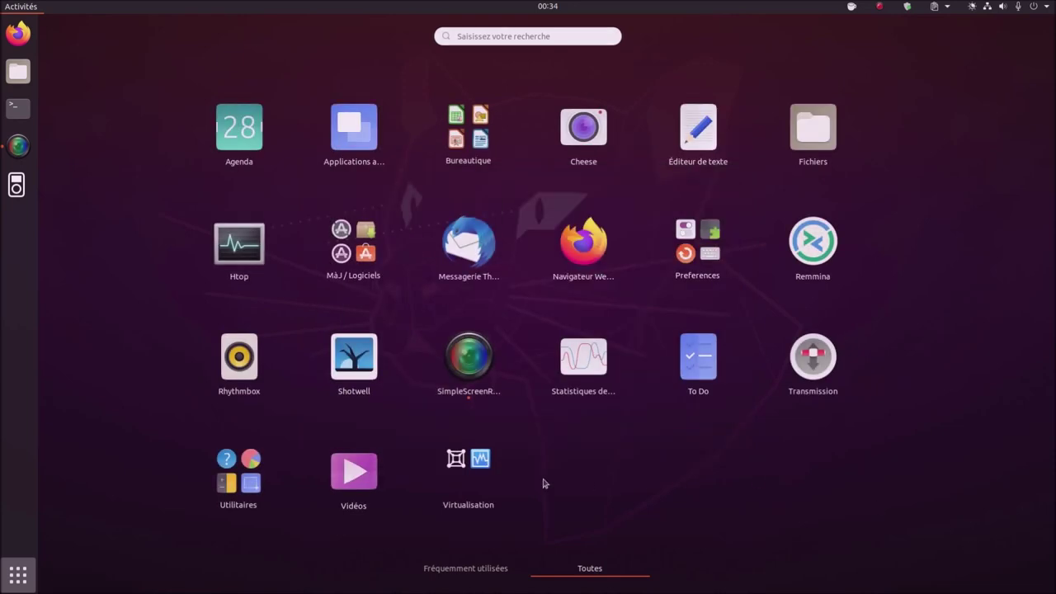
pyautogui.click(457, 479)
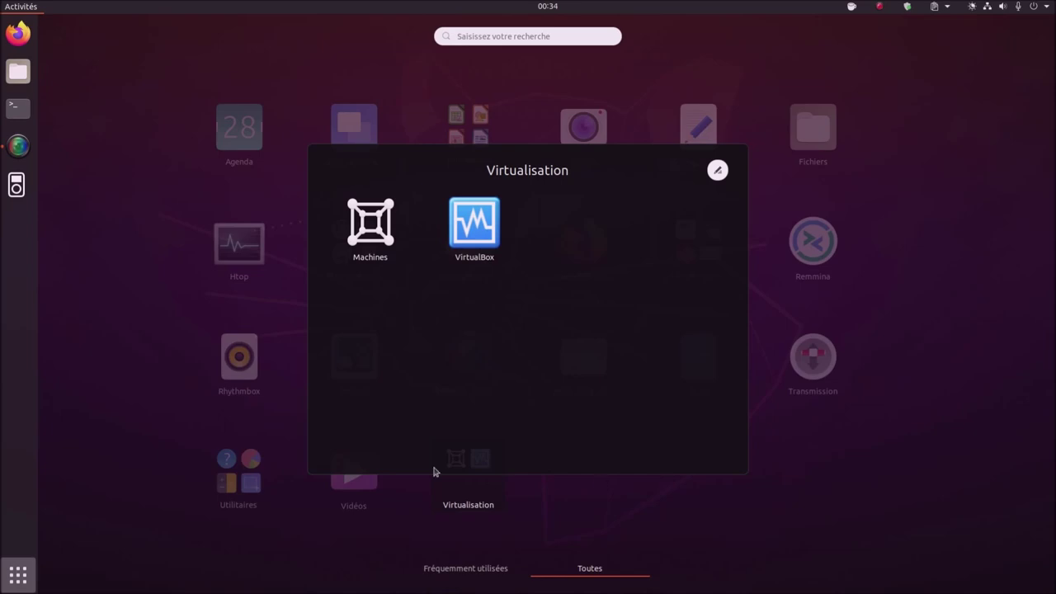
pyautogui.click(145, 383)
pyautogui.click(19, 38)
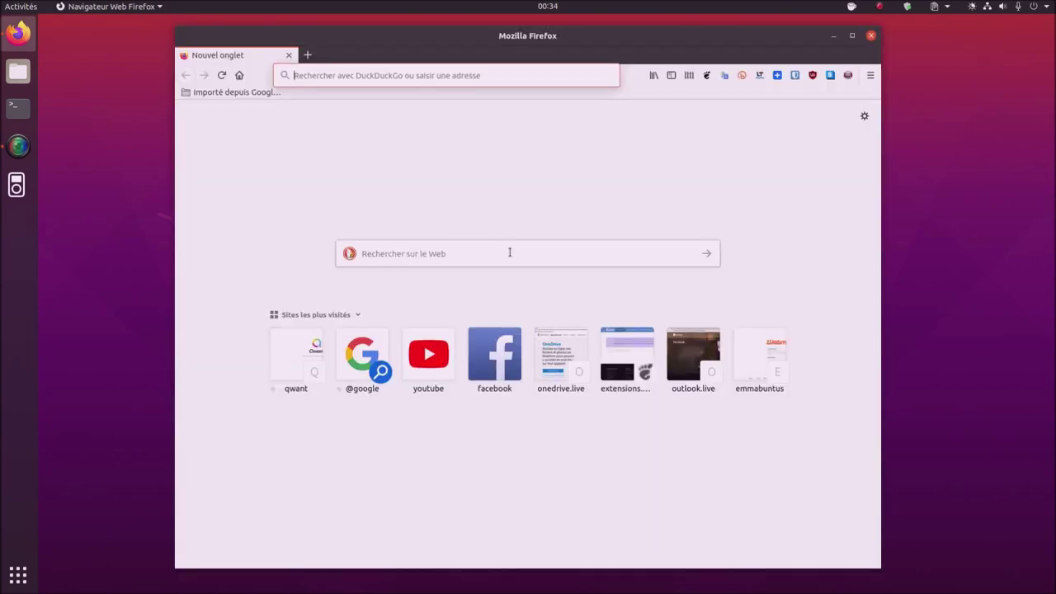
# - Search 'virtualbox' on DuckDuckGo and open the official virtualbox.org site
pyautogui.click(510, 253)
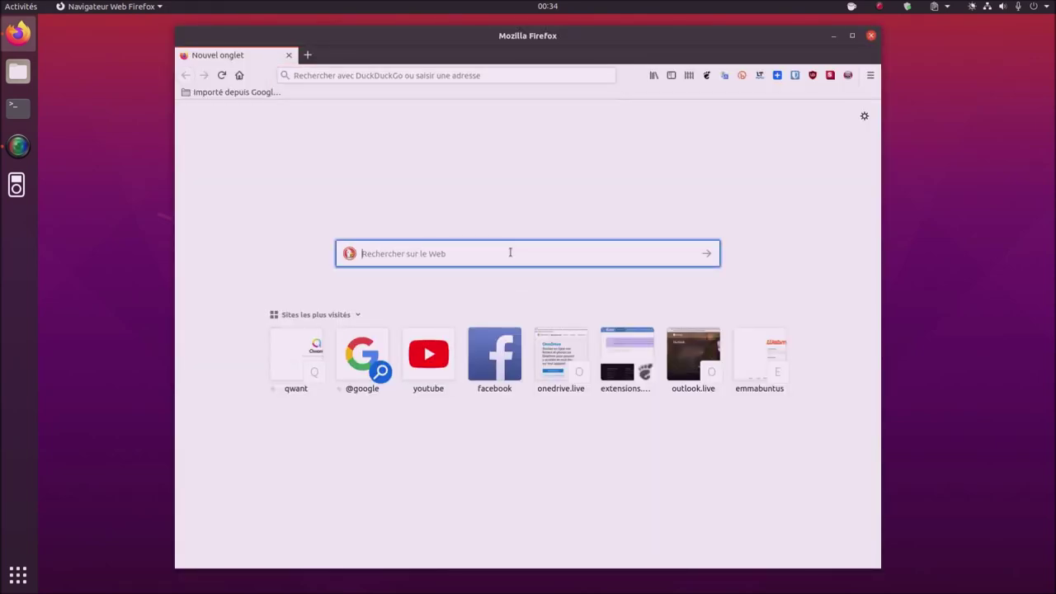
pyautogui.write('vi')
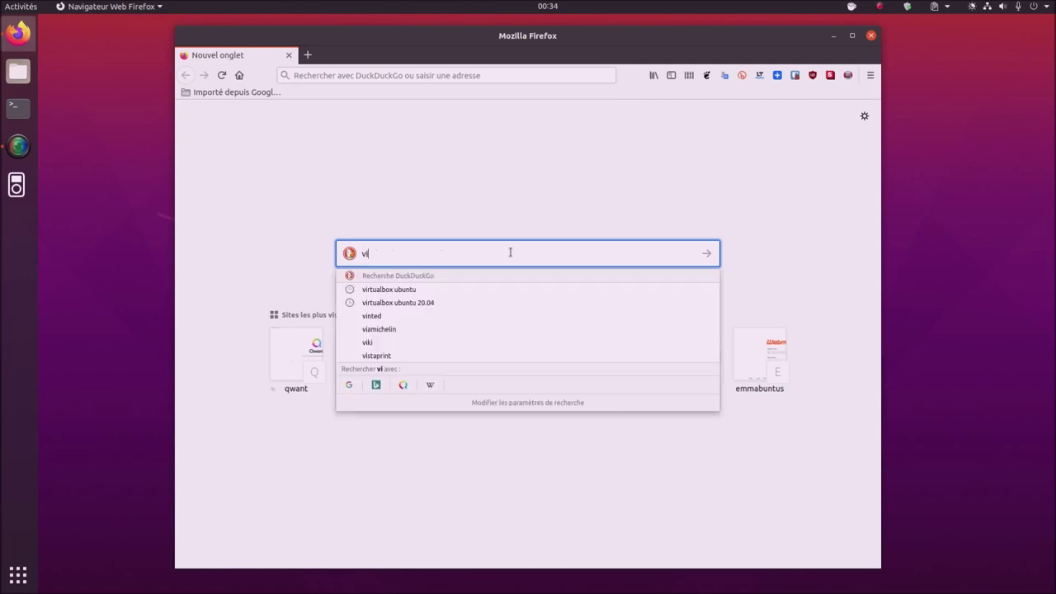
pyautogui.write('rtualbox')
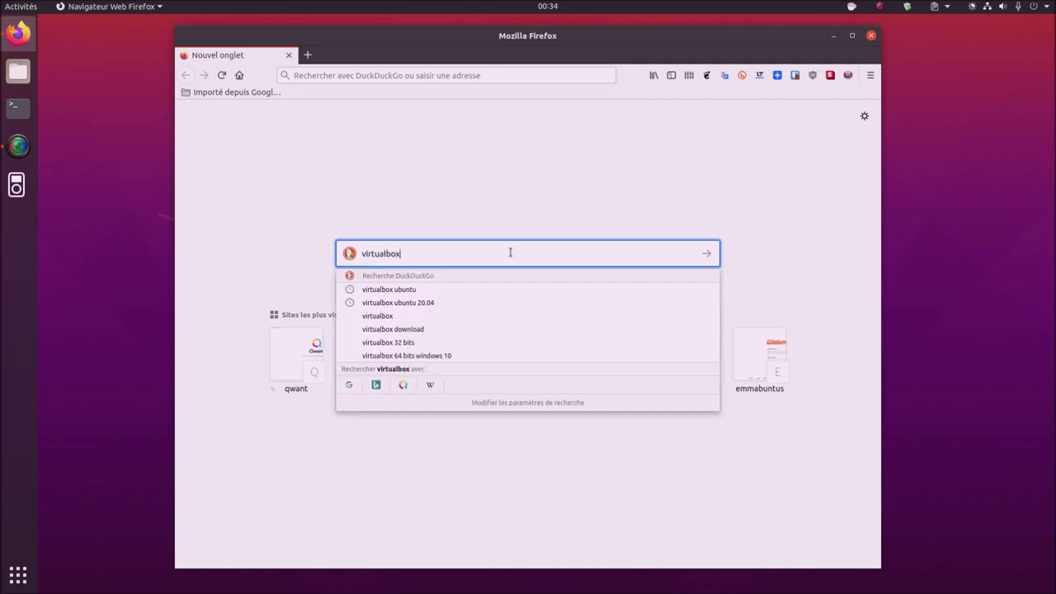
pyautogui.press('Return')
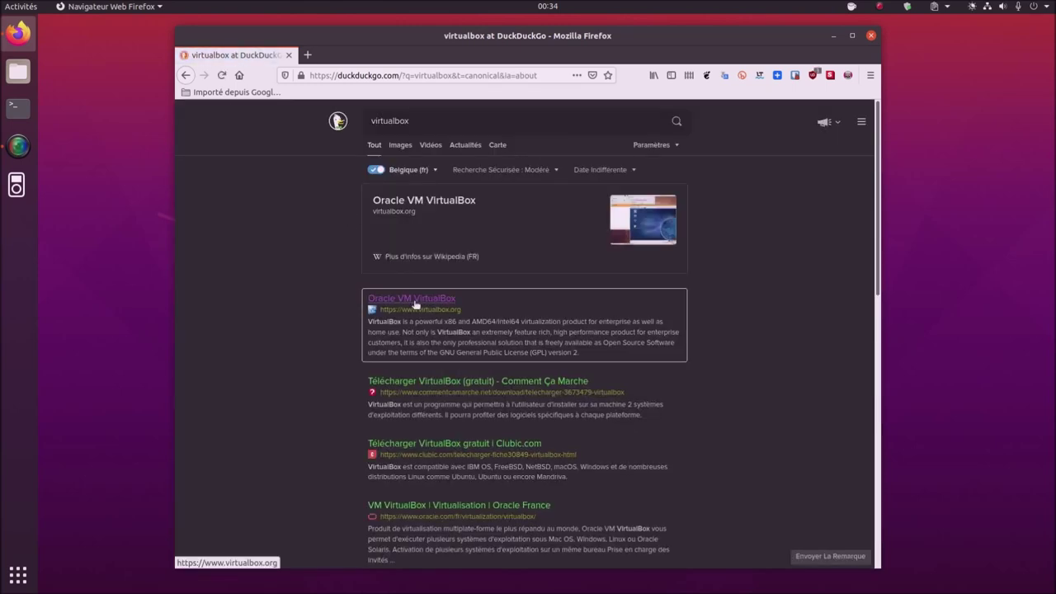
pyautogui.click(416, 306)
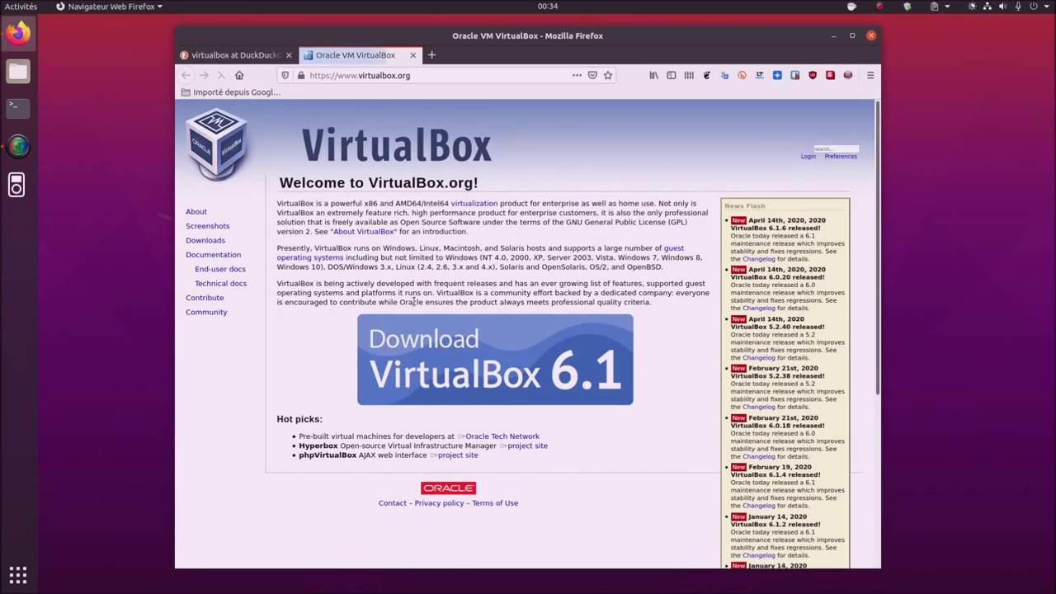
# - Go to Downloads, then Linux distributions, and scroll to the Debian-based distributions instructions
pyautogui.click(221, 241)
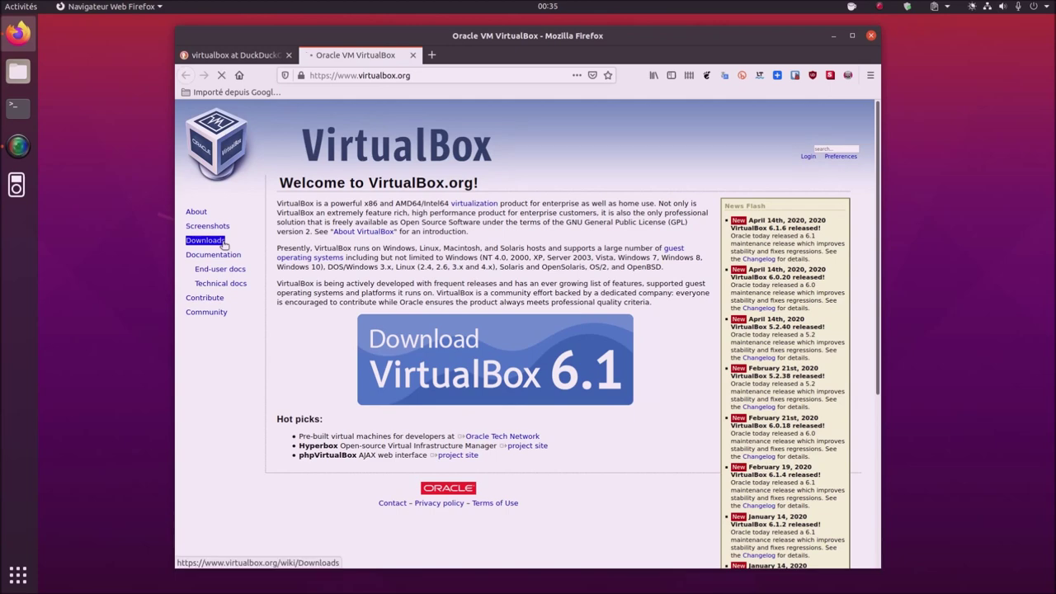
pyautogui.click(319, 332)
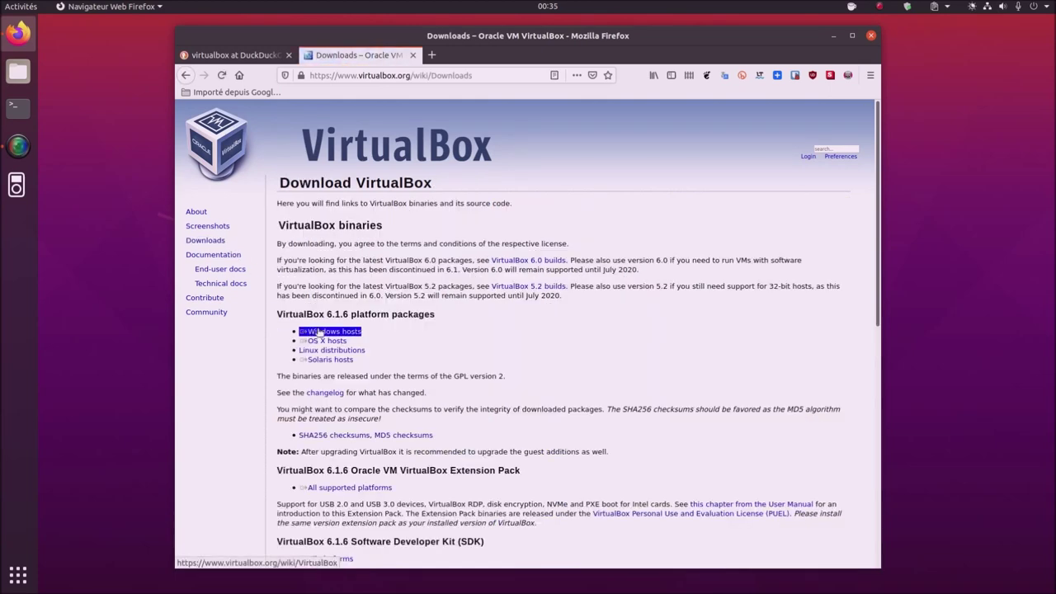
pyautogui.click(355, 351)
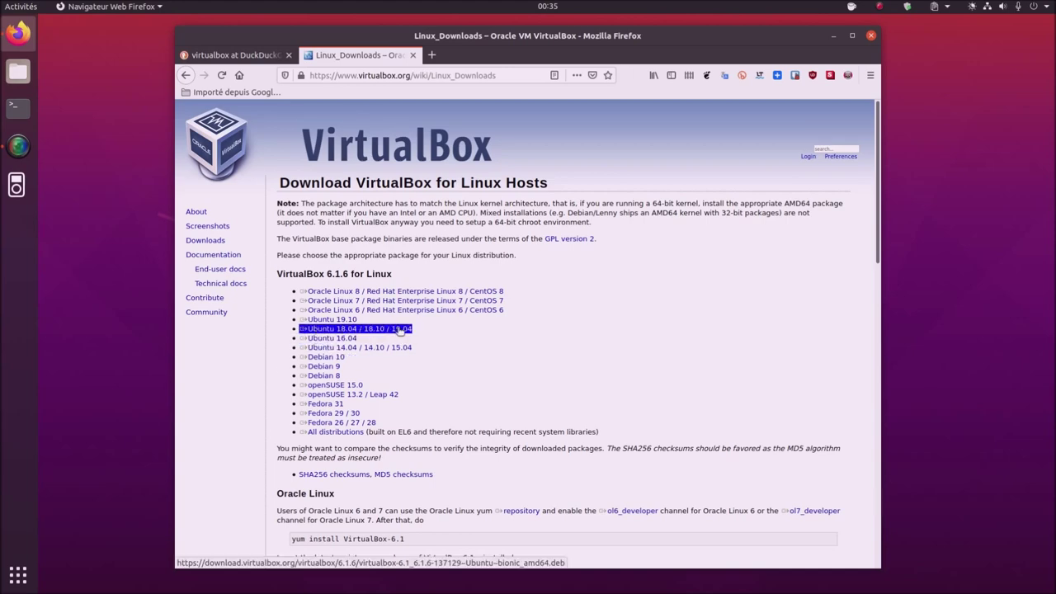
pyautogui.scroll(-5, 505, 381)
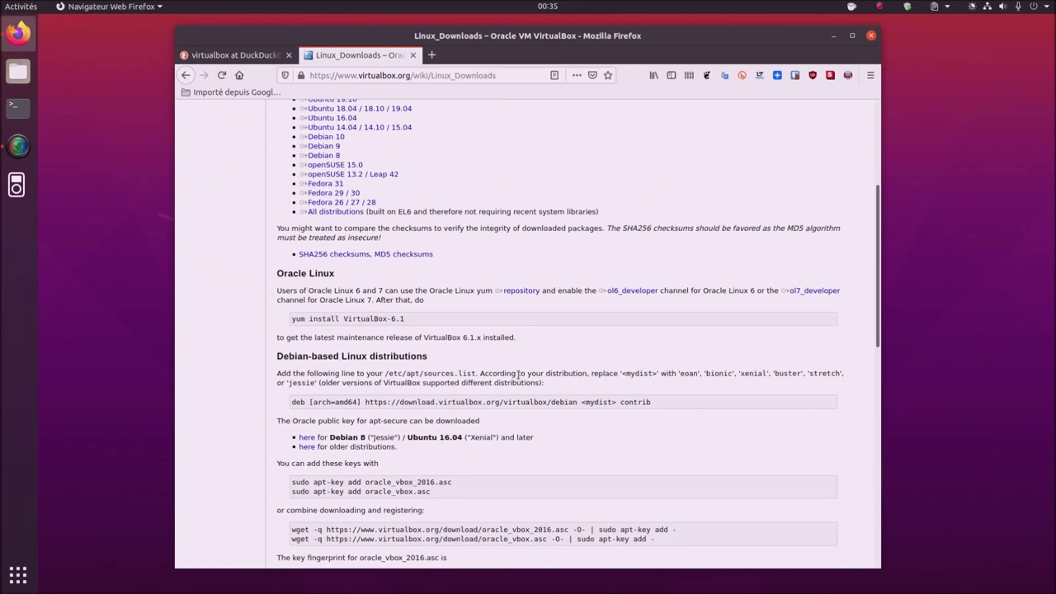
# - Launch a new Terminal from the app grid and enter 'sudo apt install virtualbox' at the prompt
pyautogui.click(18, 572)
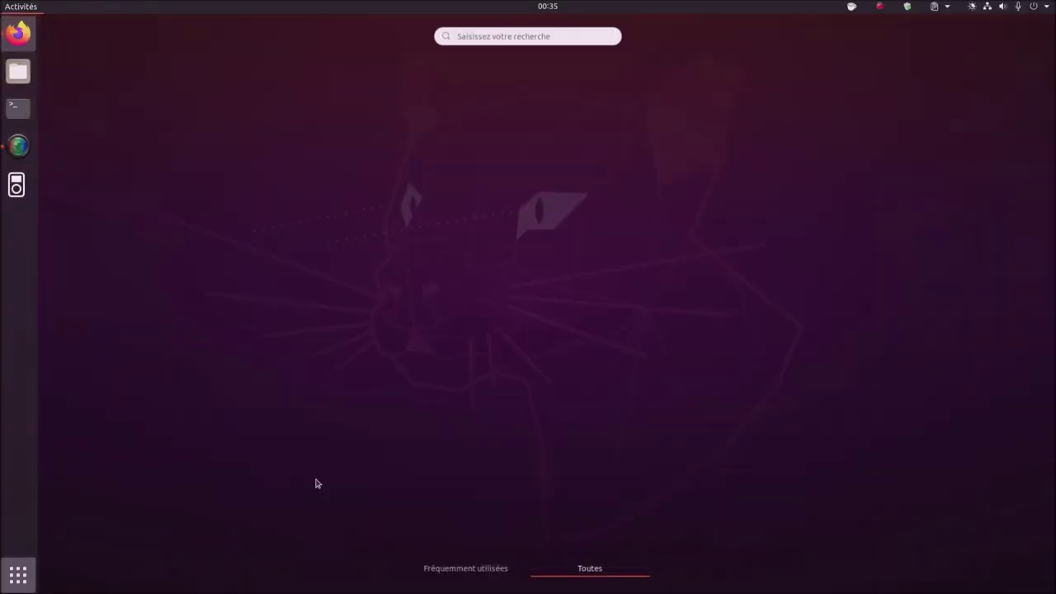
pyautogui.click(25, 108)
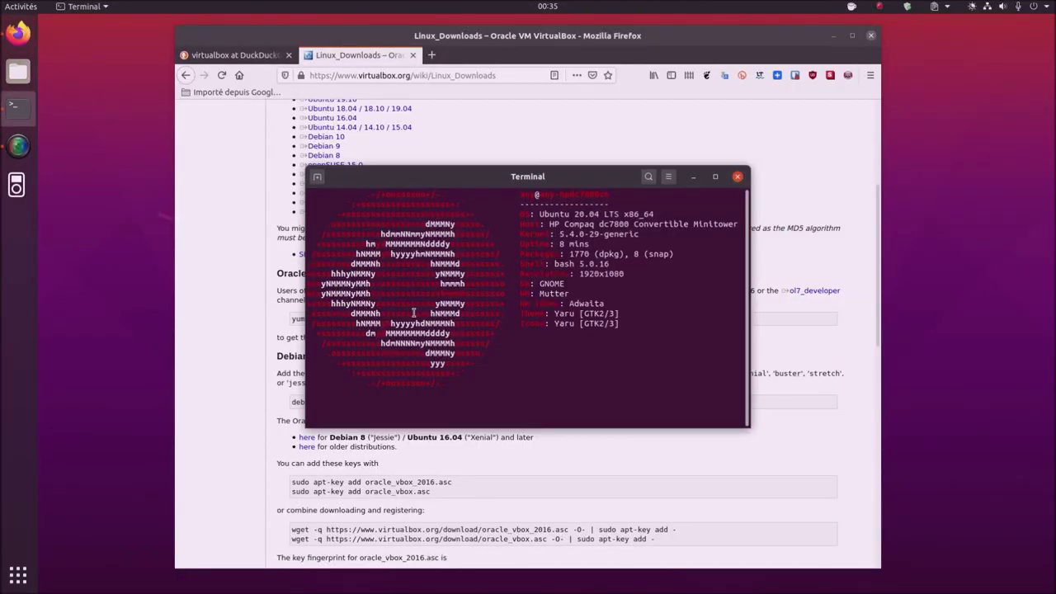
pyautogui.write('sudo ')
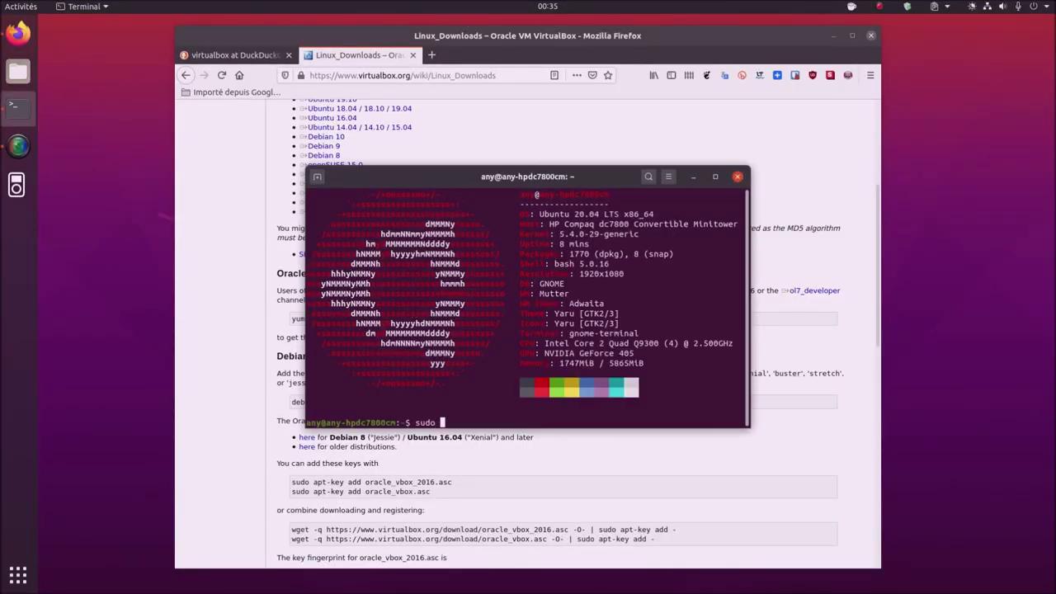
pyautogui.write('apt install virtualbox')
# - Launch VirtualBox from the Virtualisation folder and open its Préférences
pyautogui.click(7, 586)
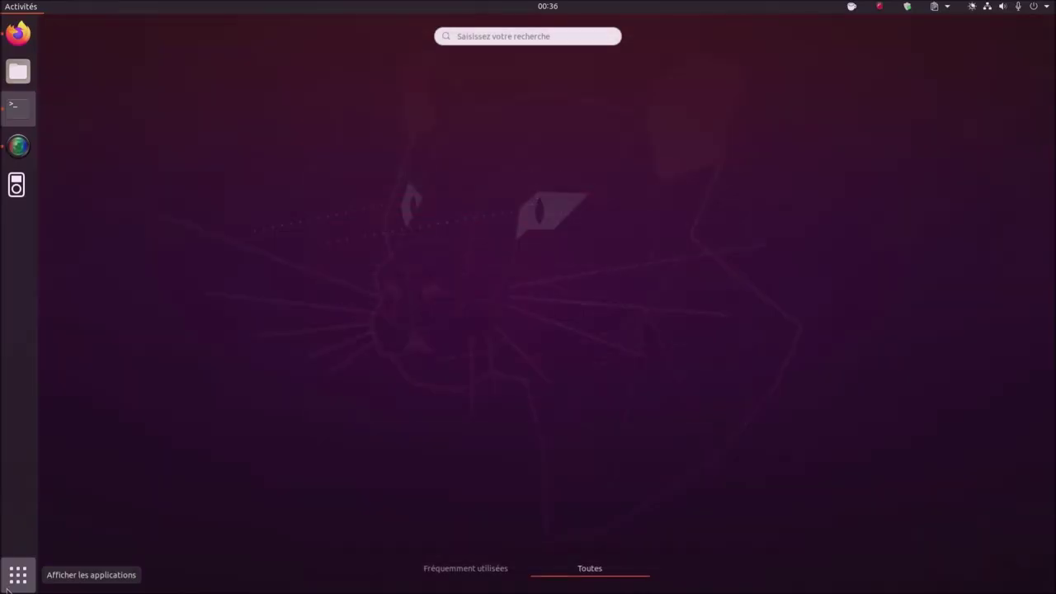
pyautogui.click(472, 463)
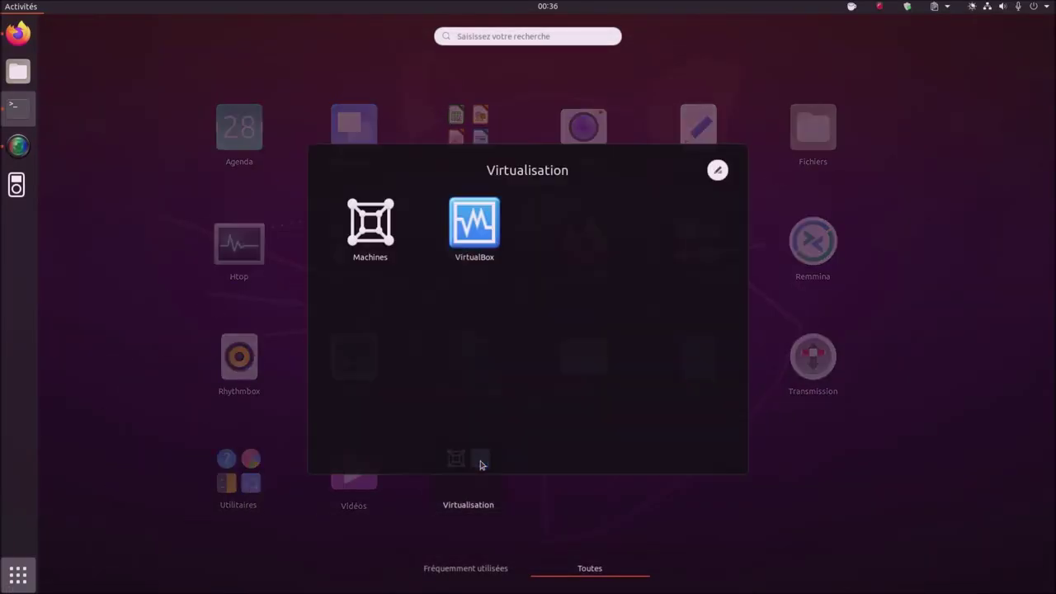
pyautogui.click(498, 237)
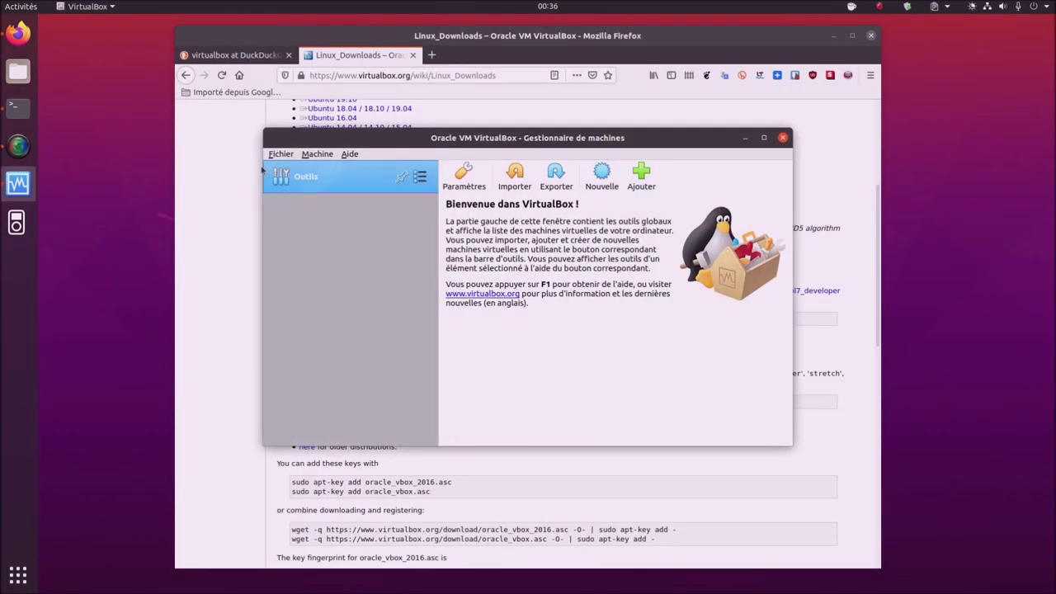
pyautogui.click(280, 154)
pyautogui.click(301, 166)
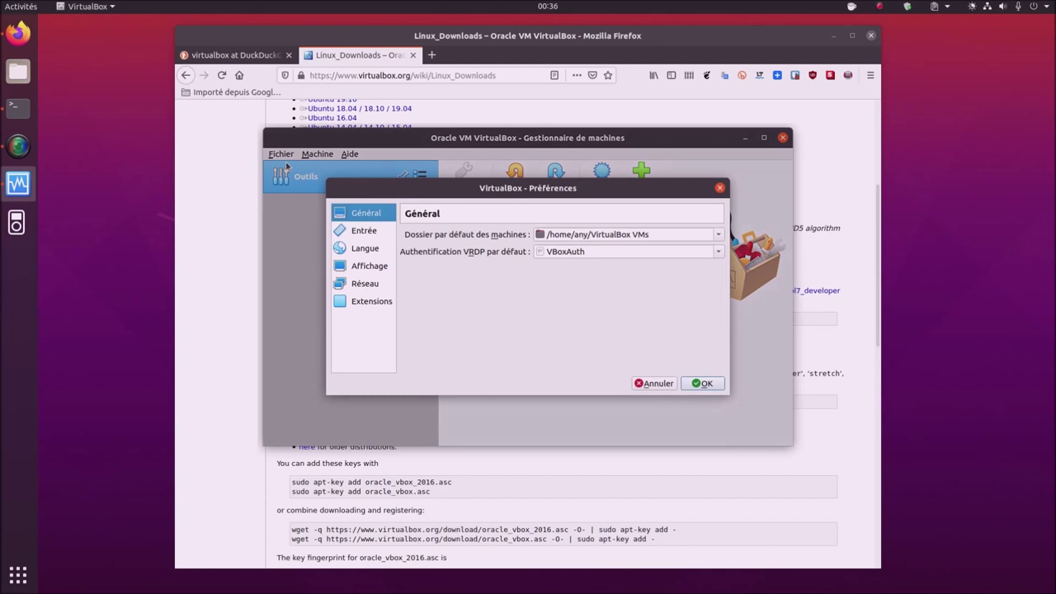
# - Browse the Entrée, Langue, Affichage, Réseau, Extensions and general preference pages
pyautogui.click(367, 231)
pyautogui.click(371, 249)
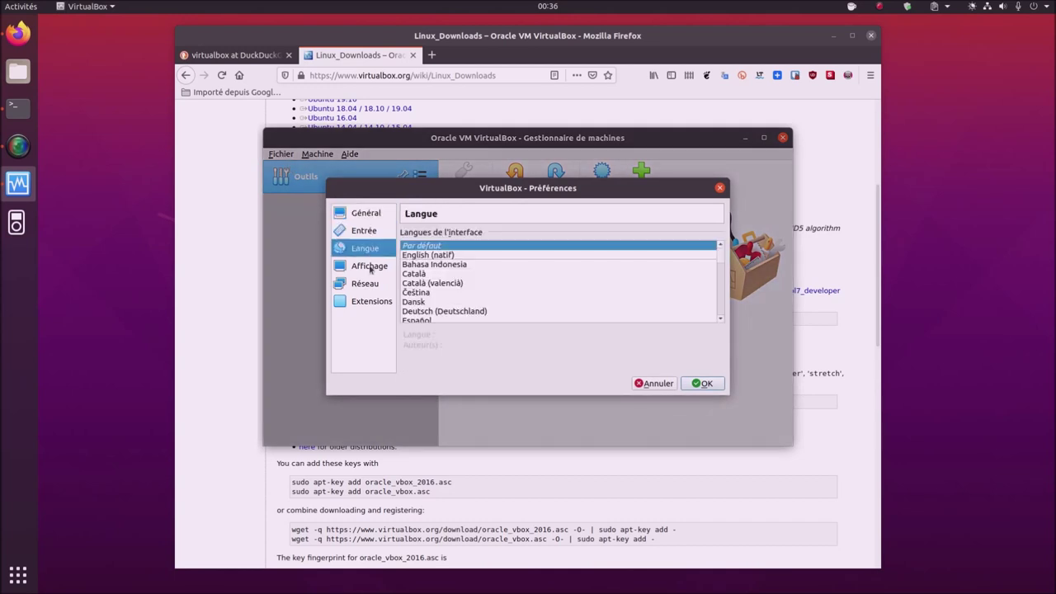
pyautogui.click(371, 269)
pyautogui.click(373, 284)
pyautogui.click(378, 302)
pyautogui.click(368, 286)
pyautogui.click(368, 268)
pyautogui.click(365, 250)
pyautogui.click(365, 234)
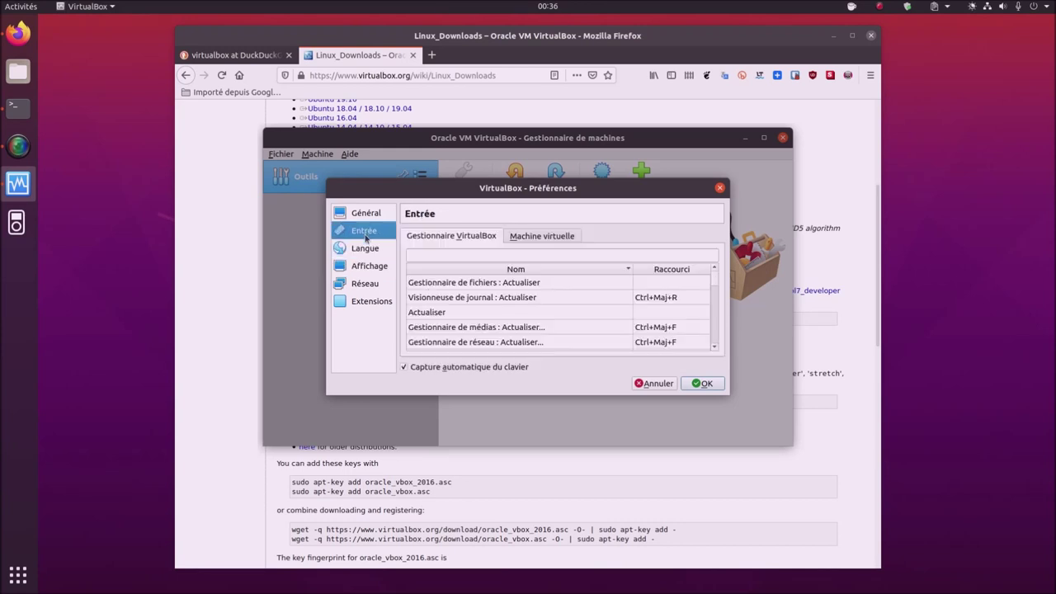
pyautogui.click(362, 216)
# - Revisit the Entrée and Langue pages, cancel Préférences and quit VirtualBox
pyautogui.click(367, 233)
pyautogui.click(366, 222)
pyautogui.click(371, 235)
pyautogui.click(372, 251)
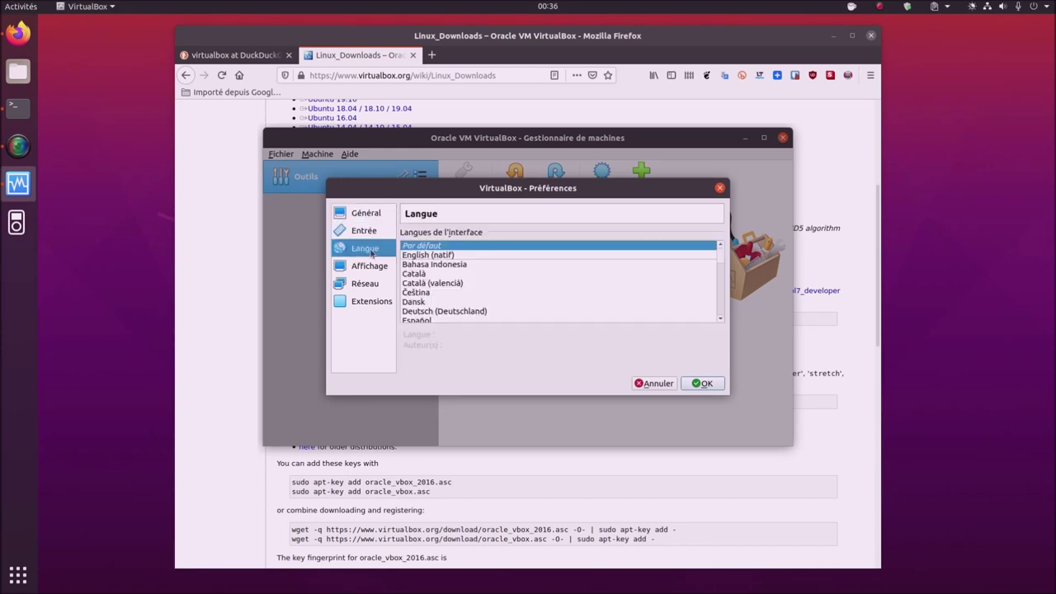
pyautogui.click(656, 384)
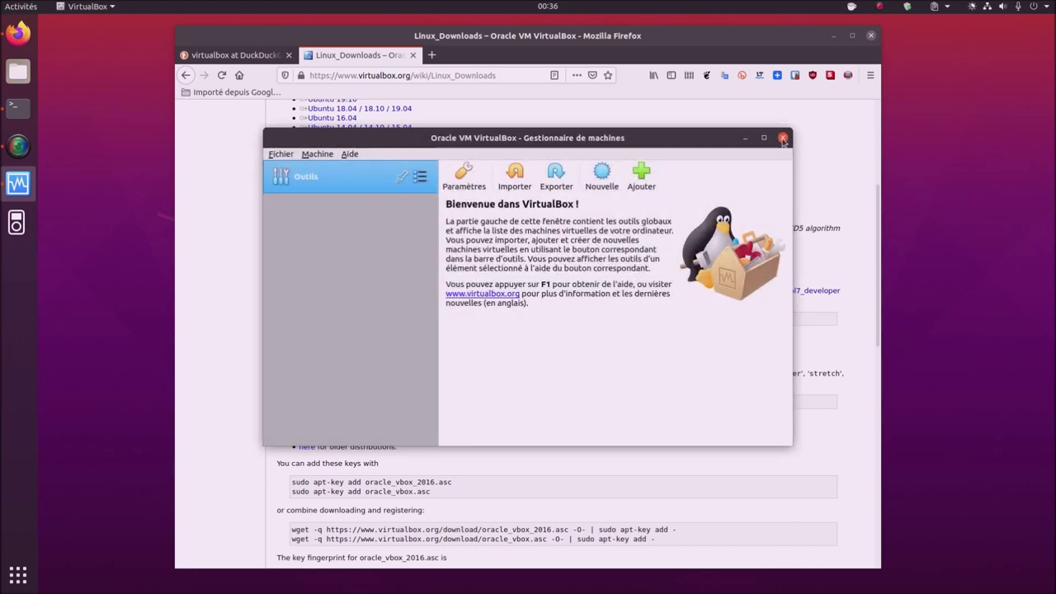
pyautogui.click(783, 139)
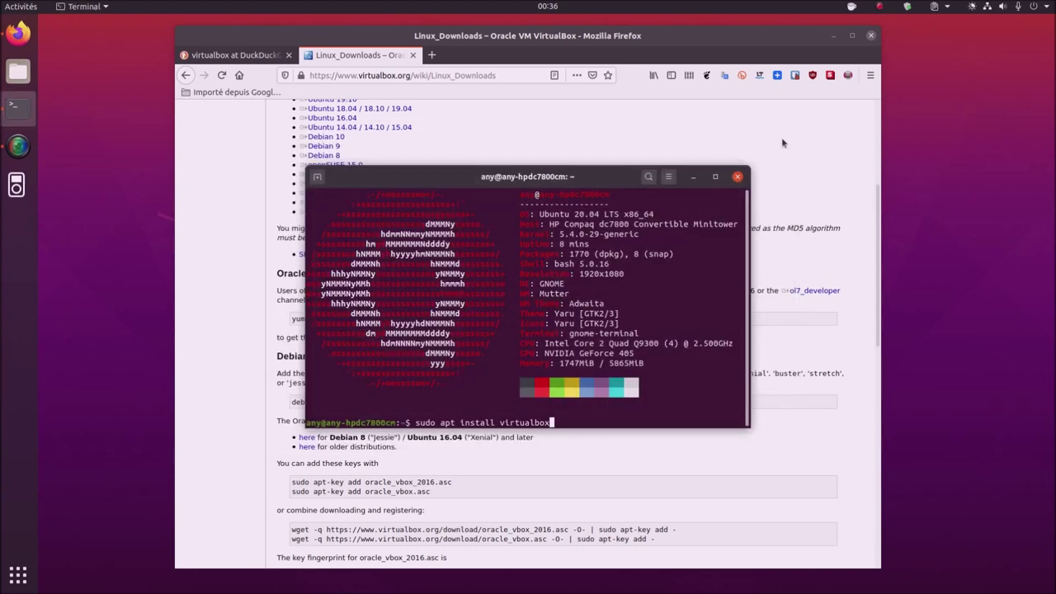
# - In Firefox's DuckDuckGo tab, search for 'virtualbox ubuntu'
pyautogui.click(233, 229)
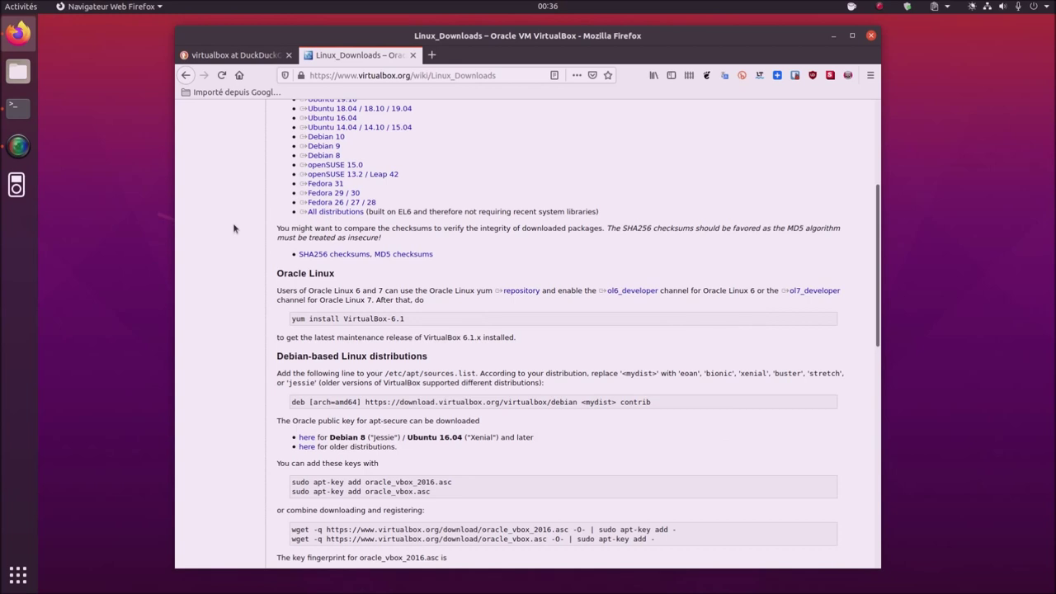
pyautogui.scroll(-2, 302, 252)
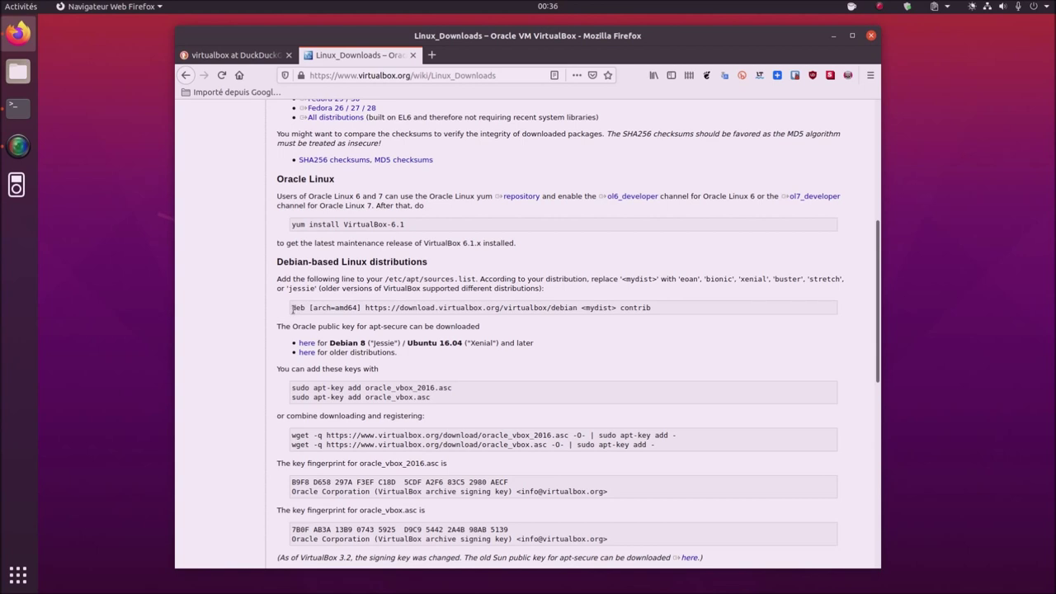
pyautogui.click(239, 57)
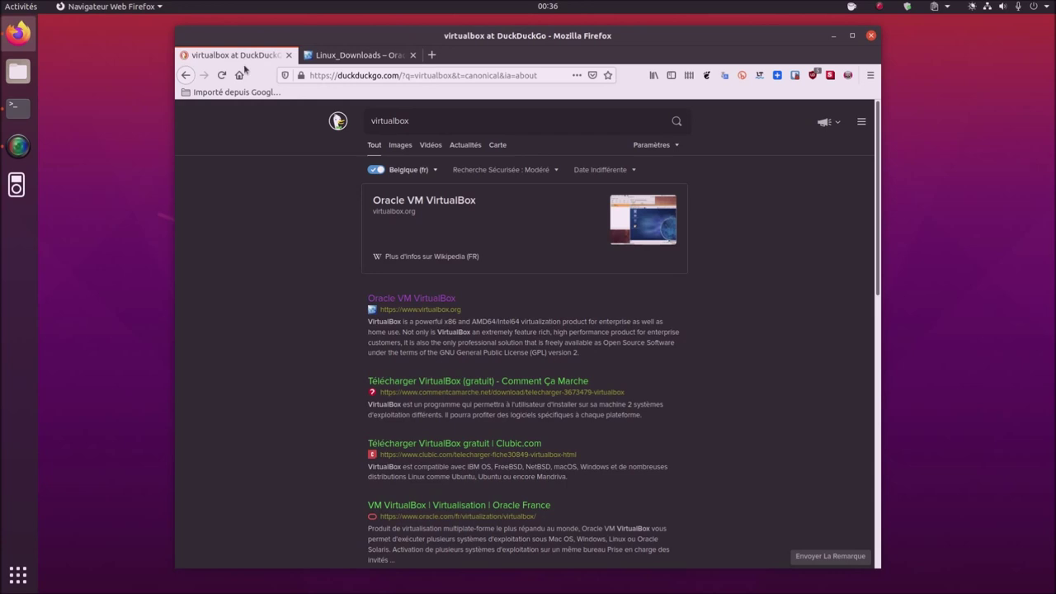
pyautogui.click(450, 124)
pyautogui.write('ubu')
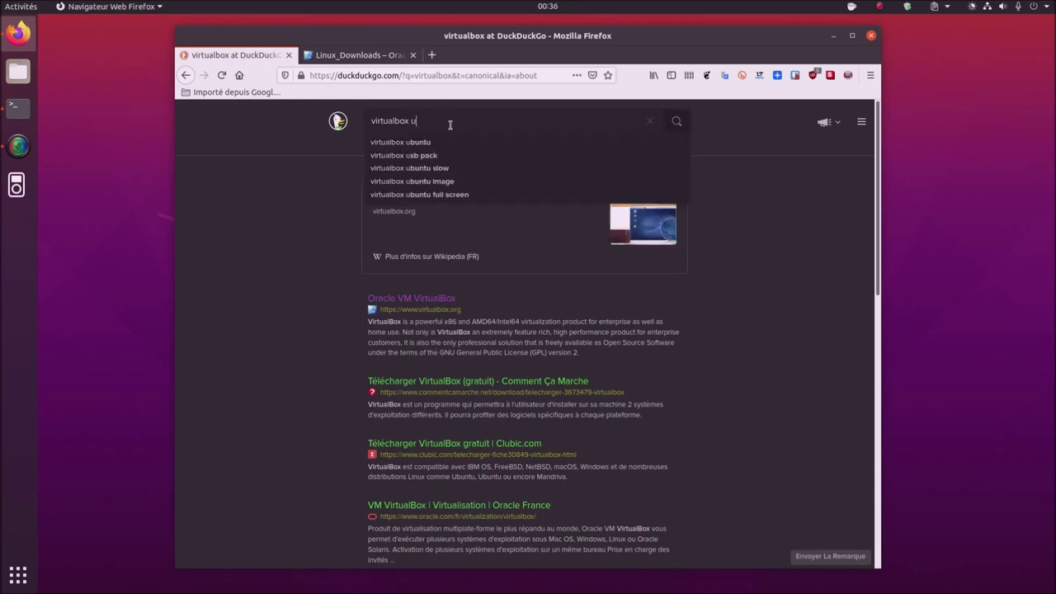
pyautogui.write('ntu')
pyautogui.press('Down')
pyautogui.press('Return')
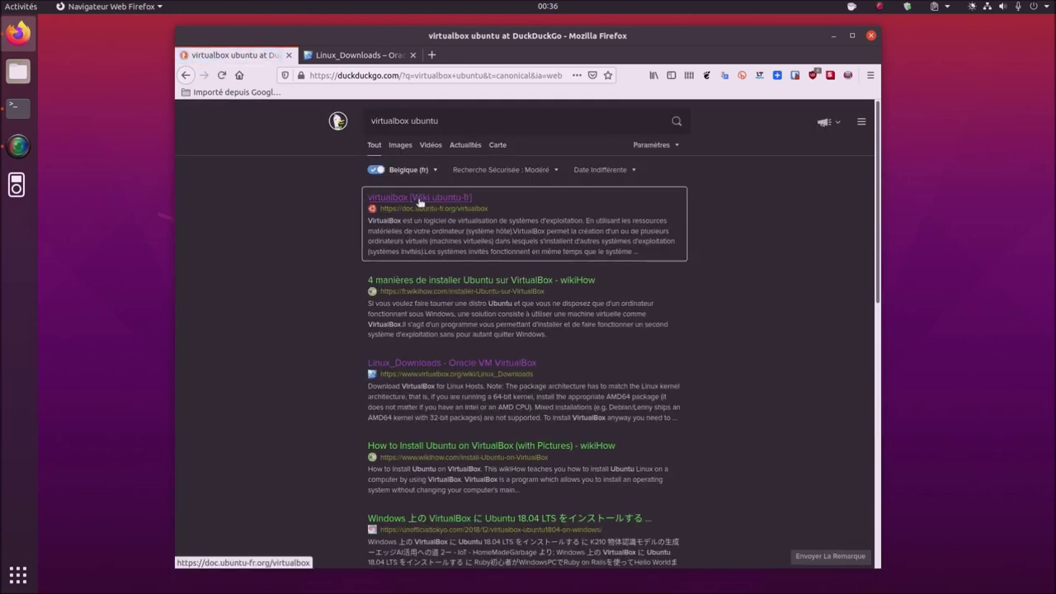
# - Open the ubuntu-fr wiki VirtualBox result in a new tab and switch to it
pyautogui.click(420, 199)
pyautogui.click(453, 56)
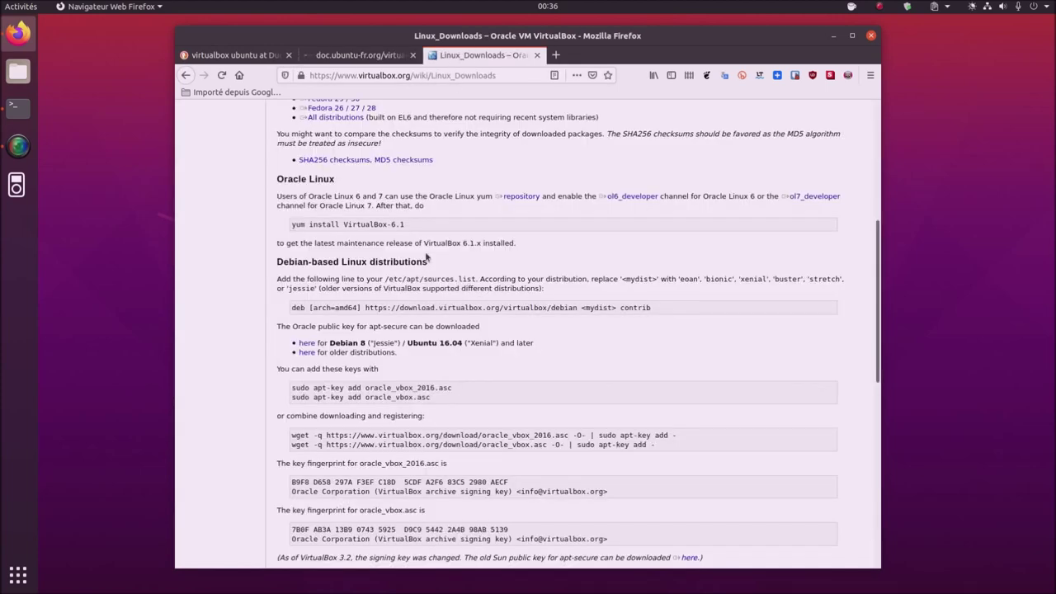
pyautogui.moveTo(362, 505); pyautogui.dragTo(416, 198)
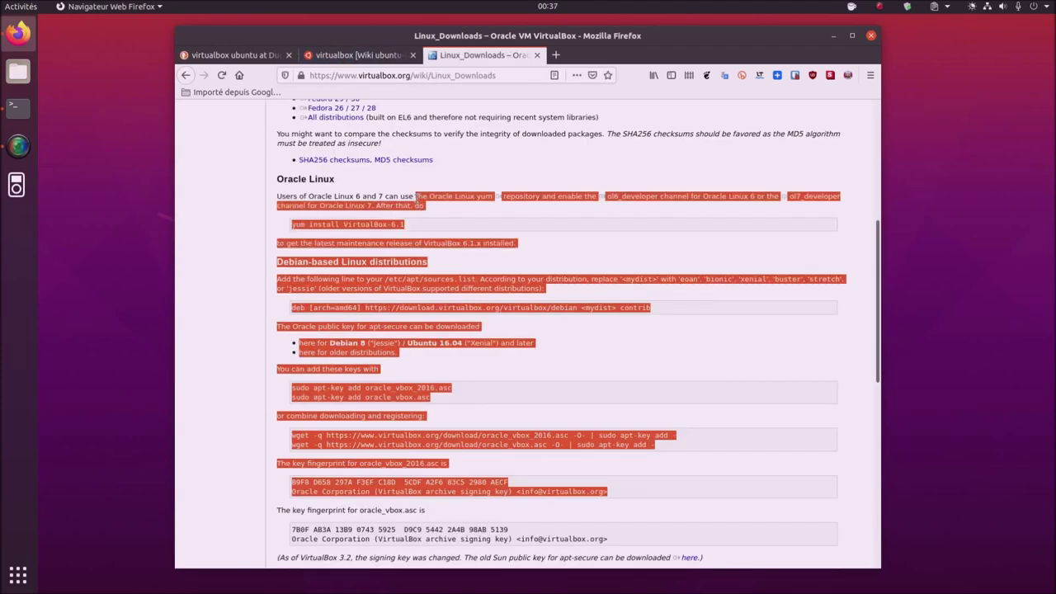
pyautogui.click(222, 293)
pyautogui.click(375, 54)
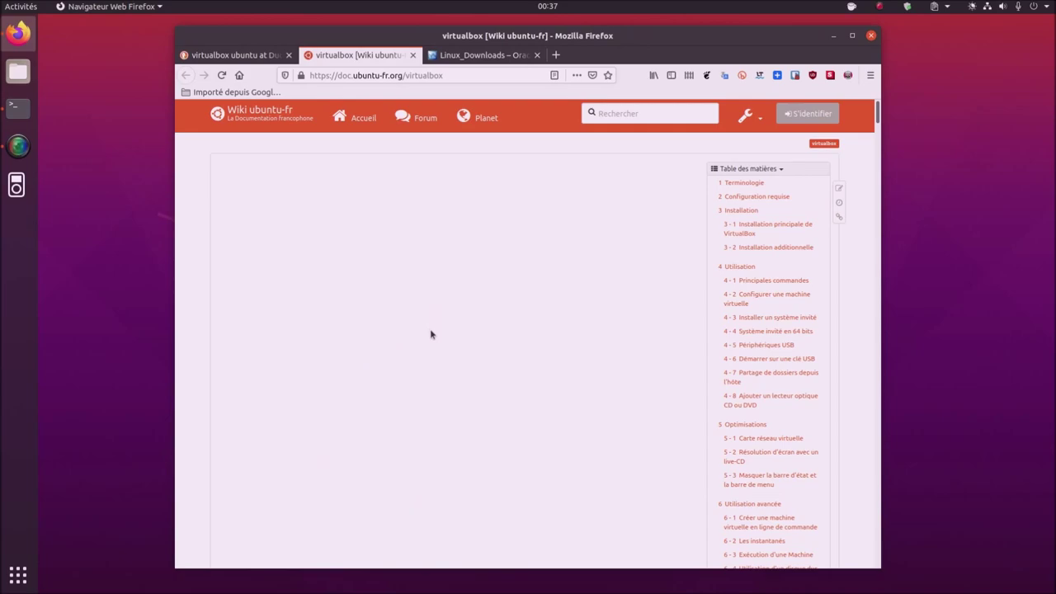
# - Scroll the wiki to section 3.1 and select the wget signing-key command
pyautogui.scroll(-15, 464, 327)
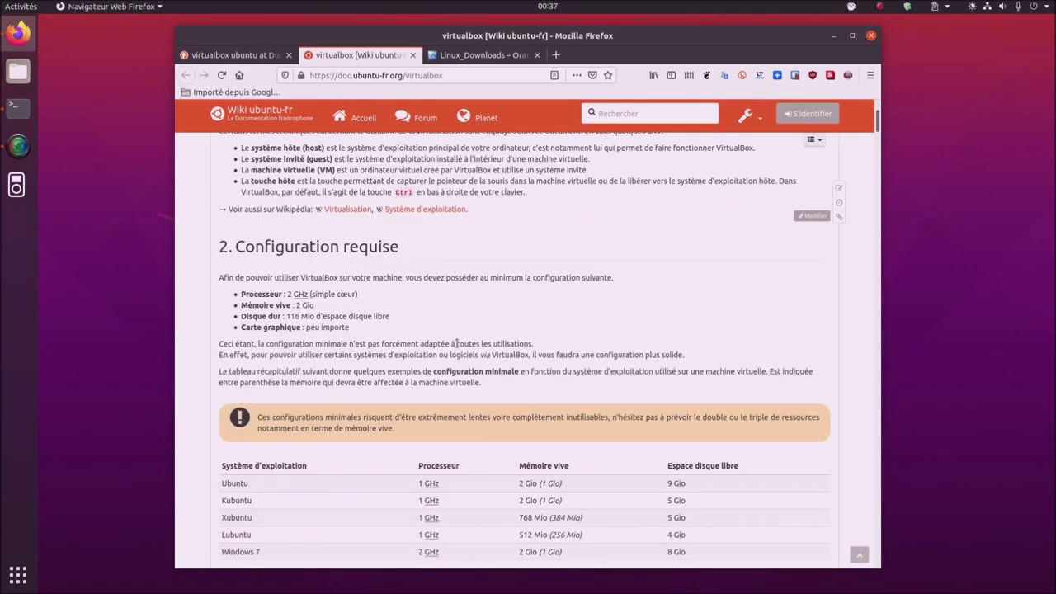
pyautogui.scroll(-15, 456, 343)
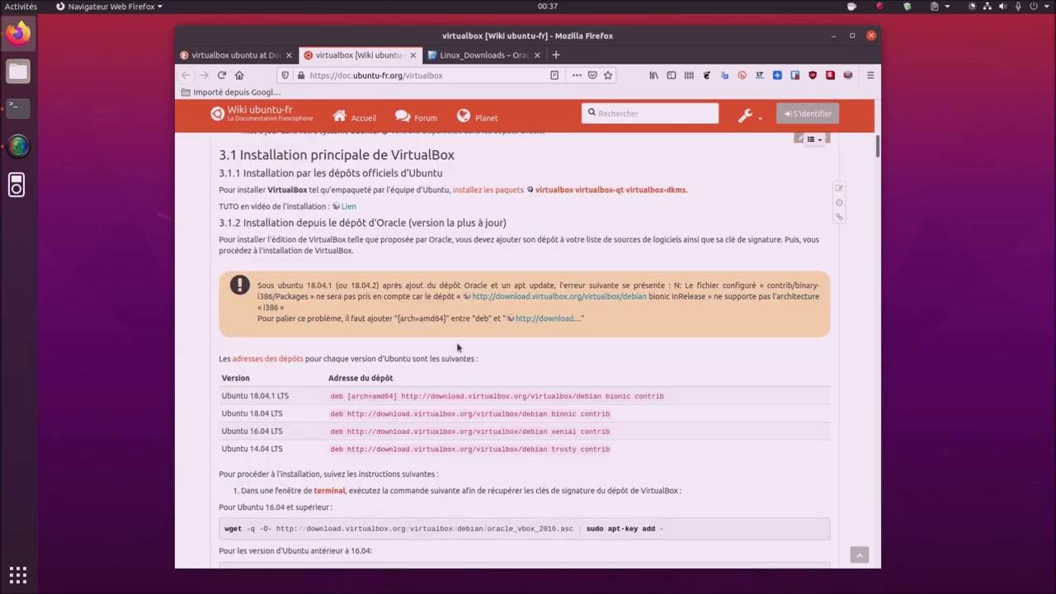
pyautogui.scroll(2, 456, 343)
pyautogui.scroll(-1, 457, 347)
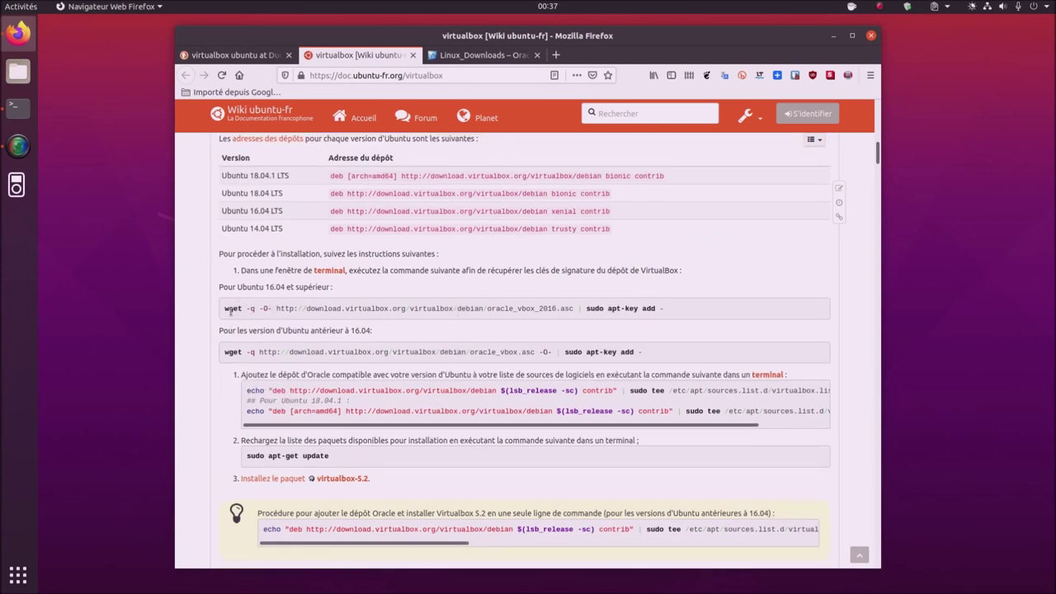
pyautogui.moveTo(225, 310); pyautogui.dragTo(677, 309)
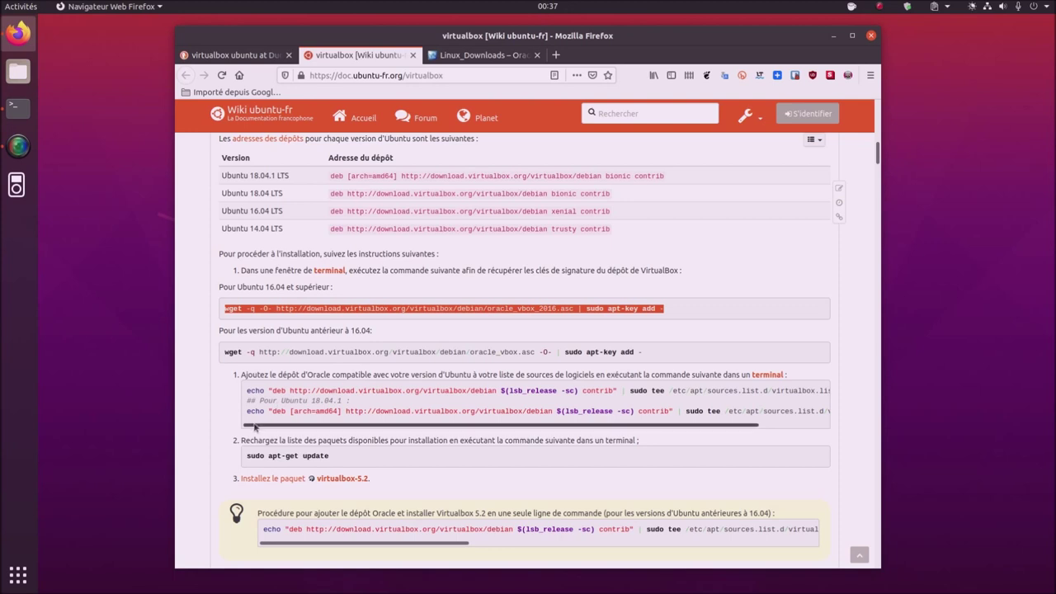
# - Select the echo repository commands, then just the $(lsb_release -sc) part
pyautogui.moveTo(247, 411); pyautogui.dragTo(837, 413)
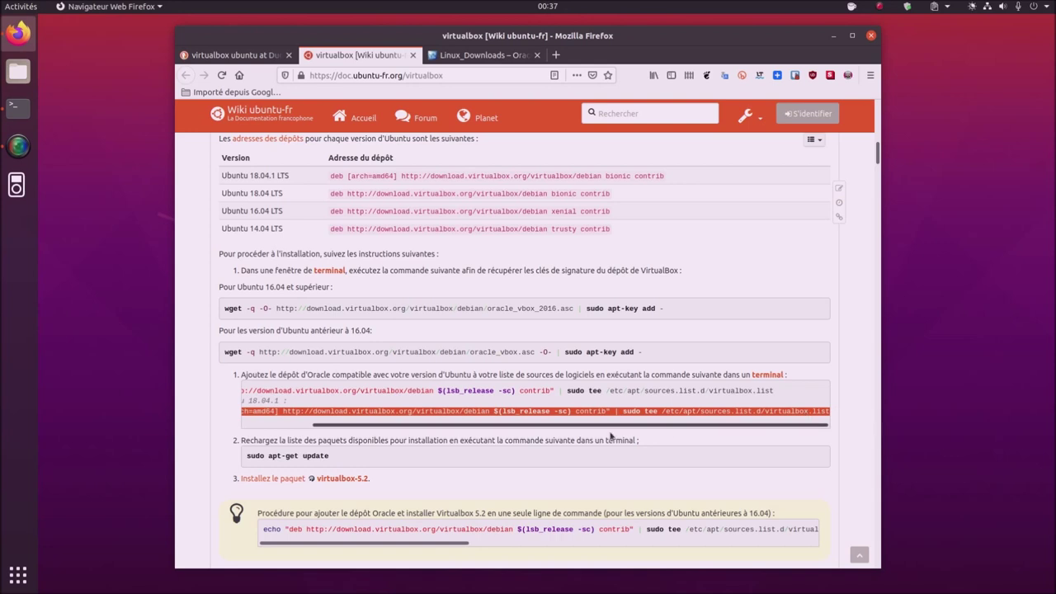
pyautogui.hscroll(-3, 330, 416)
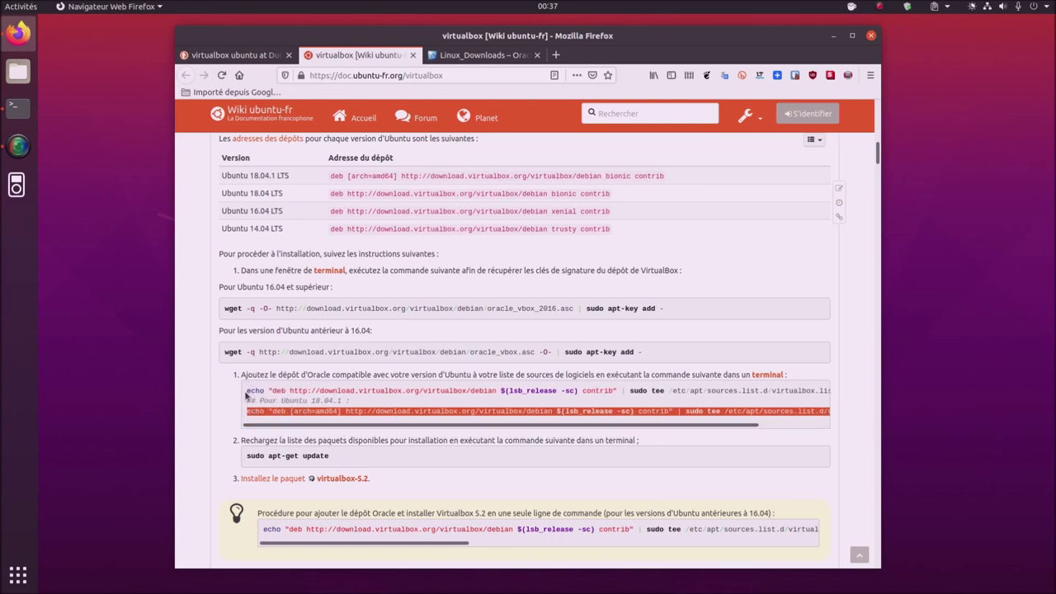
pyautogui.moveTo(246, 390); pyautogui.dragTo(834, 400)
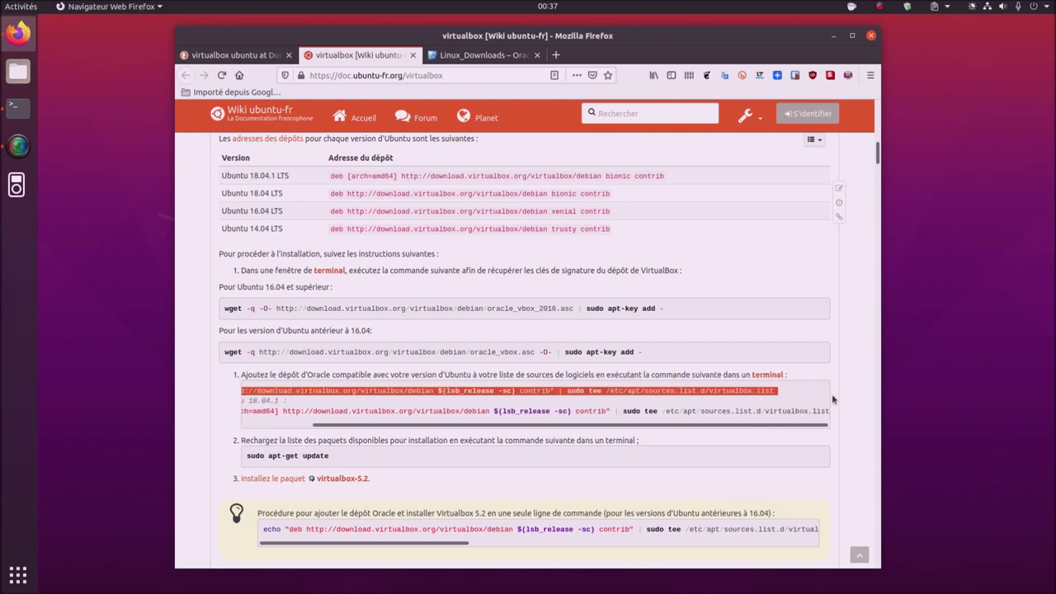
pyautogui.click(549, 394)
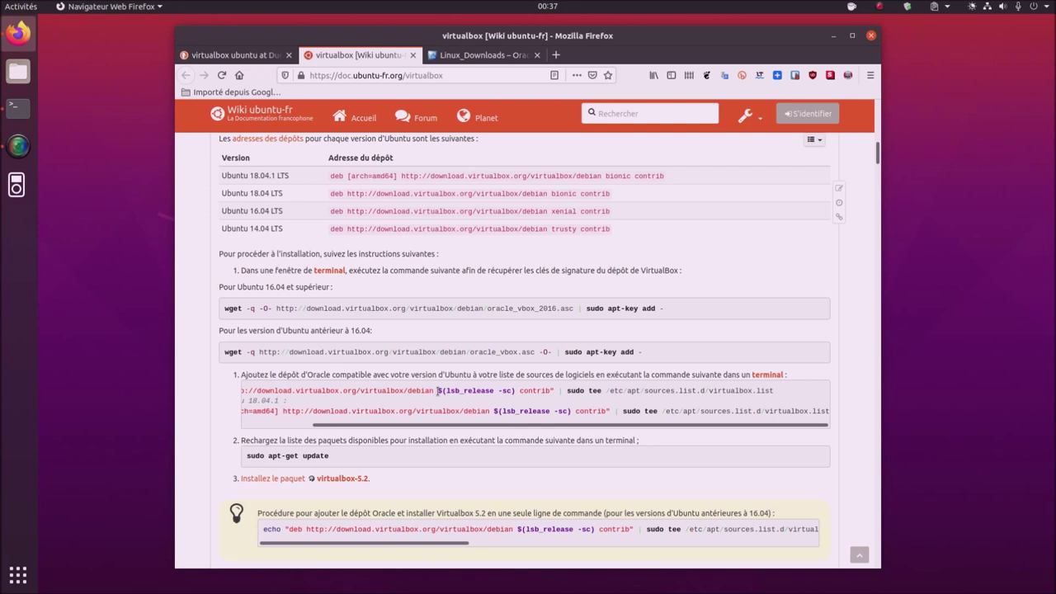
pyautogui.moveTo(439, 390); pyautogui.dragTo(515, 391)
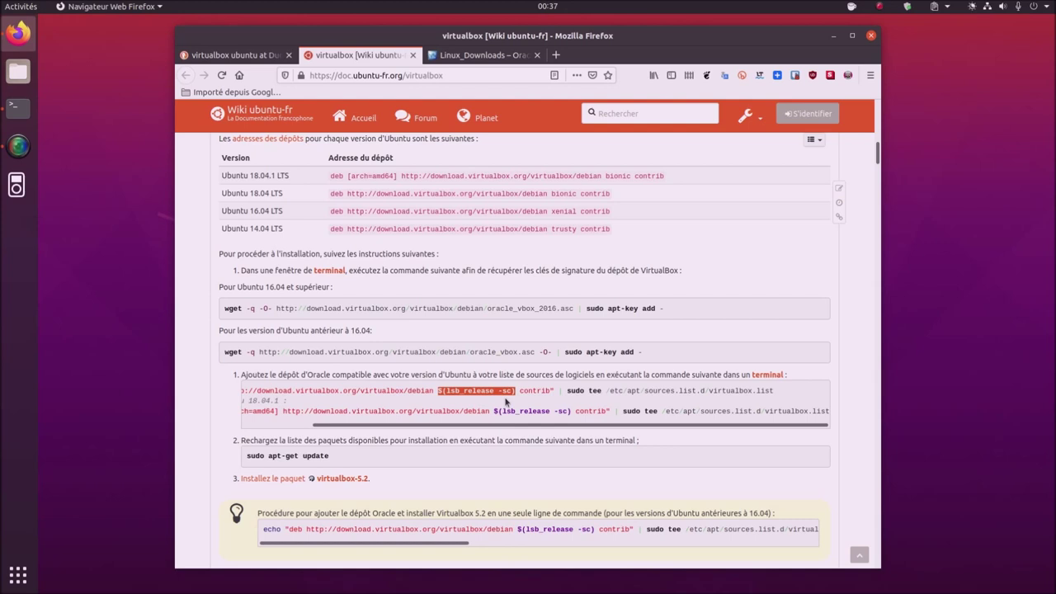
# - In Terminal, run lsb_release -sc to get the release codename focal
pyautogui.click(18, 107)
pyautogui.moveTo(438, 177); pyautogui.dragTo(448, 118)
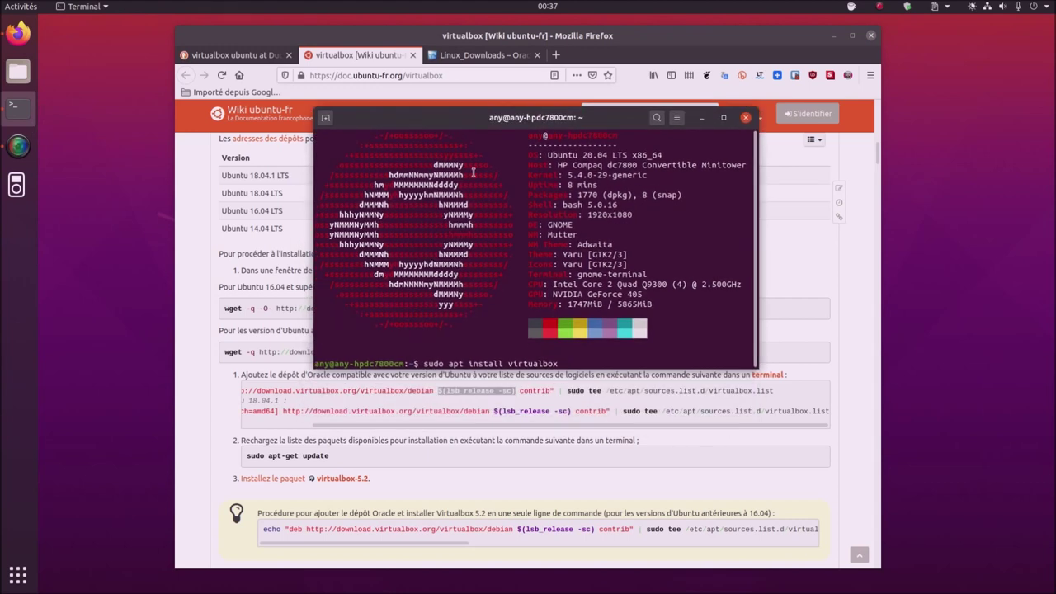
pyautogui.write('lsb_rele')
pyautogui.press('BackSpace')
pyautogui.press('BackSpace')
pyautogui.press('BackSpace')
pyautogui.press('BackSpace')
pyautogui.press('BackSpace')
pyautogui.press('BackSpace')
pyautogui.press('BackSpace')
pyautogui.press('BackSpace')
pyautogui.press('BackSpace')
pyautogui.press('BackSpace')
pyautogui.press('BackSpace')
pyautogui.press('BackSpace')
pyautogui.press('BackSpace')
pyautogui.press('BackSpace')
pyautogui.press('BackSpace')
pyautogui.press('BackSpace')
pyautogui.press('BackSpace')
pyautogui.press('BackSpace')
pyautogui.press('BackSpace')
pyautogui.press('BackSpace')
pyautogui.write('lsb_release ')
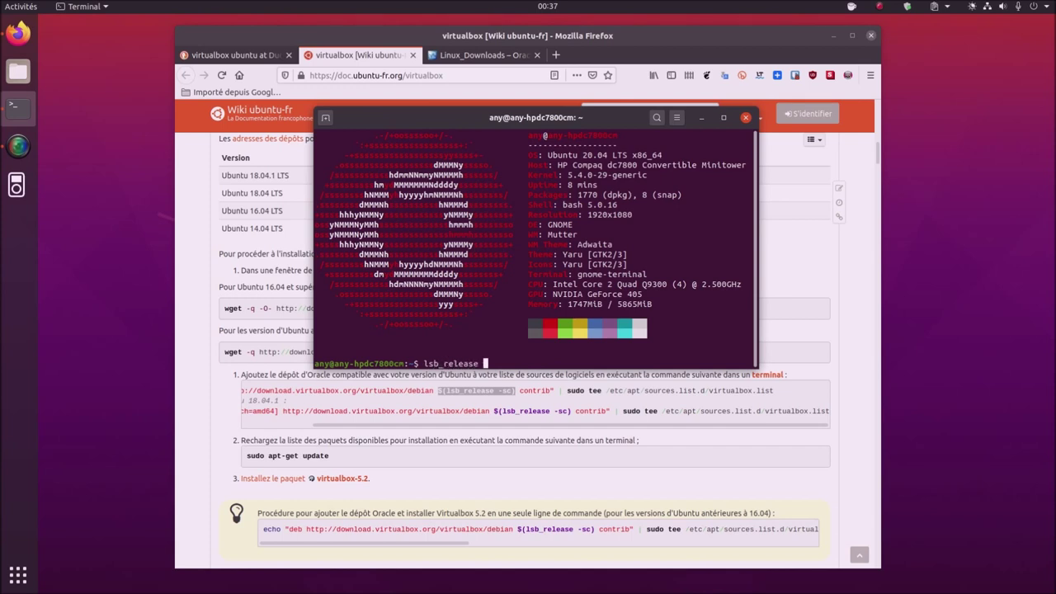
pyautogui.write('-sc')
pyautogui.press('Return')
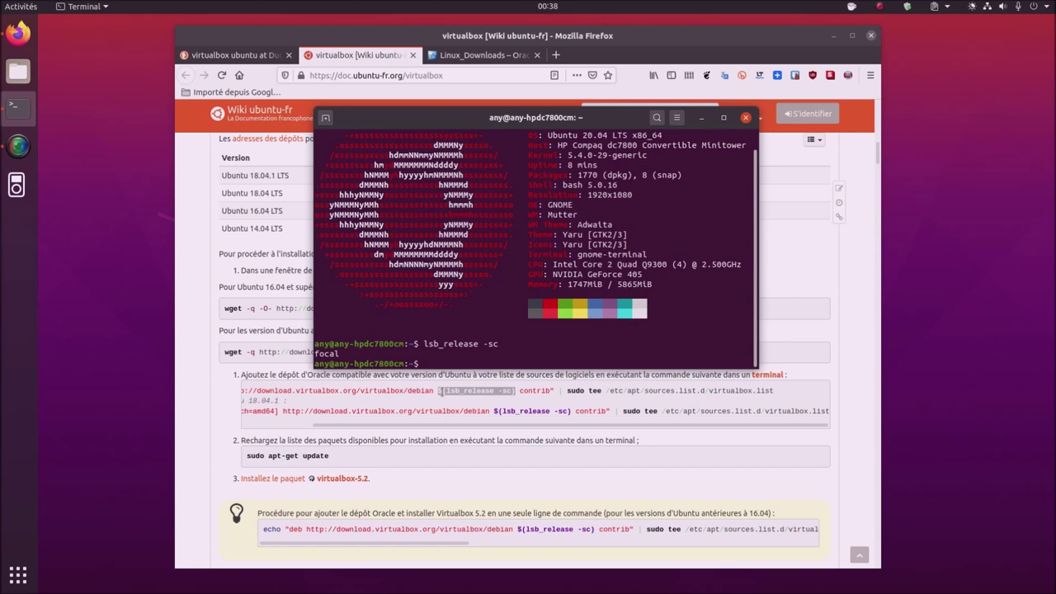
# - Back in Firefox, re-highlight $(lsb_release -sc) and switch to the Linux_Downloads tab
pyautogui.click(439, 391)
pyautogui.moveTo(438, 390); pyautogui.dragTo(512, 386)
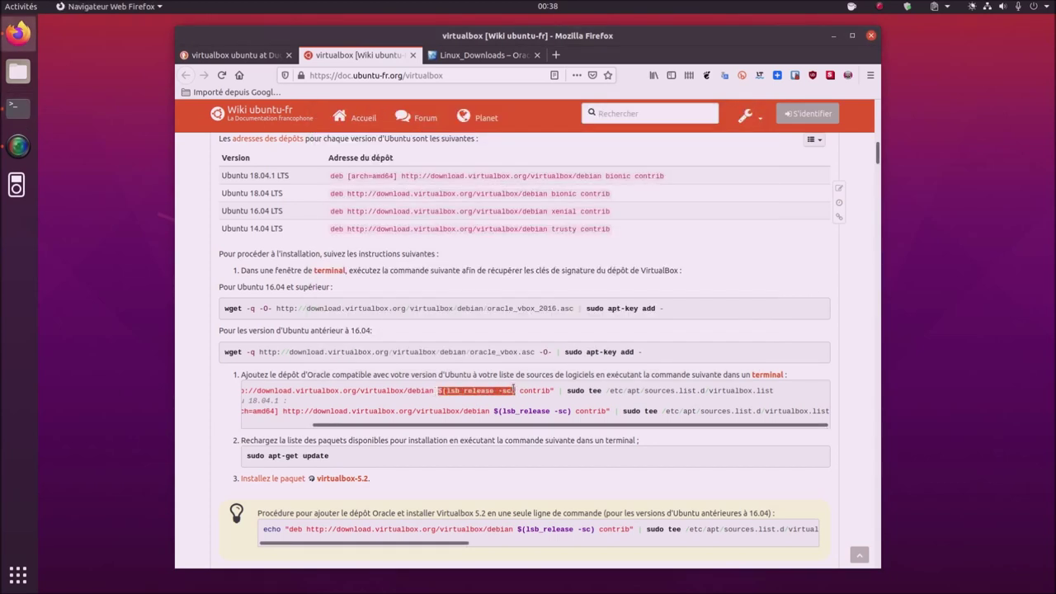
pyautogui.click(460, 55)
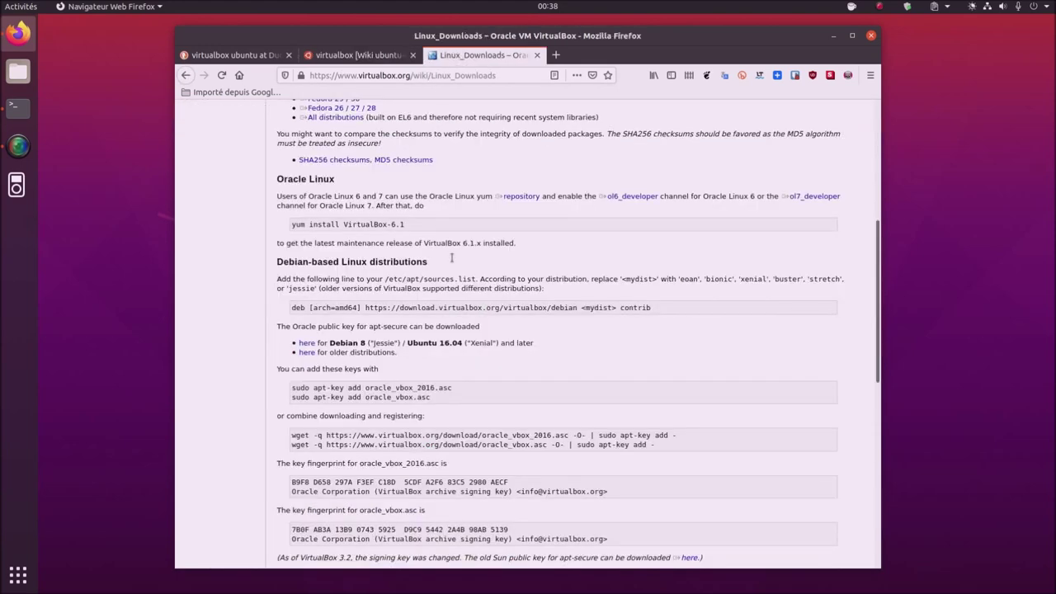
pyautogui.scroll(5, 446, 240)
pyautogui.hotkey('shift', 'Tab')
pyautogui.hotkey('shift', 'Tab')
pyautogui.hotkey('shift', 'Tab')
pyautogui.hotkey('shift', 'Tab')
pyautogui.hotkey('shift', 'Tab')
pyautogui.hotkey('shift', 'Tab')
# - Return to the ubuntu-fr wiki tab and locate the repository-adding command
pyautogui.click(362, 150)
pyautogui.click(350, 55)
pyautogui.scroll(-2, 453, 377)
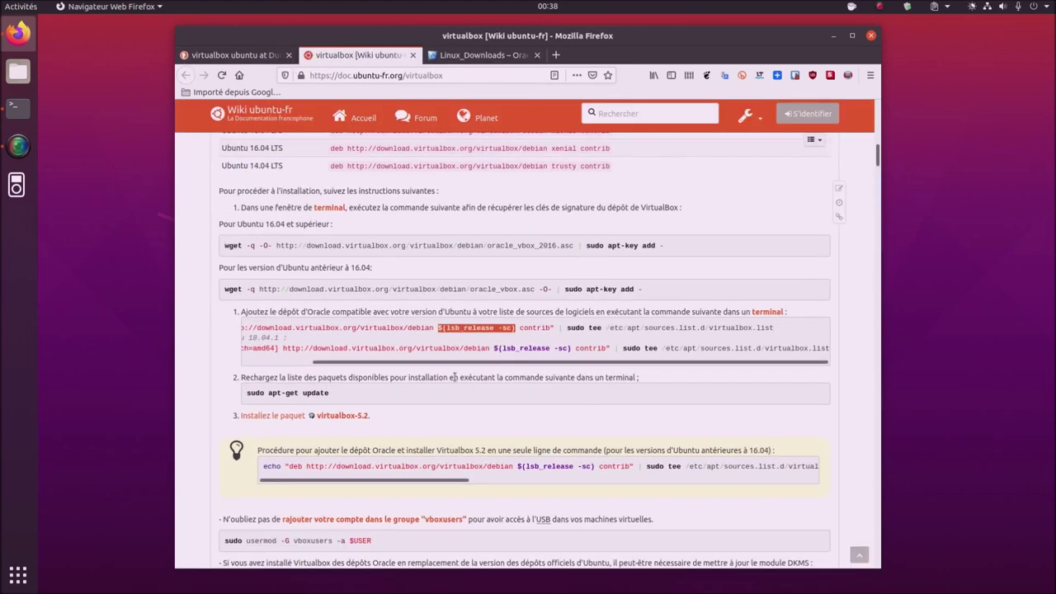
pyautogui.scroll(-2, 453, 377)
pyautogui.scroll(3, 599, 316)
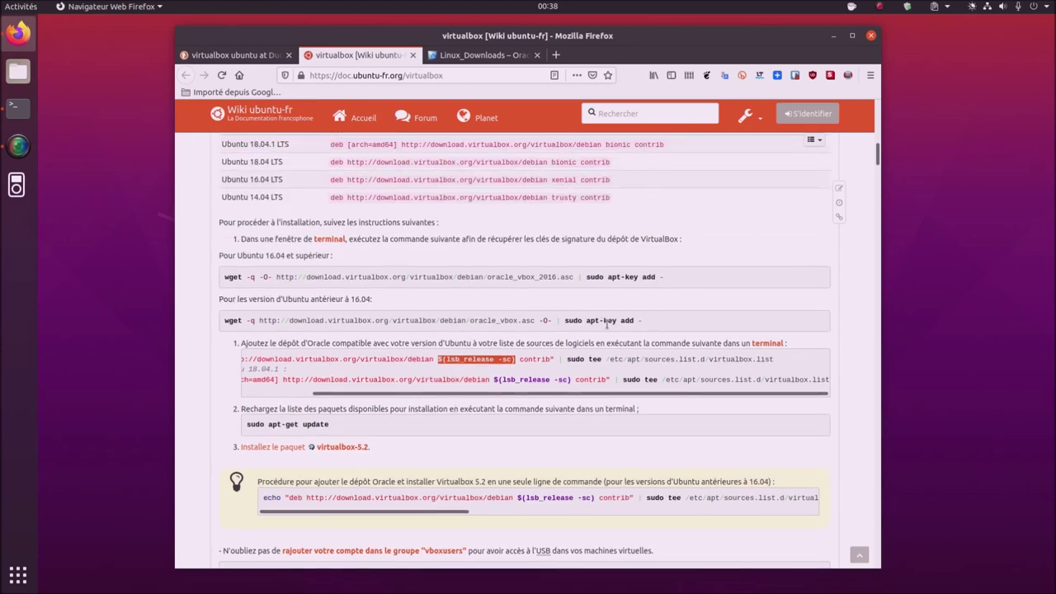
pyautogui.scroll(-6, 473, 403)
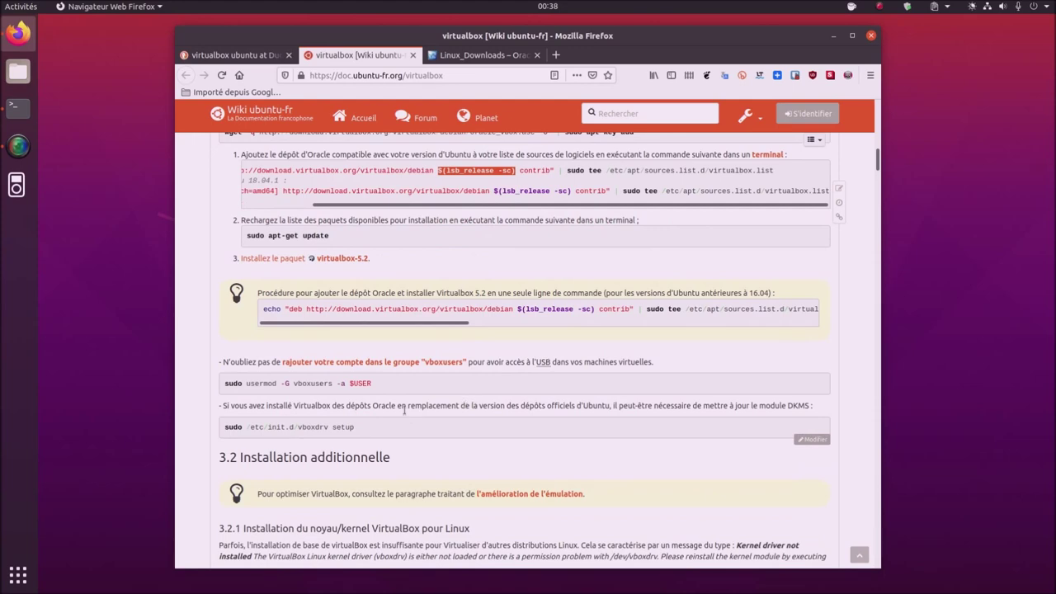
pyautogui.scroll(4, 404, 412)
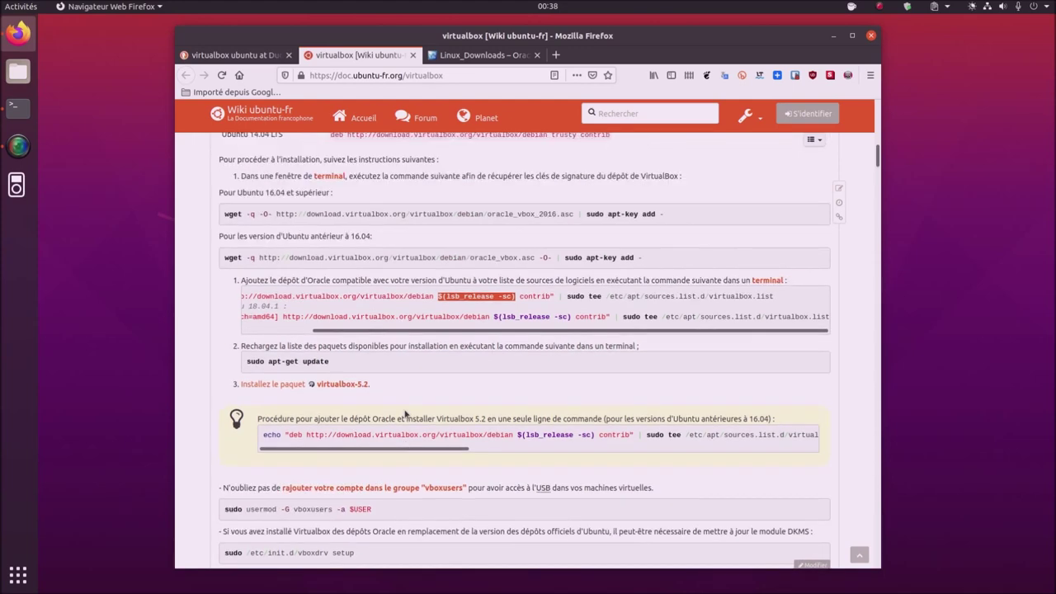
pyautogui.scroll(3, 404, 414)
pyautogui.scroll(-2, 404, 410)
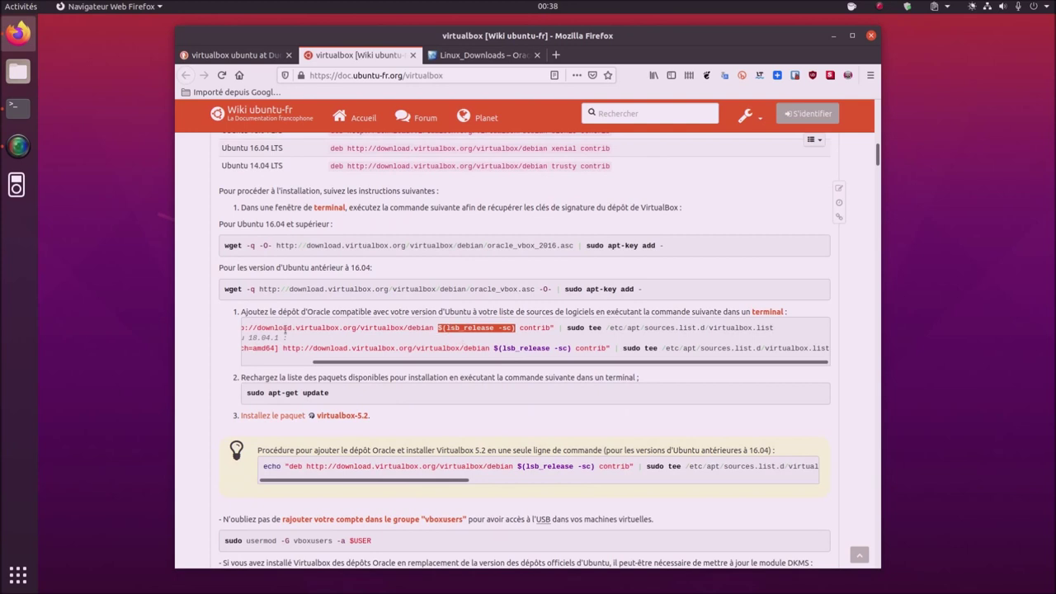
# - Copy the echo … virtualbox.list command line and bring Terminal forward
pyautogui.tripleClick(325, 329)
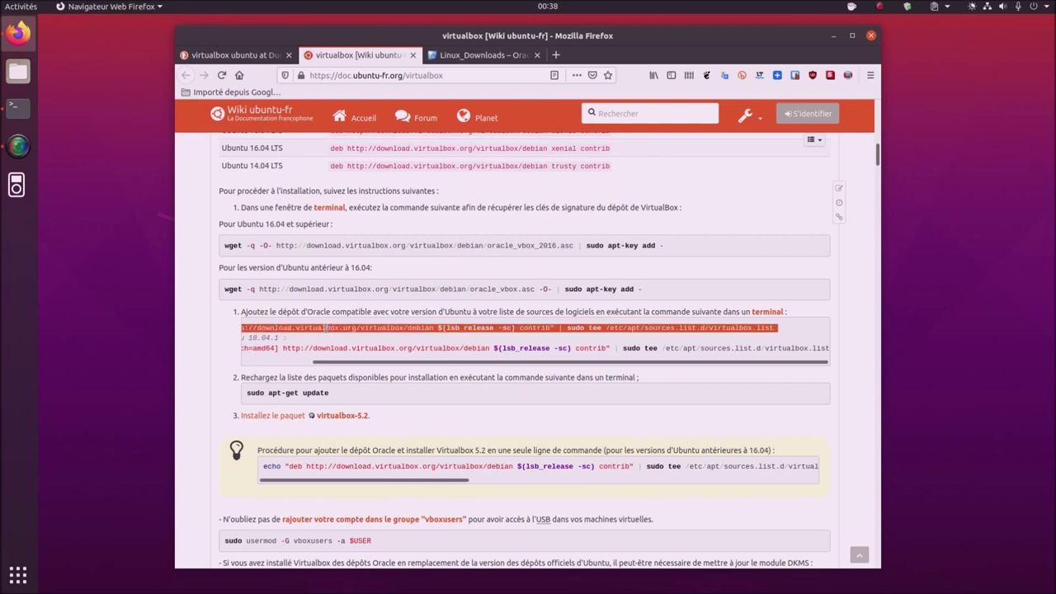
pyautogui.rightClick(334, 334)
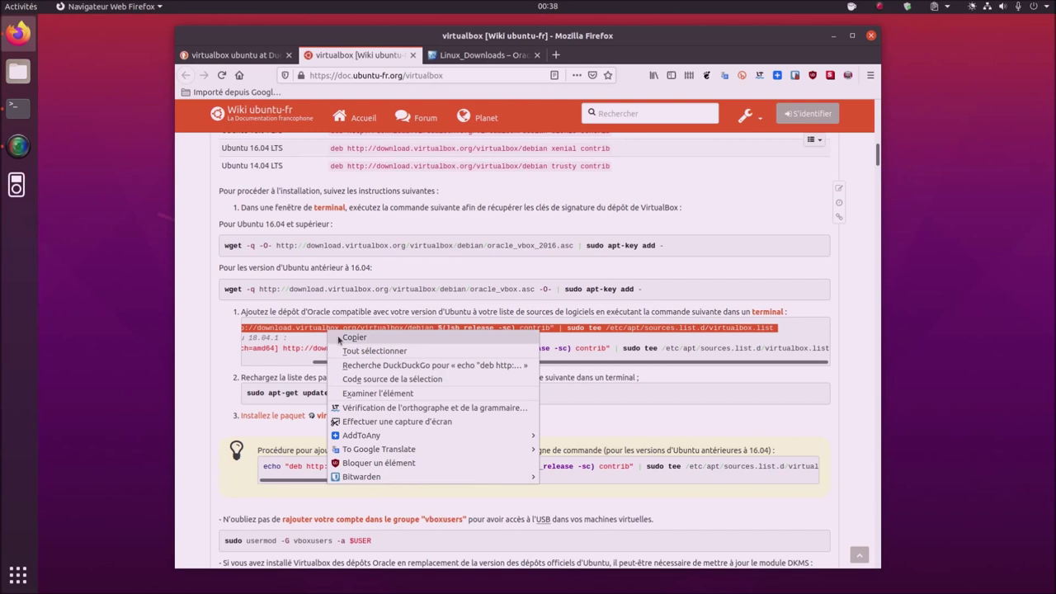
pyautogui.click(347, 338)
pyautogui.click(18, 107)
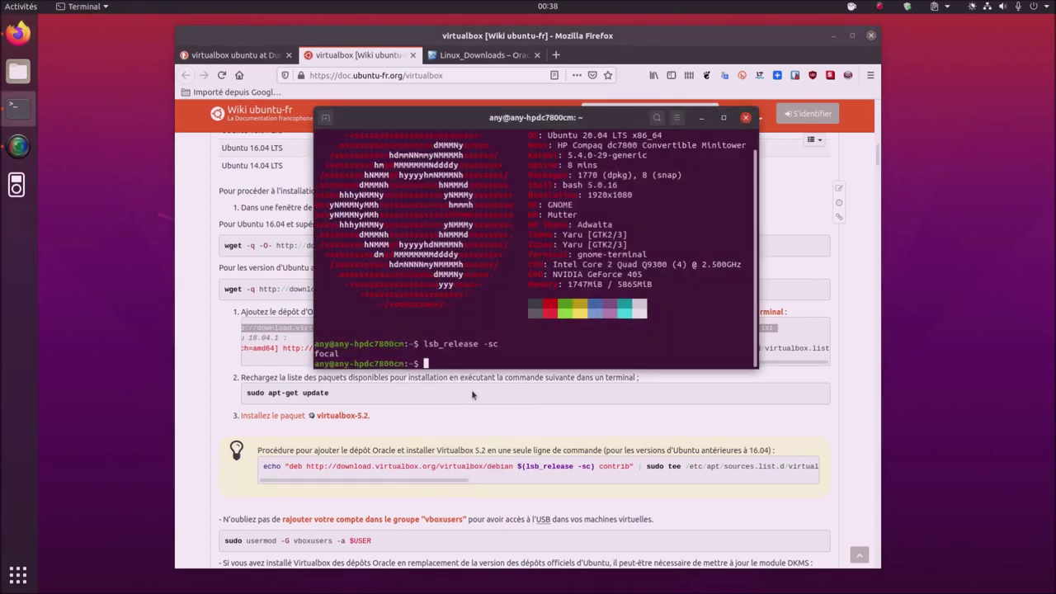
# - Paste the repository echo command and replace $(lsb_release -sc) with xenial
pyautogui.rightClick(493, 358)
pyautogui.click(509, 394)
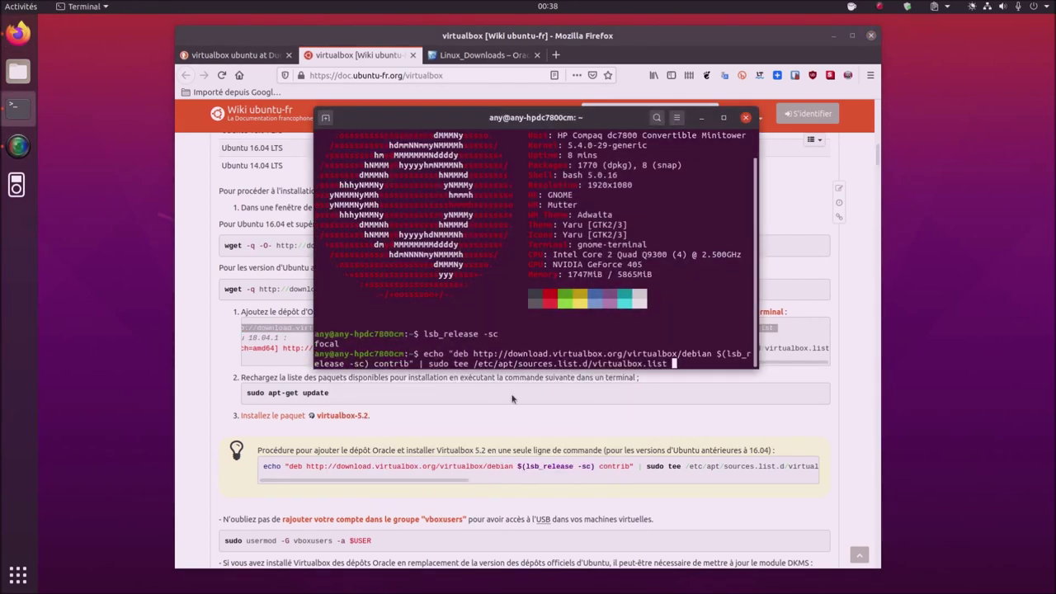
pyautogui.press('Left')
pyautogui.press('Left')
pyautogui.press('Left')
pyautogui.press('Left')
pyautogui.press('Left')
pyautogui.press('Left')
pyautogui.press('Left')
pyautogui.press('Left')
pyautogui.press('Left')
pyautogui.press('Left')
pyautogui.press('Left')
pyautogui.press('Left')
pyautogui.press('Left')
pyautogui.press('Left')
pyautogui.press('Left')
pyautogui.press('Left')
pyautogui.press('Left')
pyautogui.press('Left')
pyautogui.press('Left')
pyautogui.press('Left')
pyautogui.press('Left')
pyautogui.press('Left')
pyautogui.press('Left')
pyautogui.press('Left')
pyautogui.press('Left')
pyautogui.press('Left')
pyautogui.press('Left')
pyautogui.press('Left')
pyautogui.press('Left')
pyautogui.press('Left')
pyautogui.press('Left')
pyautogui.press('Left')
pyautogui.press('Left')
pyautogui.press('Left')
pyautogui.press('Left')
pyautogui.press('Left')
pyautogui.press('Left')
pyautogui.press('Left')
pyautogui.press('Left')
pyautogui.press('Left')
pyautogui.press('BackSpace')
pyautogui.press('BackSpace')
pyautogui.press('BackSpace')
pyautogui.press('BackSpace')
pyautogui.press('BackSpace')
pyautogui.press('BackSpace')
pyautogui.press('BackSpace')
pyautogui.press('BackSpace')
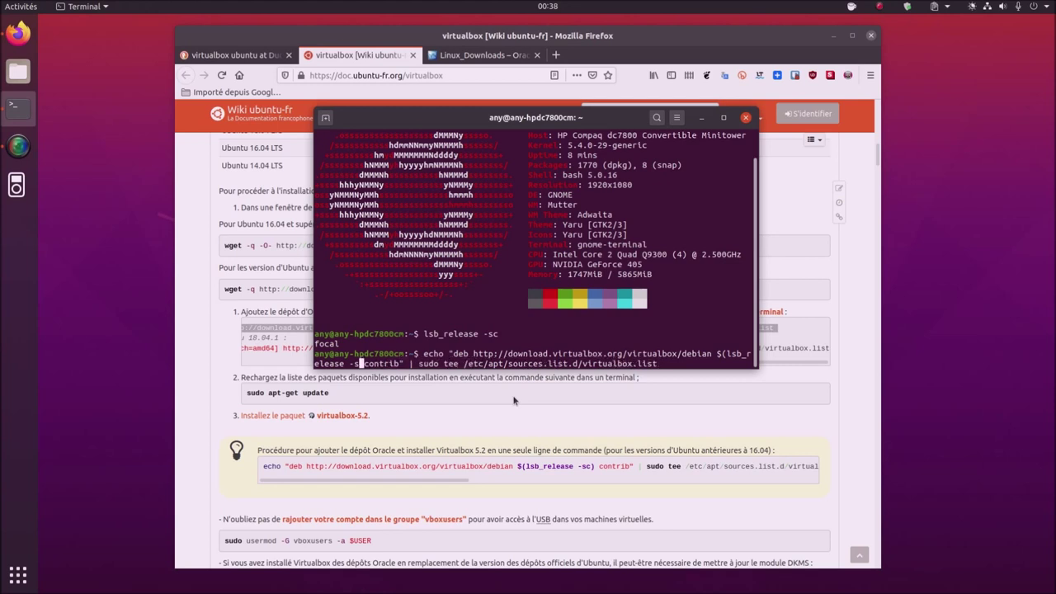
pyautogui.press('BackSpace')
pyautogui.press('BackSpace')
pyautogui.press('BackSpace')
pyautogui.press('BackSpace')
pyautogui.press('BackSpace')
pyautogui.press('BackSpace')
pyautogui.press('BackSpace')
pyautogui.press('BackSpace')
pyautogui.press('BackSpace')
pyautogui.press('BackSpace')
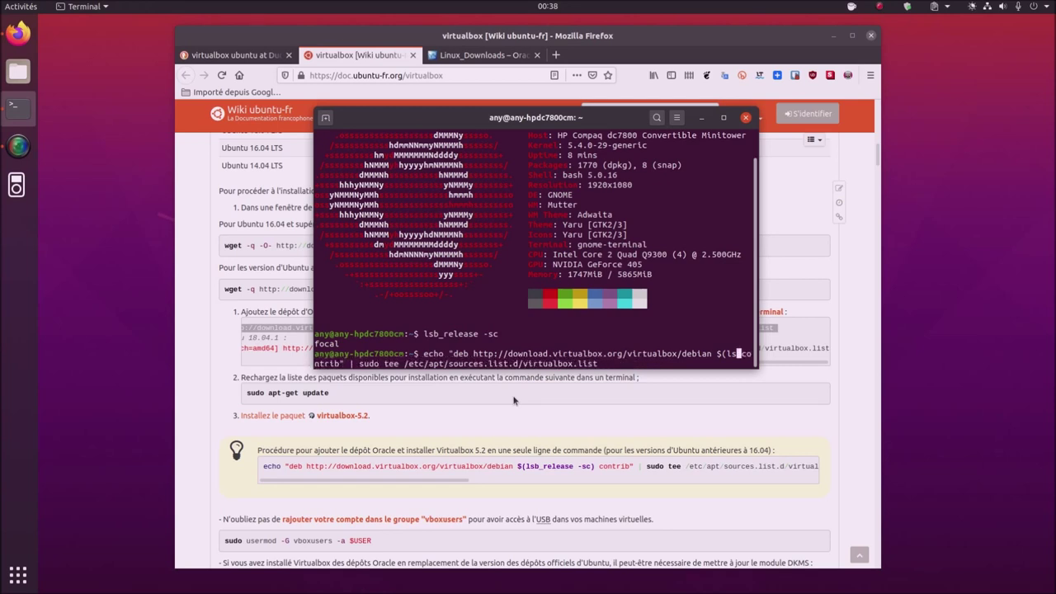
pyautogui.write('xenial')
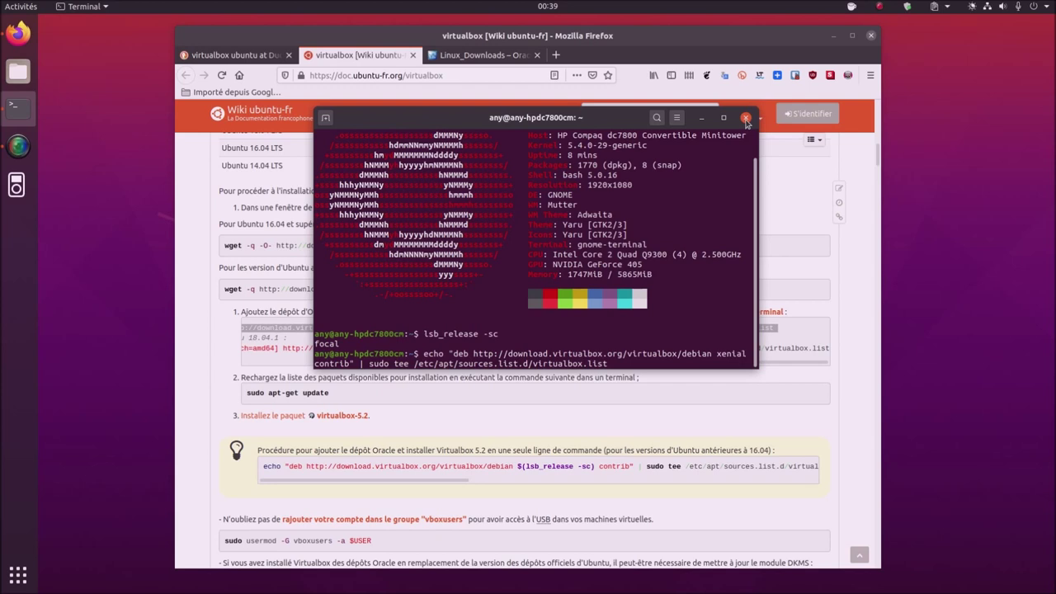
# - Reopen Terminal and draft sudo apt install virtualbox virtualbox-ext-pack
pyautogui.click(746, 119)
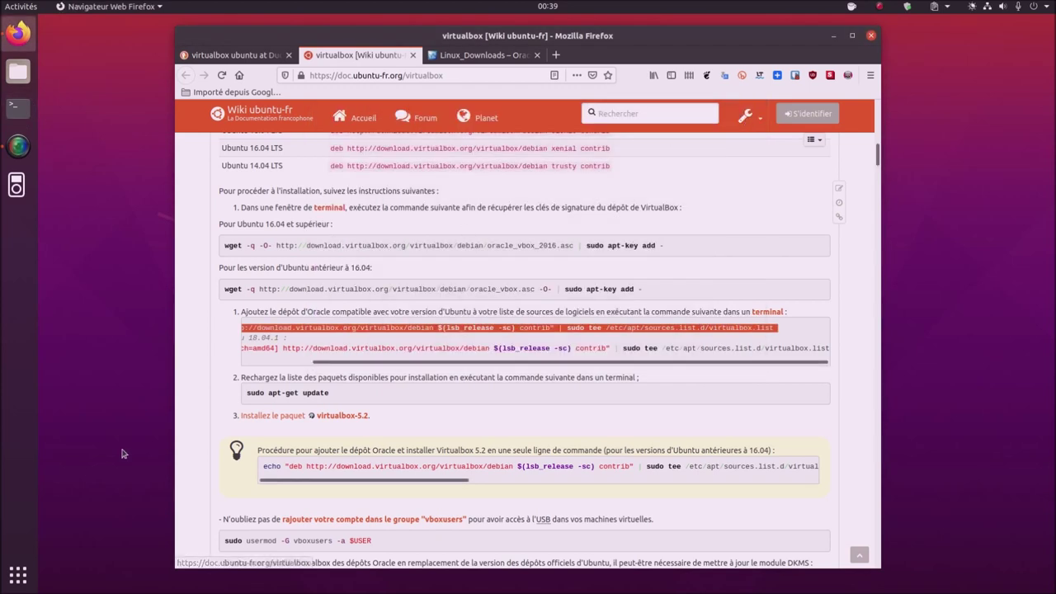
pyautogui.click(18, 107)
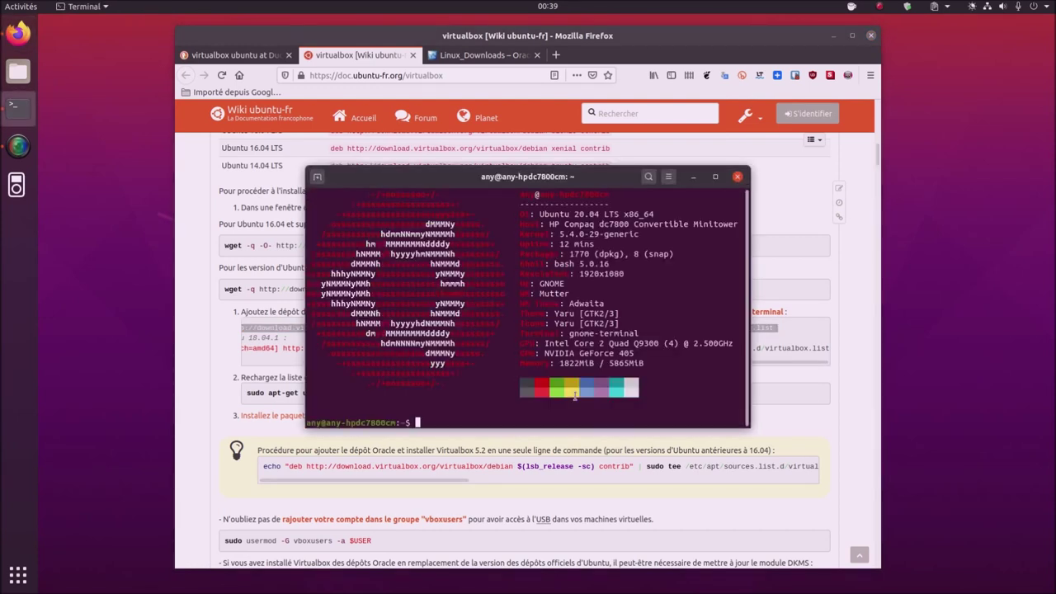
pyautogui.write('sudo apt install virtualbox')
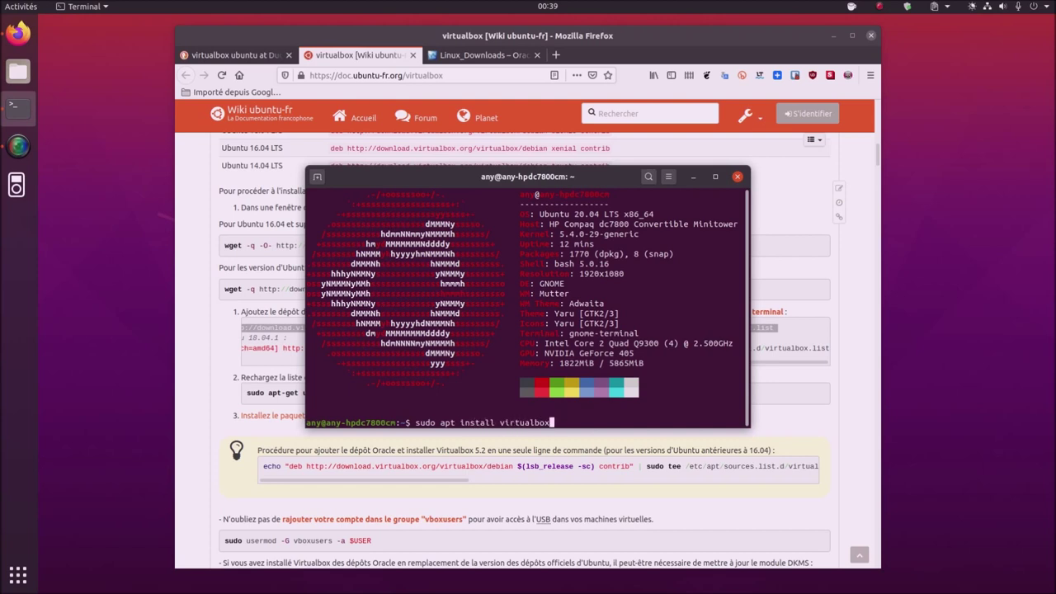
pyautogui.write(' virtualbox-ex')
pyautogui.press('Tab')
# - Add virtualbox-guest-additions-iso to the command, then erase the drafted install command
pyautogui.write('virtualbox')
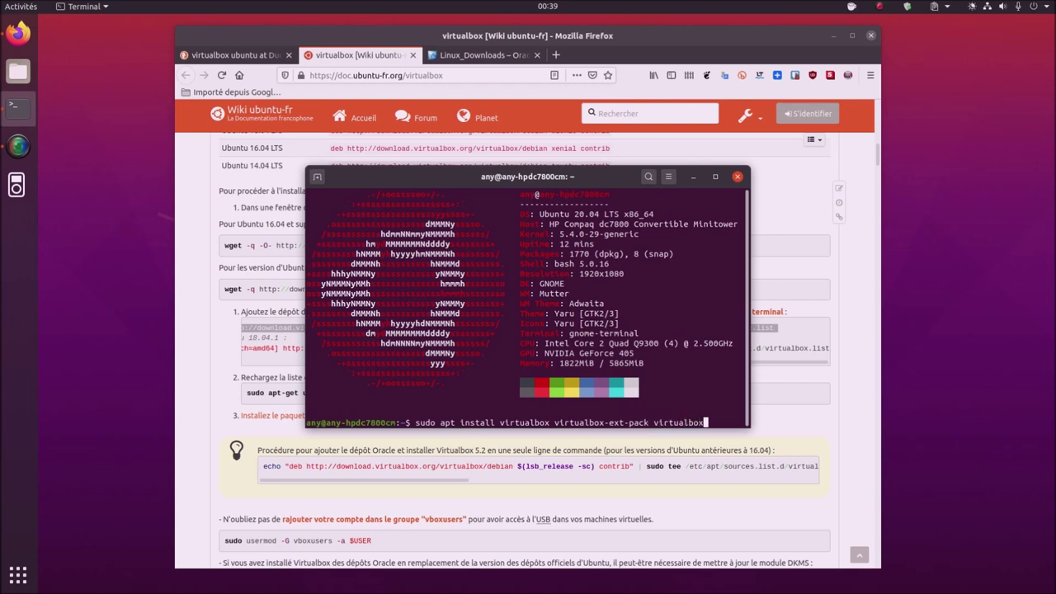
pyautogui.write('-ad')
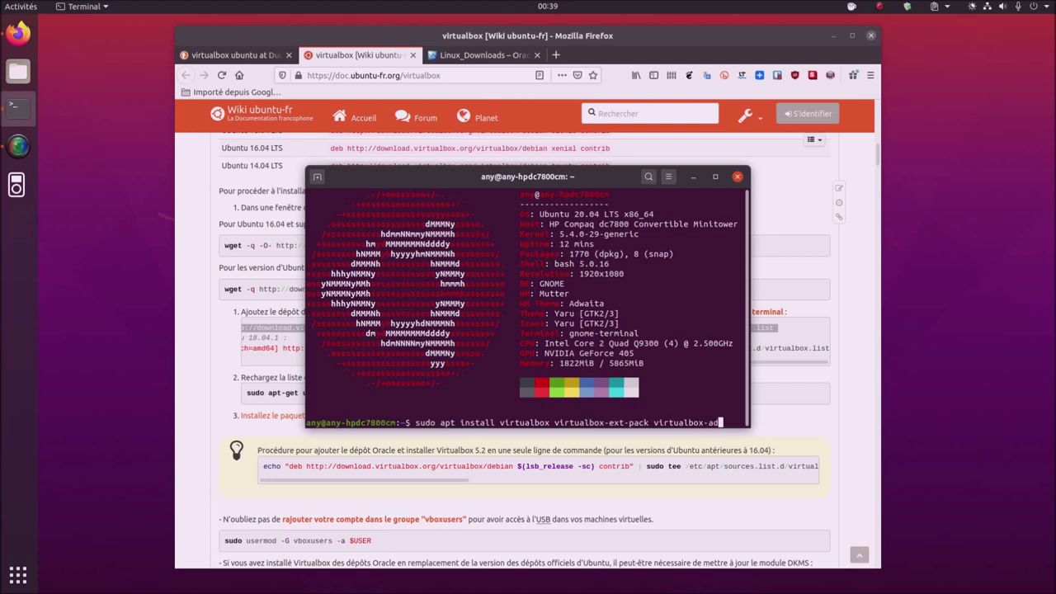
pyautogui.write('d')
pyautogui.press('BackSpace')
pyautogui.press('BackSpace')
pyautogui.press('BackSpace')
pyautogui.write('guest-a')
pyautogui.press('Tab')
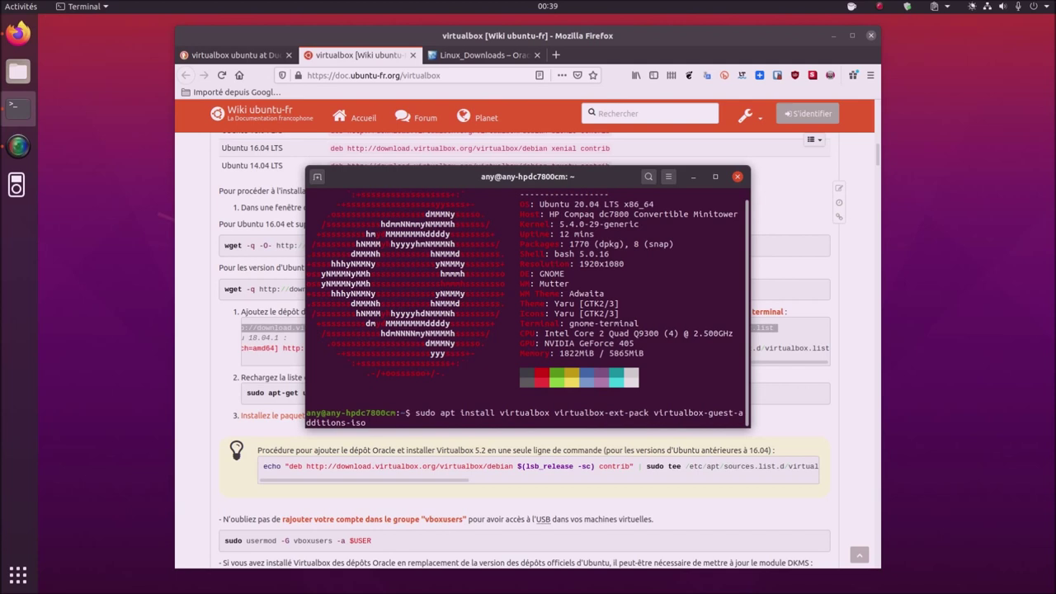
pyautogui.press('BackSpace')
pyautogui.press('BackSpace')
pyautogui.press('BackSpace')
pyautogui.press('BackSpace')
pyautogui.press('BackSpace')
pyautogui.press('BackSpace')
pyautogui.press('BackSpace')
pyautogui.press('BackSpace')
pyautogui.press('BackSpace')
pyautogui.press('BackSpace')
pyautogui.press('BackSpace')
pyautogui.press('BackSpace')
pyautogui.press('BackSpace')
pyautogui.press('BackSpace')
pyautogui.press('BackSpace')
pyautogui.press('BackSpace')
pyautogui.press('BackSpace')
pyautogui.press('BackSpace')
pyautogui.press('BackSpace')
pyautogui.press('BackSpace')
pyautogui.press('BackSpace')
pyautogui.press('BackSpace')
pyautogui.press('BackSpace')
pyautogui.press('BackSpace')
pyautogui.press('BackSpace')
pyautogui.press('BackSpace')
pyautogui.press('BackSpace')
pyautogui.press('BackSpace')
pyautogui.press('BackSpace')
pyautogui.press('BackSpace')
pyautogui.press('BackSpace')
pyautogui.press('BackSpace')
pyautogui.press('BackSpace')
pyautogui.press('BackSpace')
pyautogui.press('BackSpace')
pyautogui.press('BackSpace')
pyautogui.press('BackSpace')
pyautogui.press('BackSpace')
pyautogui.press('BackSpace')
pyautogui.press('BackSpace')
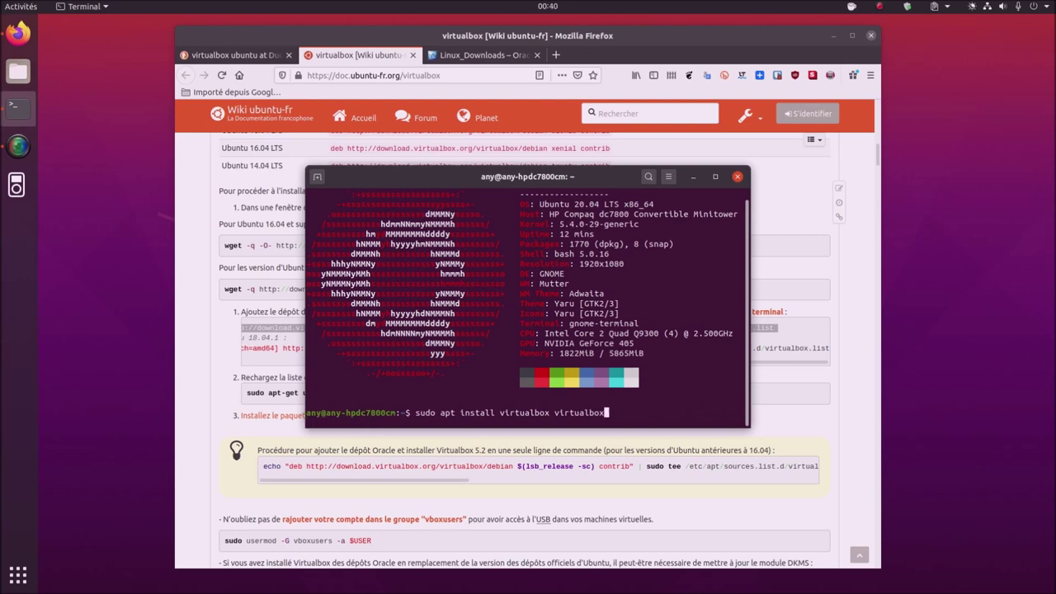
pyautogui.press('BackSpace')
pyautogui.press('BackSpace')
pyautogui.press('BackSpace')
pyautogui.press('BackSpace')
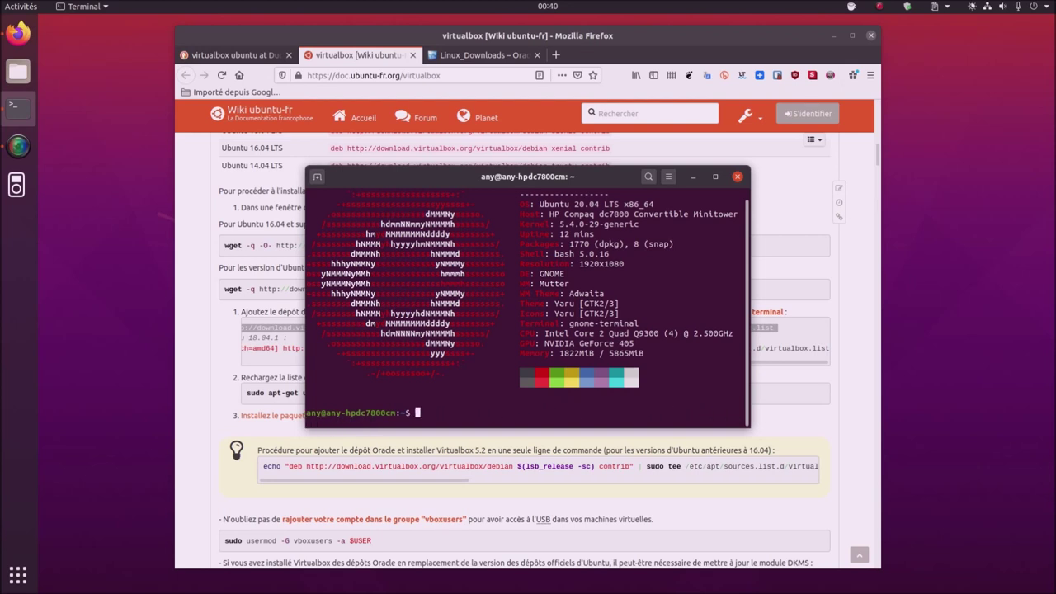
# - Launch VirtualBox and confirm the Oracle VM VirtualBox Extension Pack under Préférences › Extensions
pyautogui.click(18, 575)
pyautogui.click(467, 460)
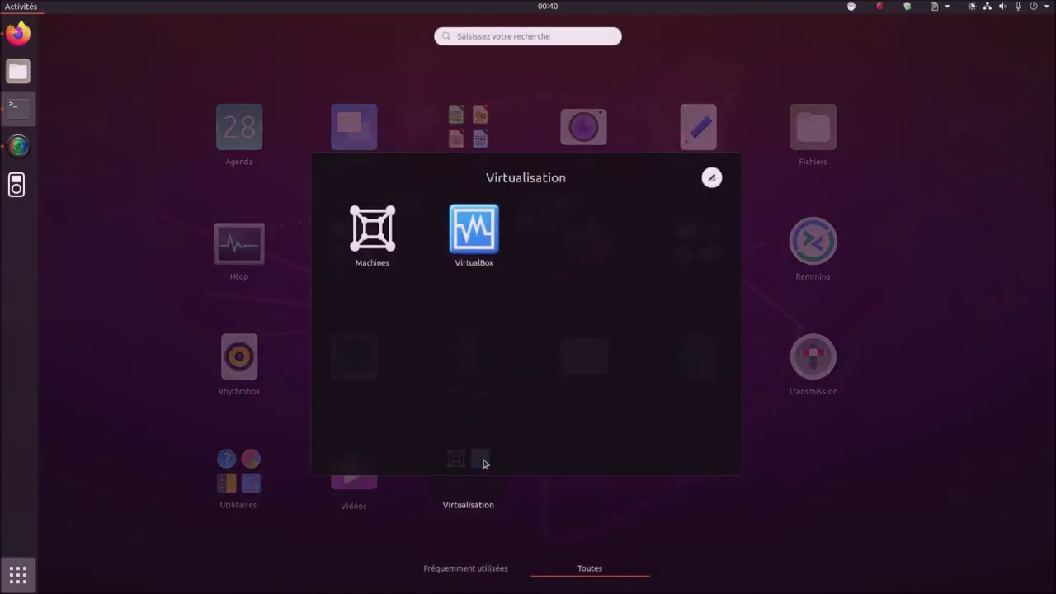
pyautogui.click(467, 234)
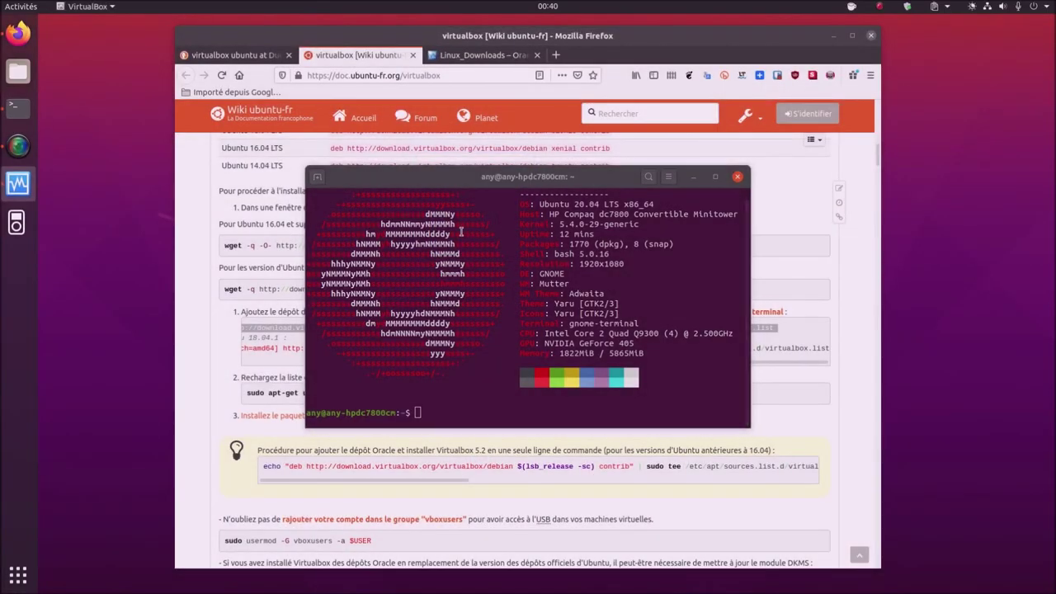
pyautogui.click(281, 154)
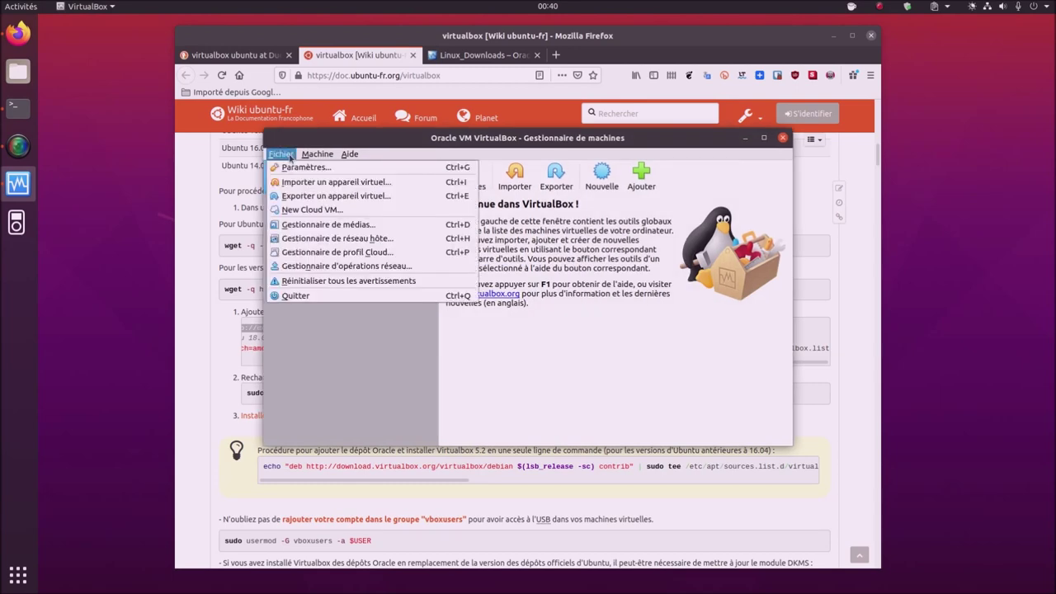
pyautogui.click(299, 166)
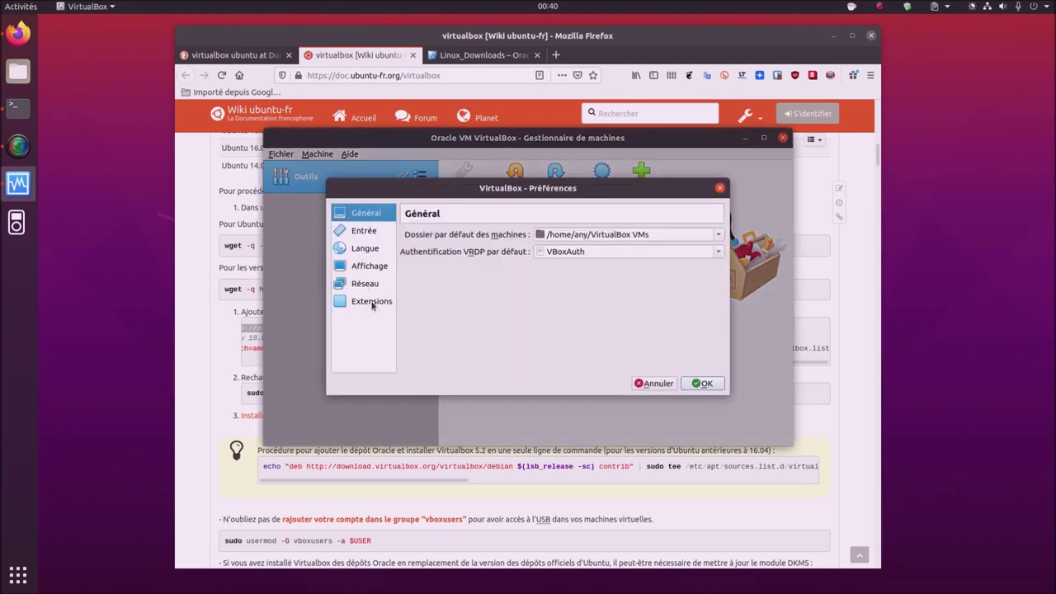
pyautogui.click(372, 303)
pyautogui.click(666, 269)
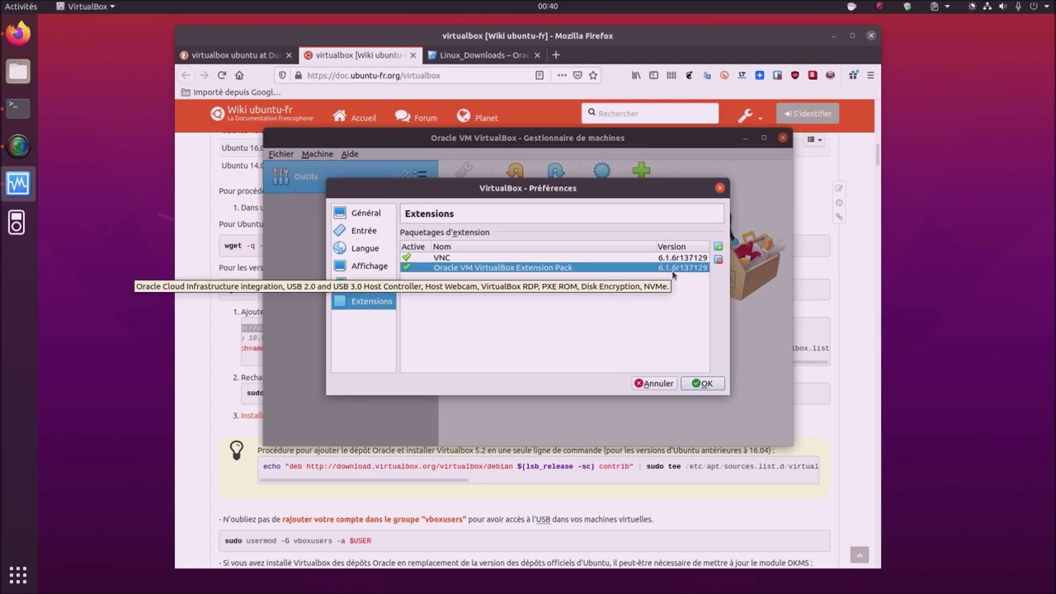
pyautogui.click(671, 382)
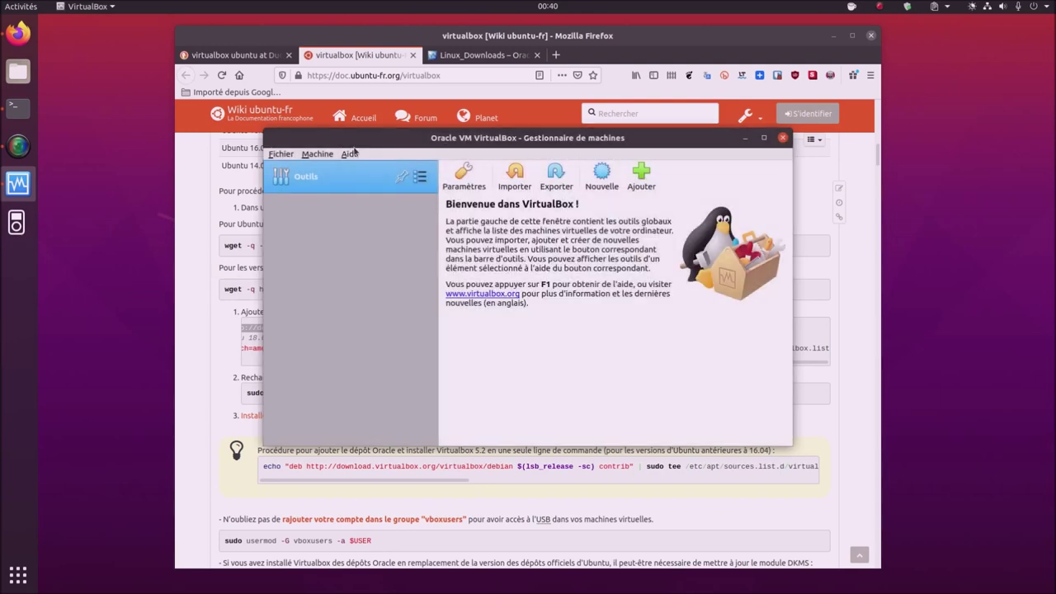
# - Check version 6.1.6_Ubuntu r137129 in Aide › À propos, then reposition the manager window
pyautogui.click(351, 155)
pyautogui.click(384, 237)
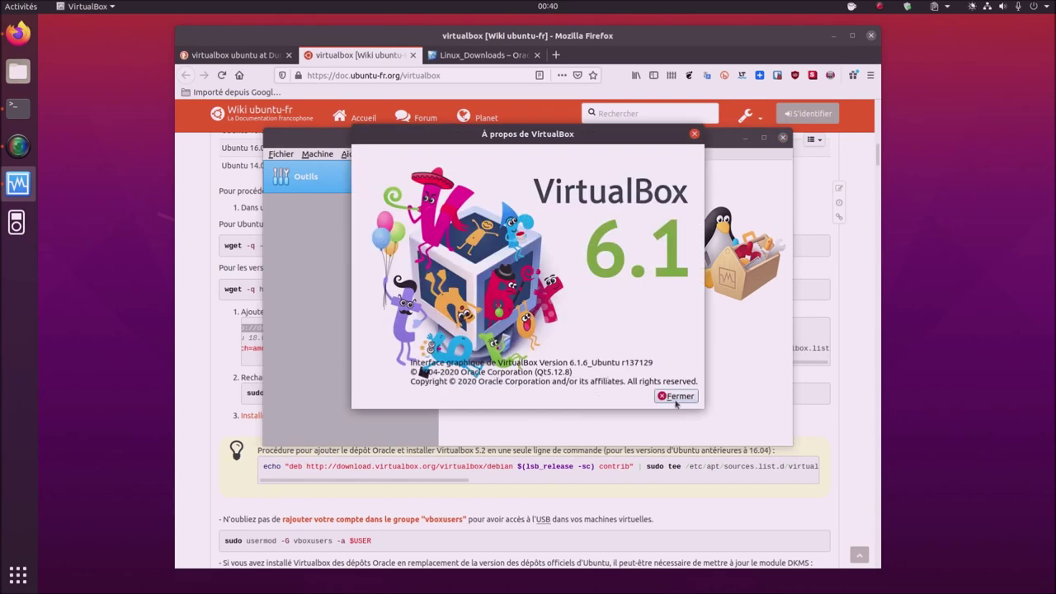
pyautogui.click(675, 396)
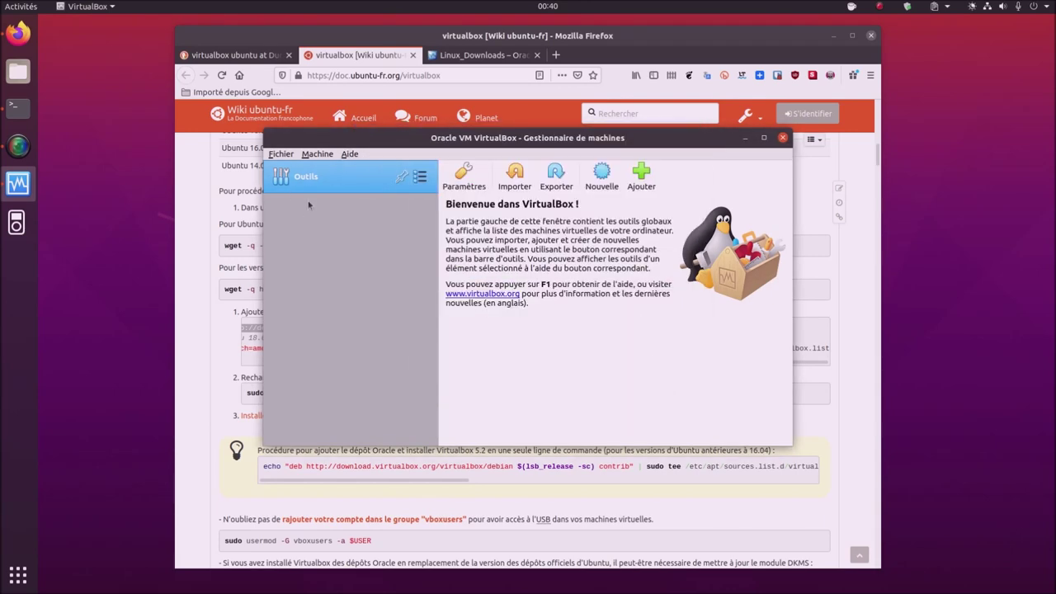
pyautogui.click(315, 154)
pyautogui.click(315, 154)
pyautogui.moveTo(389, 145); pyautogui.dragTo(495, 154)
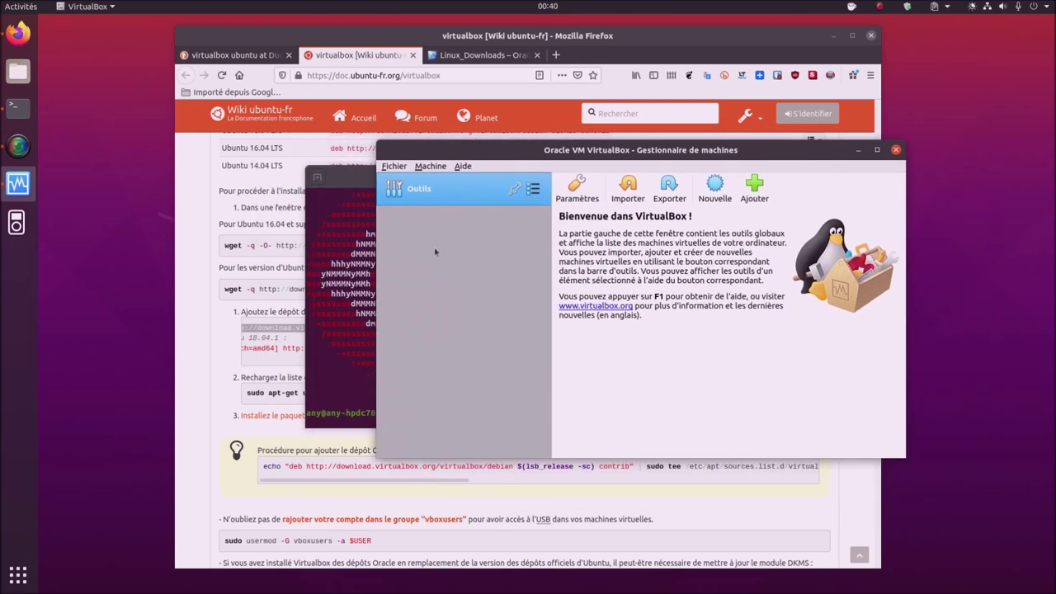
# - Copy the wiki's sudo usermod -G vboxusers -a $USER line and paste it in Terminal
pyautogui.tripleClick(243, 542)
pyautogui.rightClick(244, 542)
pyautogui.click(271, 395)
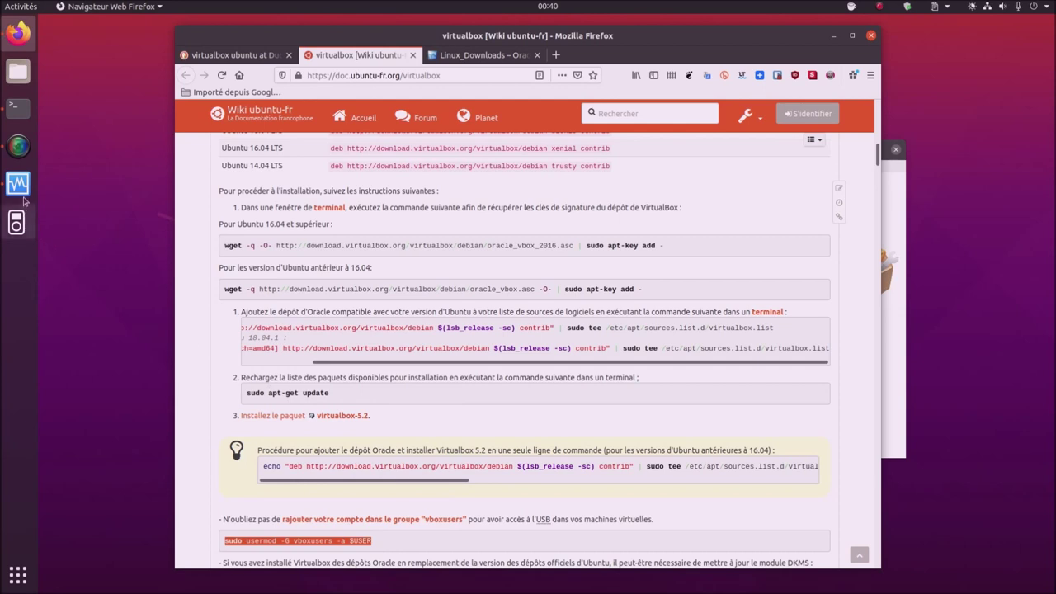
pyautogui.click(18, 118)
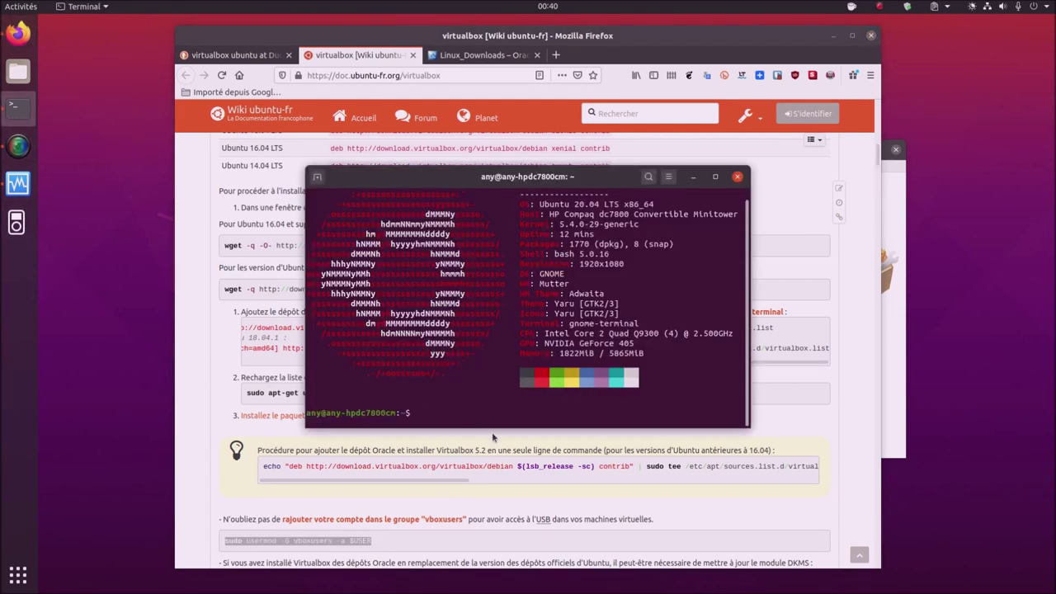
pyautogui.rightClick(491, 423)
pyautogui.click(504, 459)
# - Replace $USER with the username and run the command with the sudo password
pyautogui.press('BackSpace')
pyautogui.press('BackSpace')
pyautogui.press('BackSpace')
pyautogui.press('BackSpace')
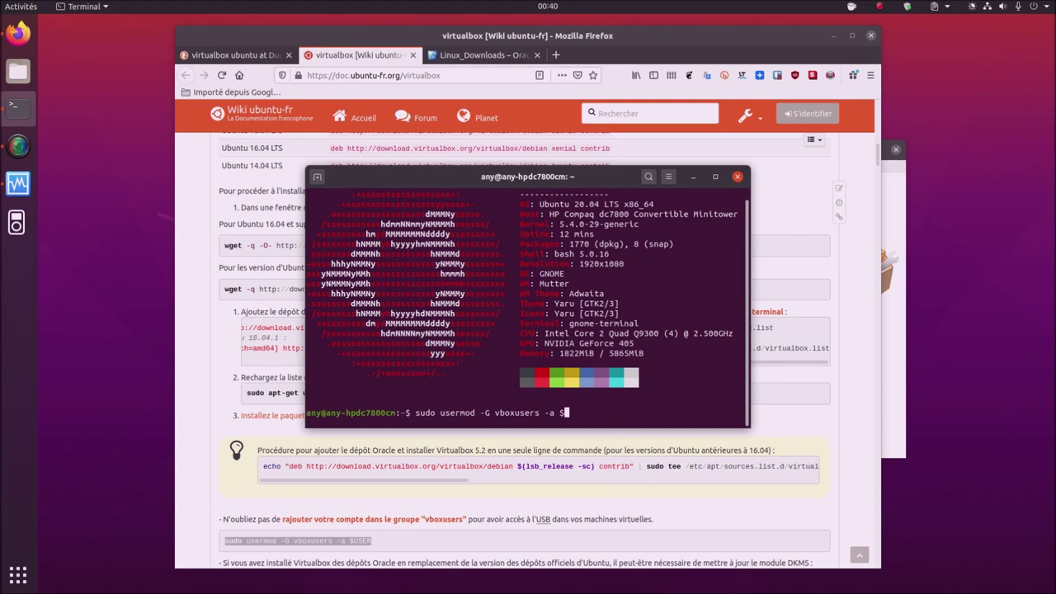
pyautogui.press('BackSpace')
pyautogui.write('any')
pyautogui.press('Return')
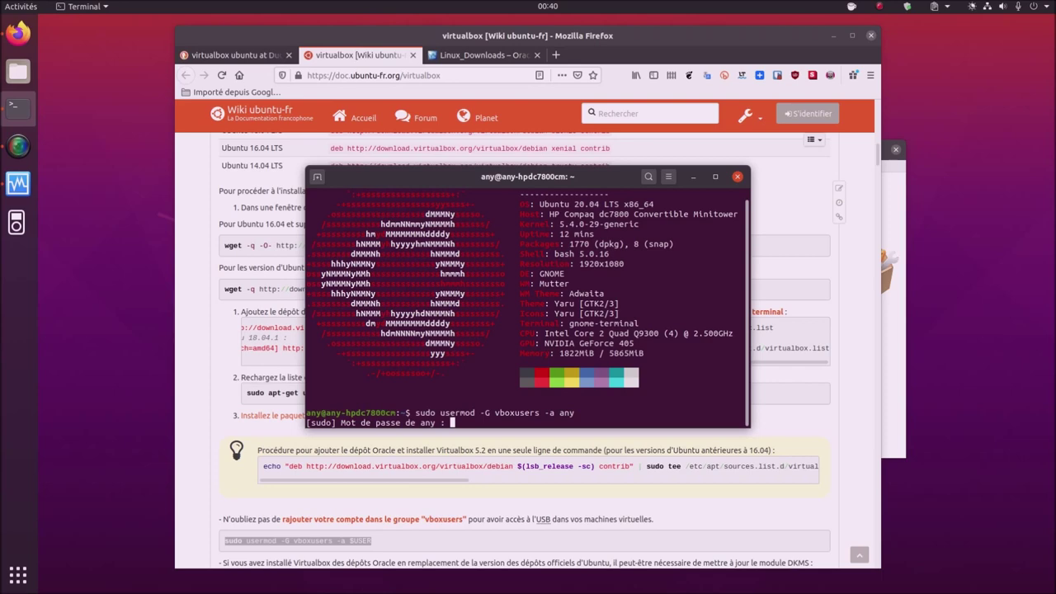
pyautogui.press('Return')
pyautogui.scroll(-10, 489, 517)
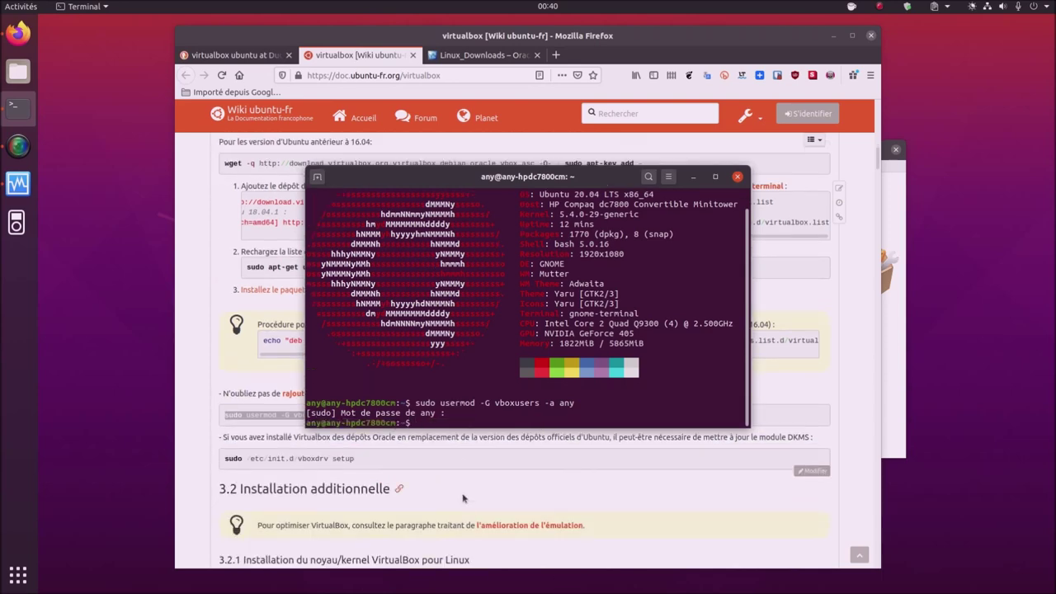
pyautogui.scroll(-5, 462, 498)
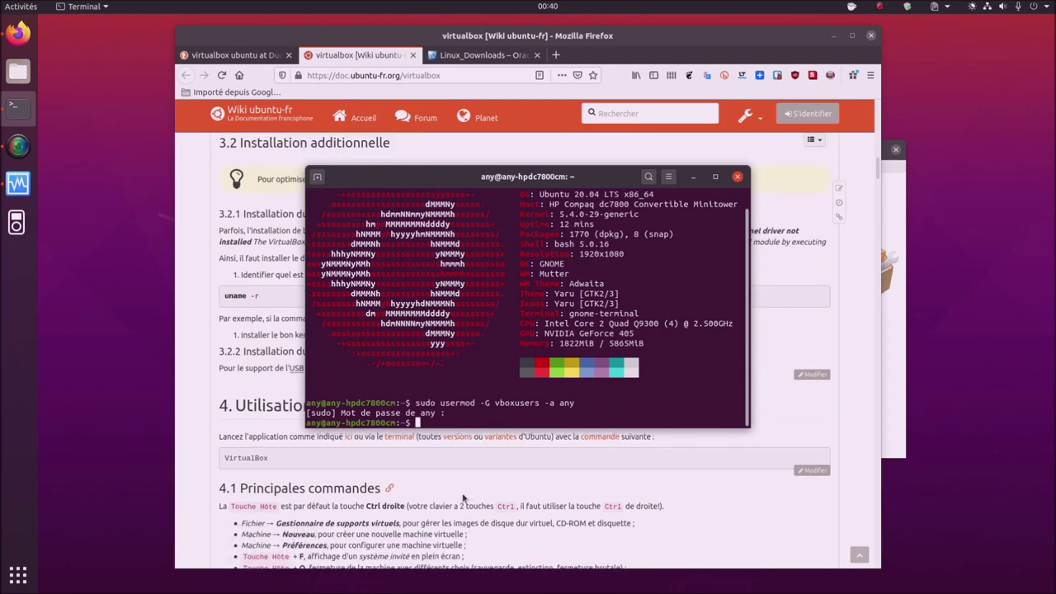
# - Scroll the VirtualBox wiki page down to section 4.6.2
pyautogui.click(595, 517)
pyautogui.scroll(-6, 595, 516)
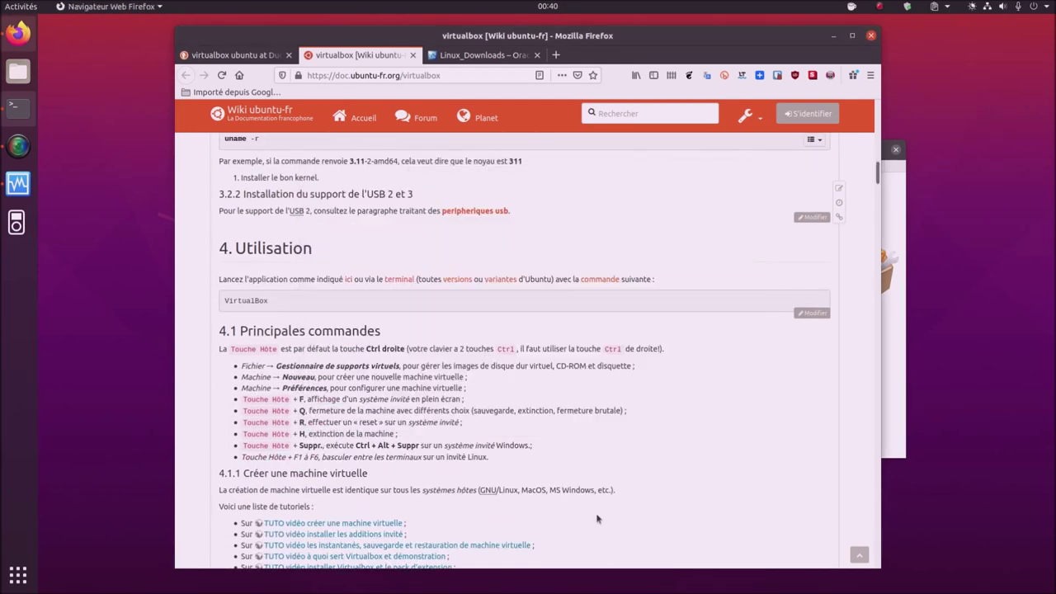
pyautogui.scroll(5, 593, 518)
pyautogui.scroll(-10, 594, 518)
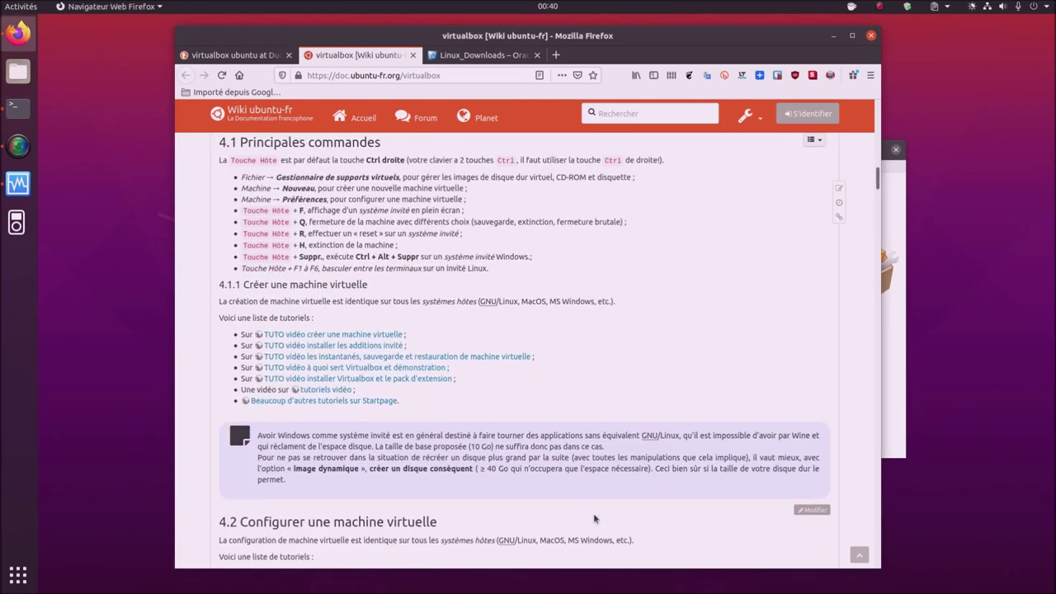
pyautogui.scroll(-5, 593, 518)
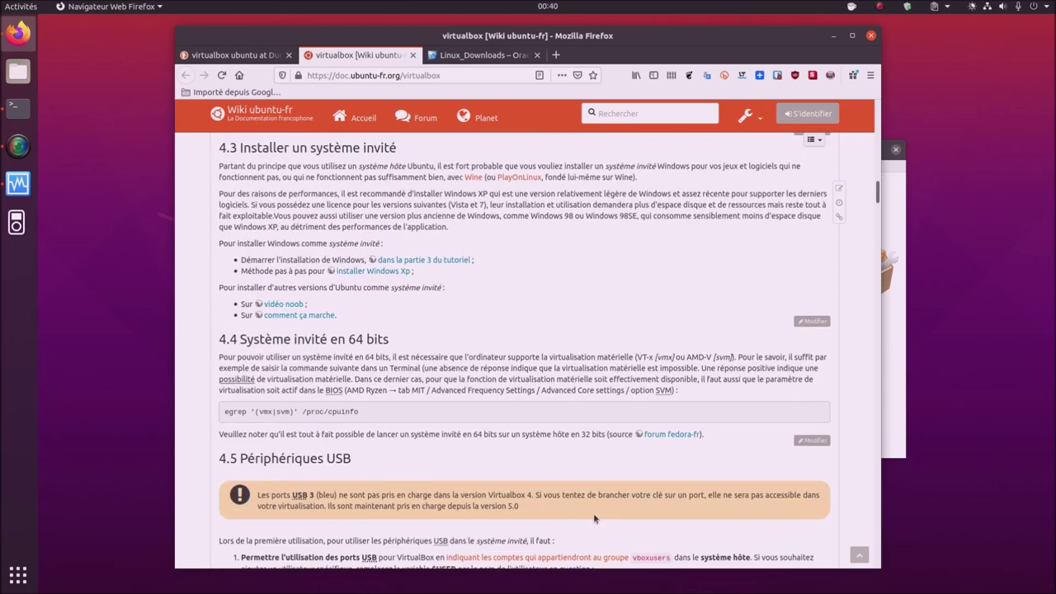
pyautogui.scroll(-6, 594, 518)
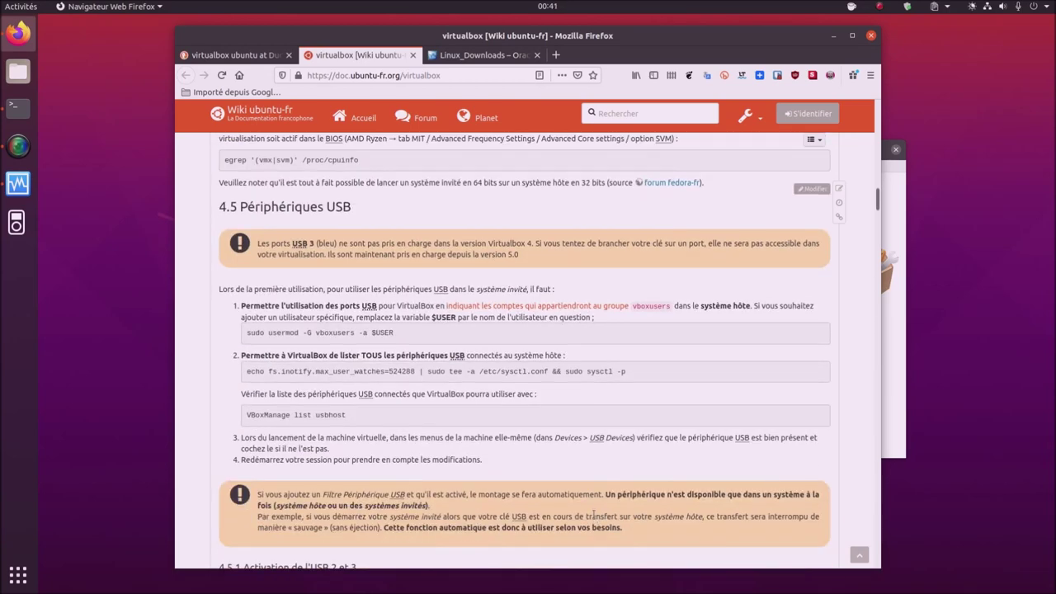
pyautogui.scroll(-8, 593, 517)
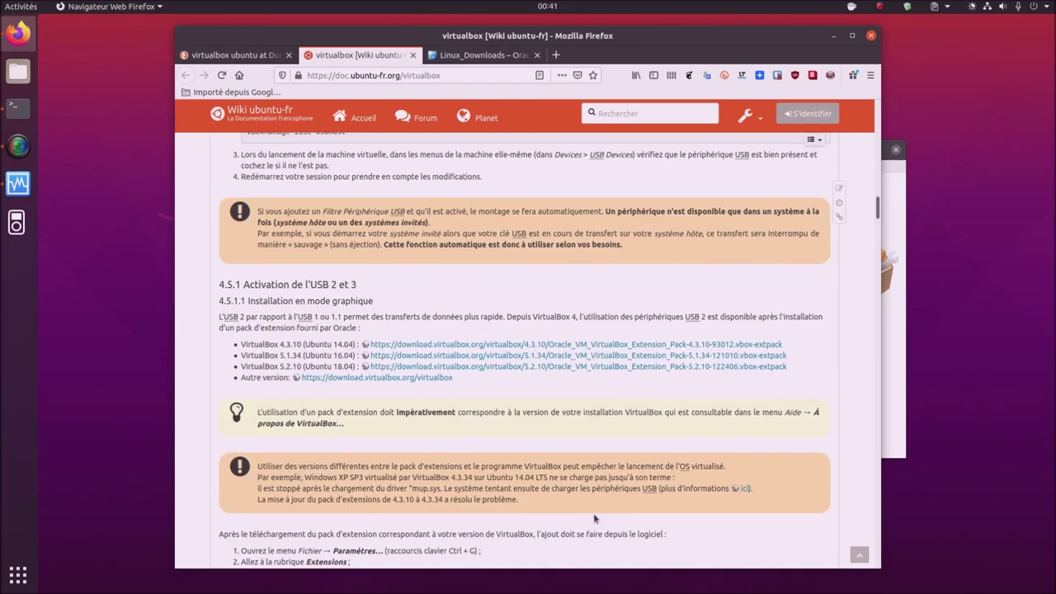
pyautogui.scroll(-2, 593, 513)
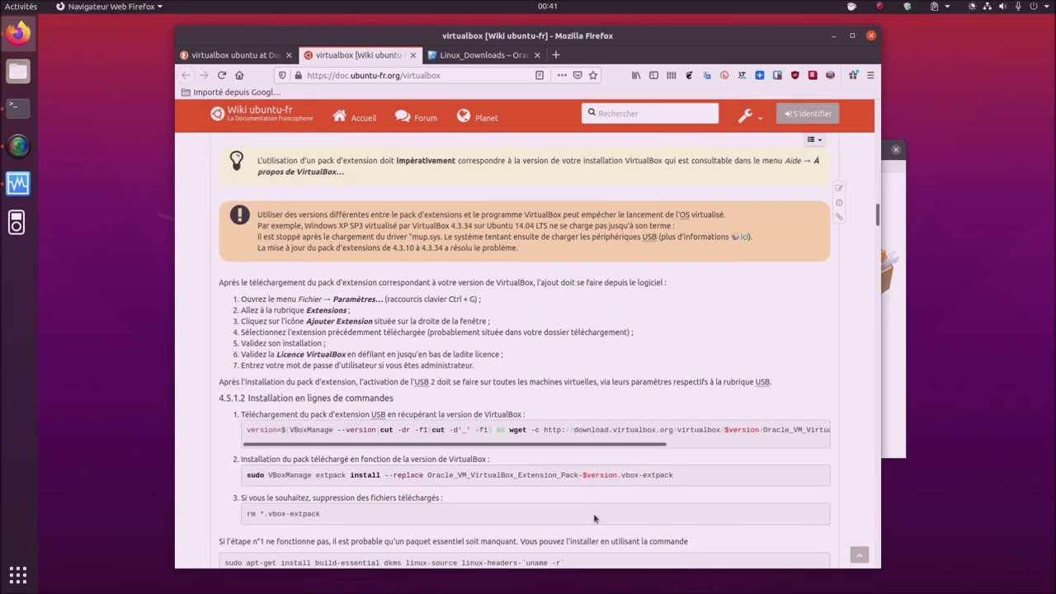
pyautogui.scroll(-2, 594, 518)
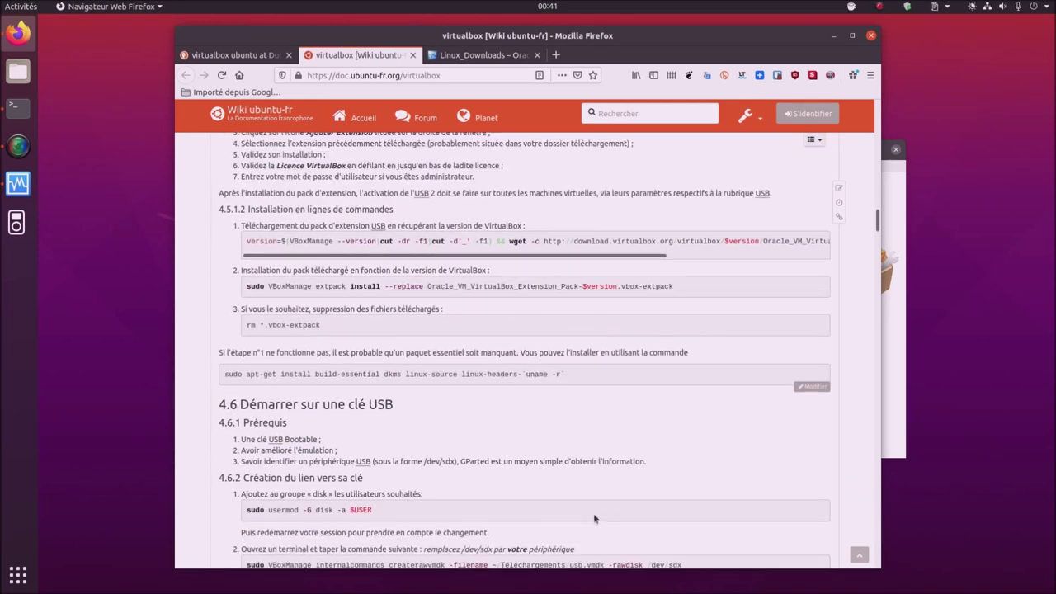
# - Copy the sudo usermod -G disk -a $USER command and return to Terminal
pyautogui.tripleClick(322, 508)
pyautogui.click(322, 509)
pyautogui.tripleClick(321, 509)
pyautogui.rightClick(321, 509)
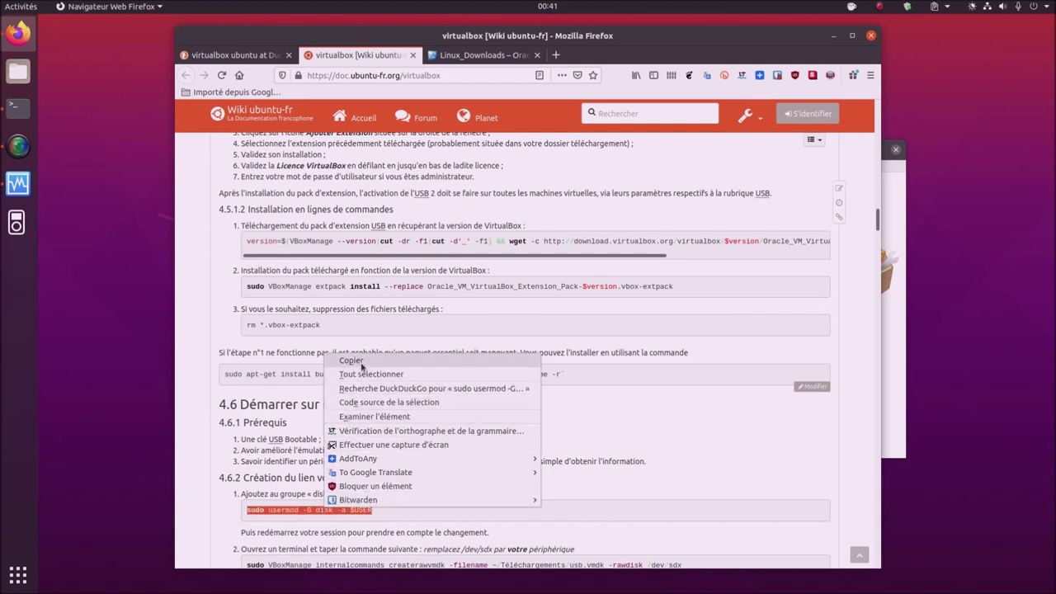
pyautogui.click(351, 360)
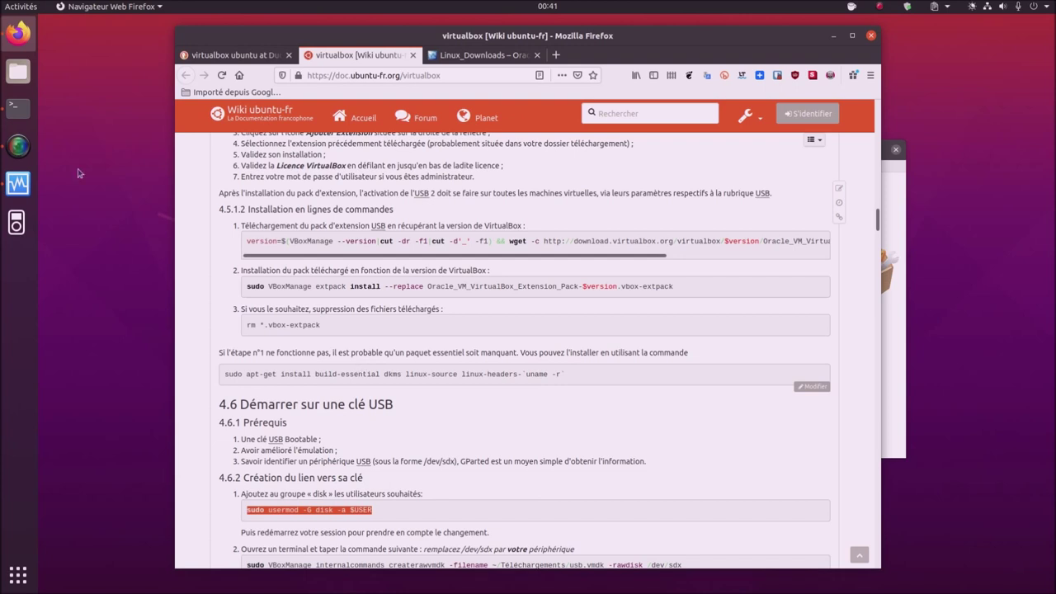
pyautogui.click(18, 105)
# - Paste and run sudo usermod -G disk -a with the username, then close the terminal
pyautogui.rightClick(503, 422)
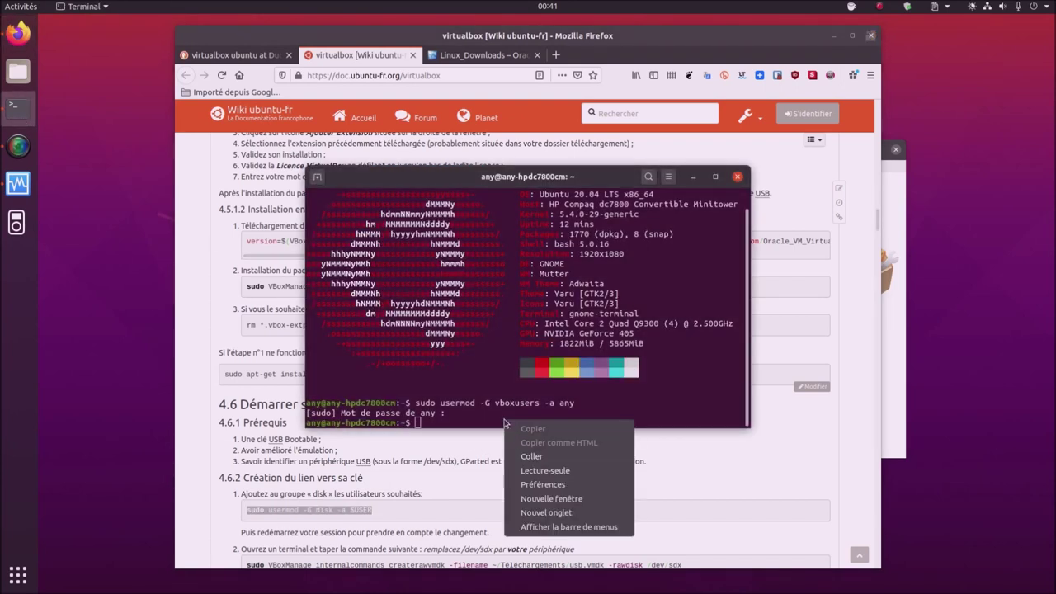
pyautogui.click(529, 453)
pyautogui.press('BackSpace')
pyautogui.press('BackSpace')
pyautogui.press('BackSpace')
pyautogui.press('BackSpace')
pyautogui.press('BackSpace')
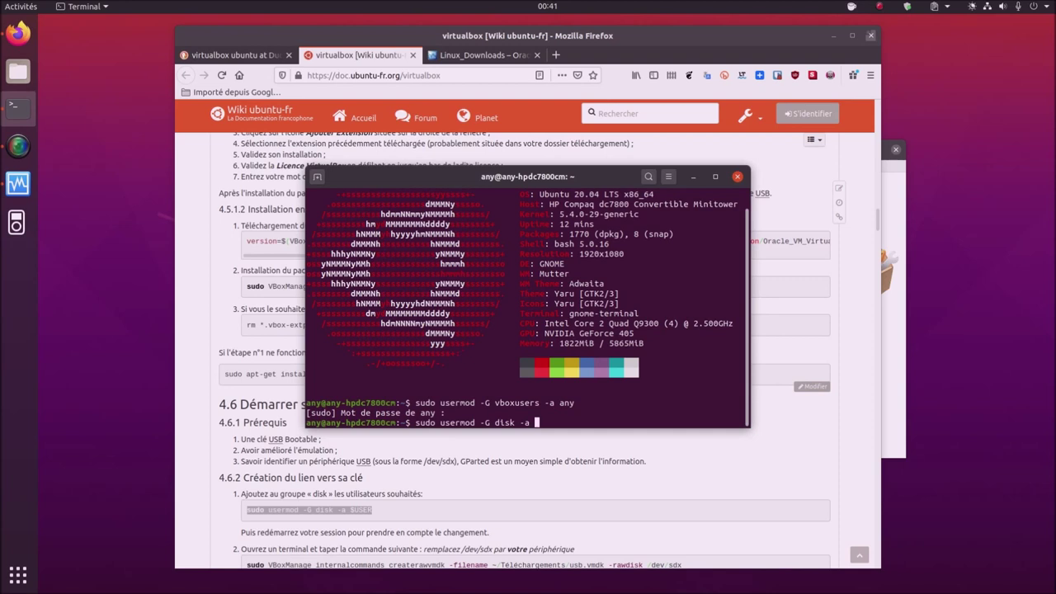
pyautogui.write('any')
pyautogui.press('Return')
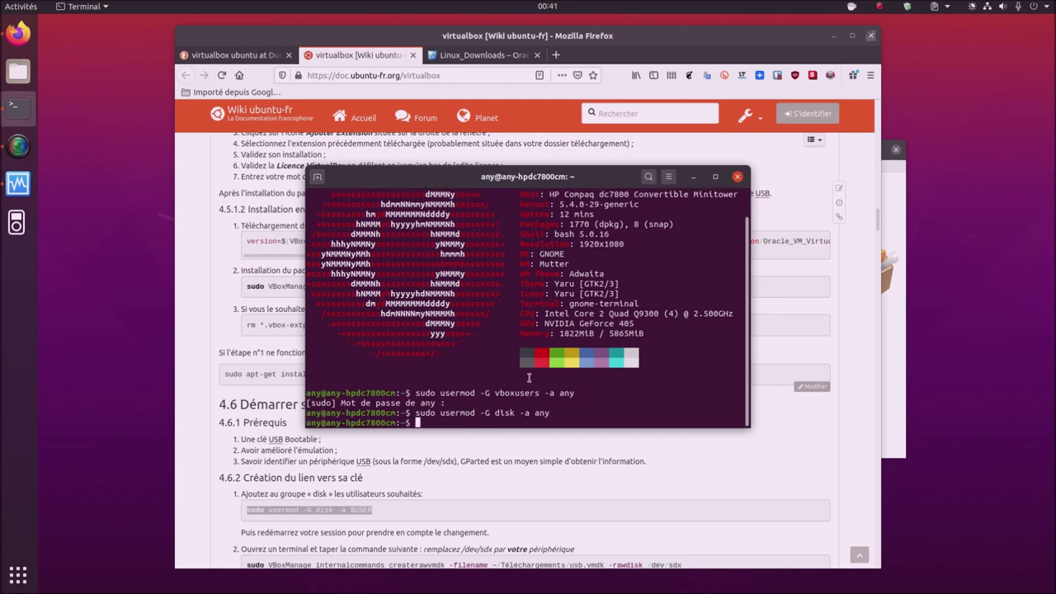
pyautogui.click(738, 177)
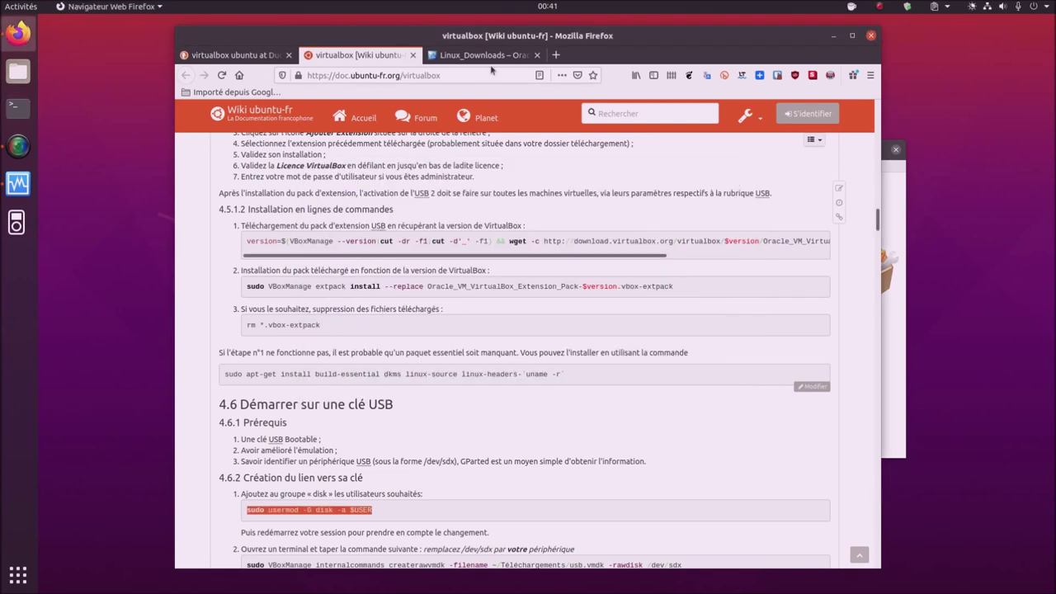
# - Close the Linux_Downloads, VirtualBox wiki and DuckDuckGo search tabs
pyautogui.click(537, 55)
pyautogui.click(413, 55)
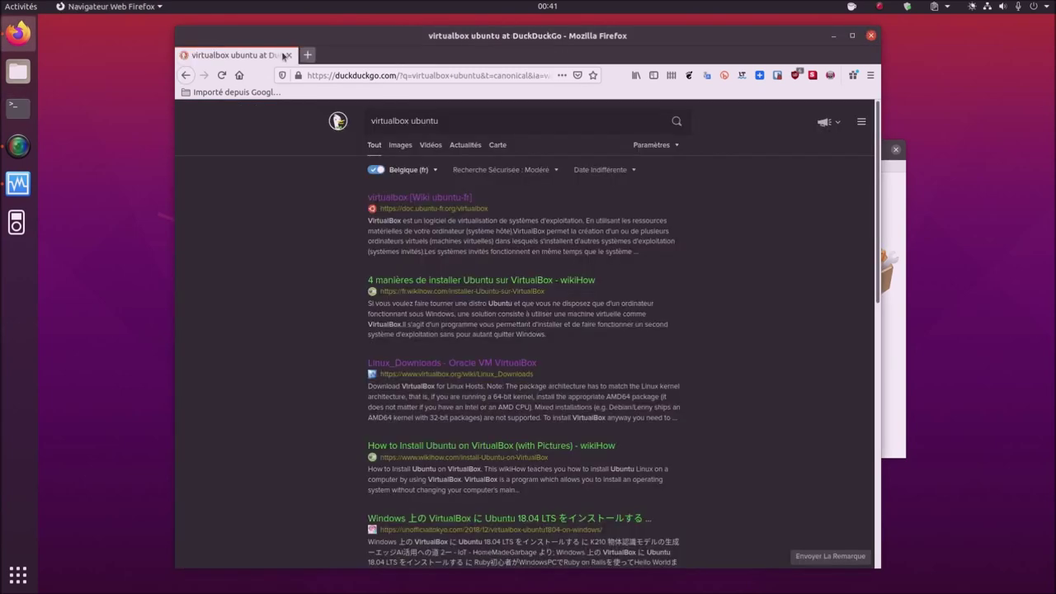
pyautogui.click(287, 55)
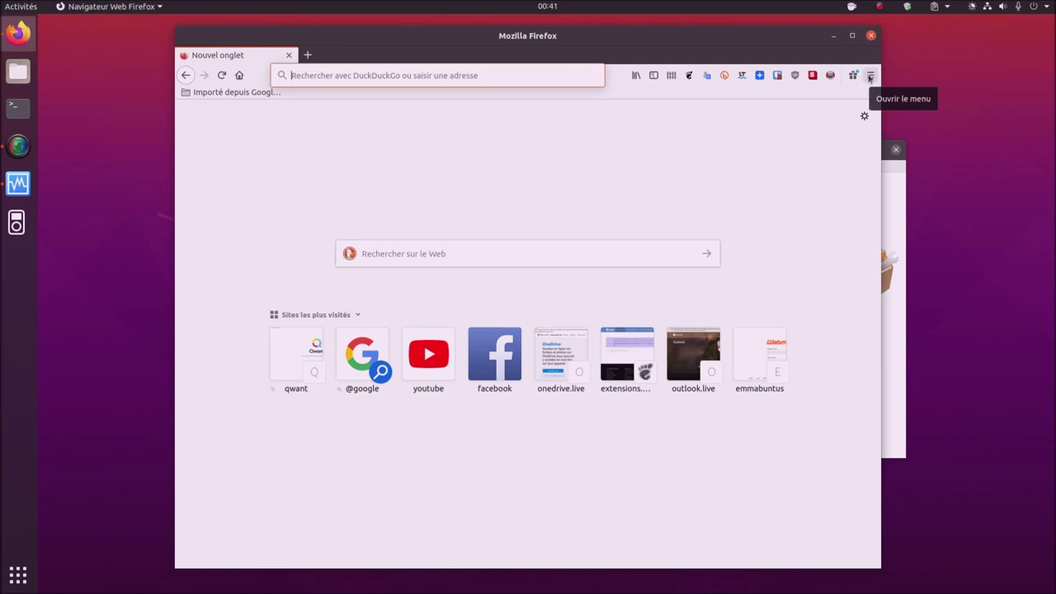
pyautogui.click(869, 76)
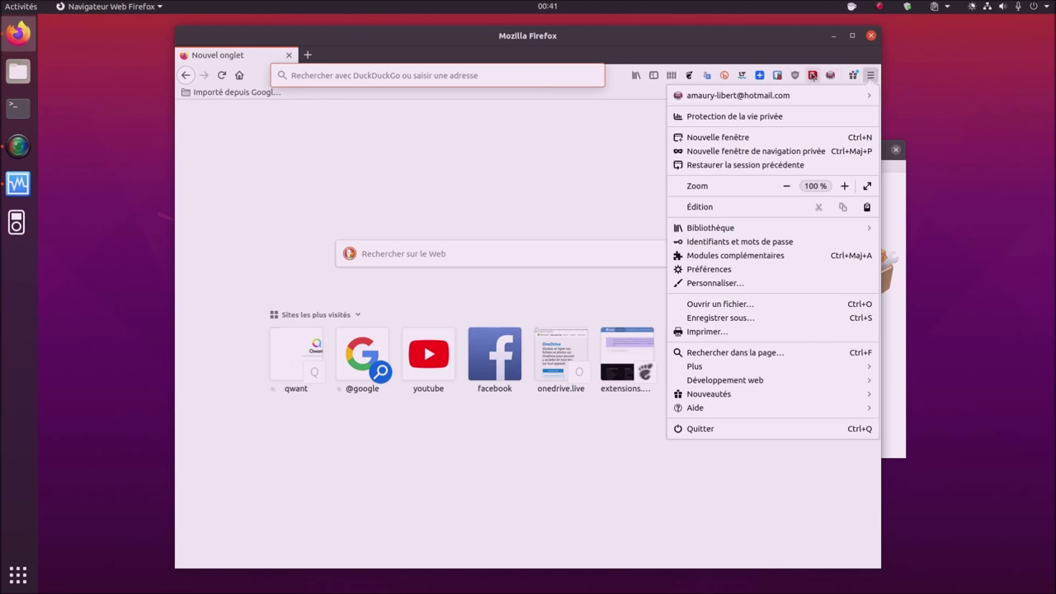
pyautogui.click(813, 75)
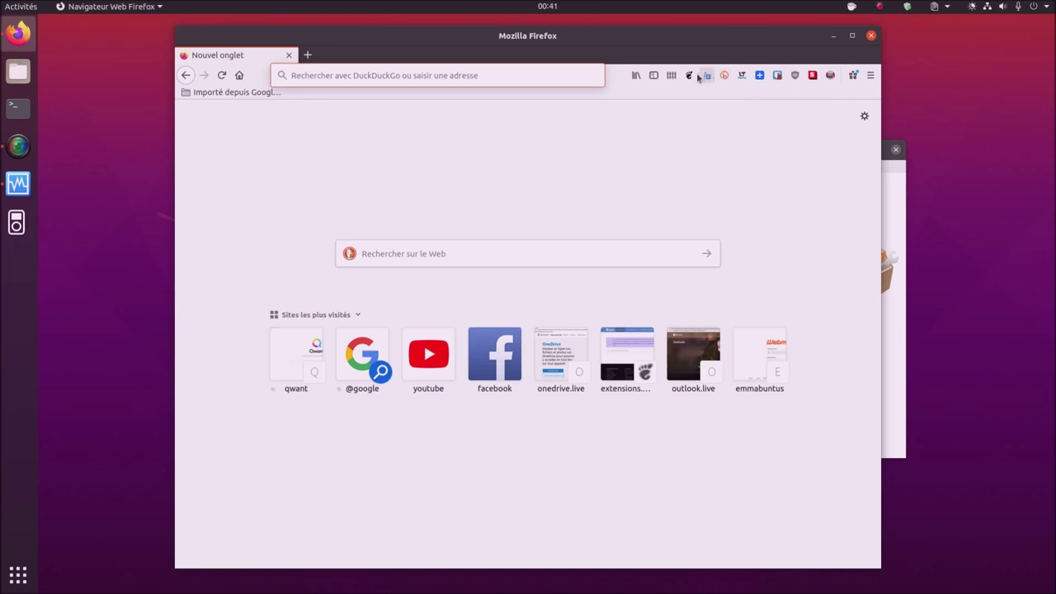
# - Open extensions.gnome.org's installed list showing Caffeine, Ubuntu Dock and User Themes
pyautogui.click(690, 76)
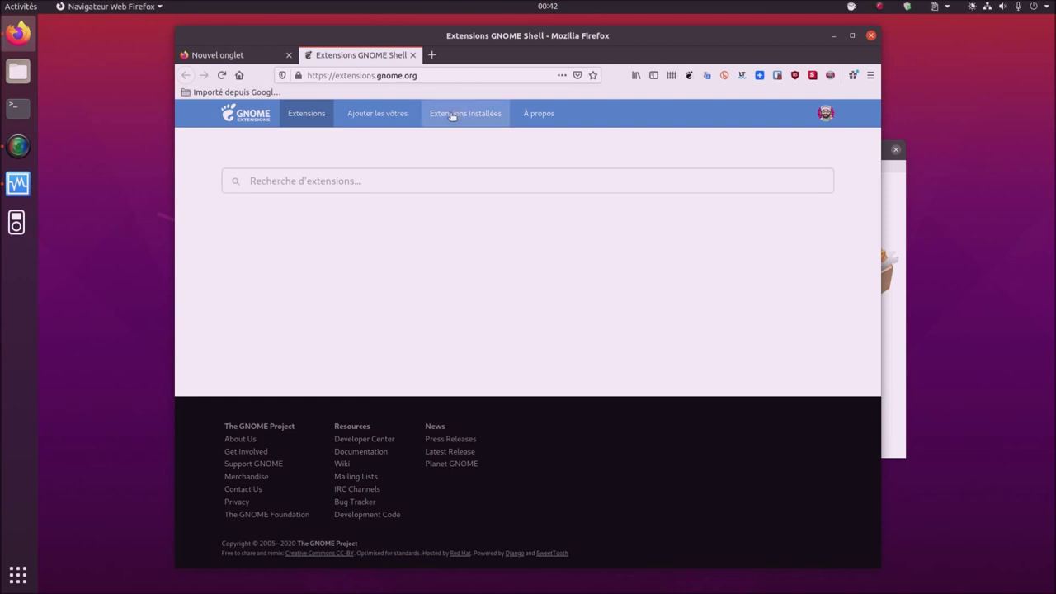
pyautogui.click(452, 116)
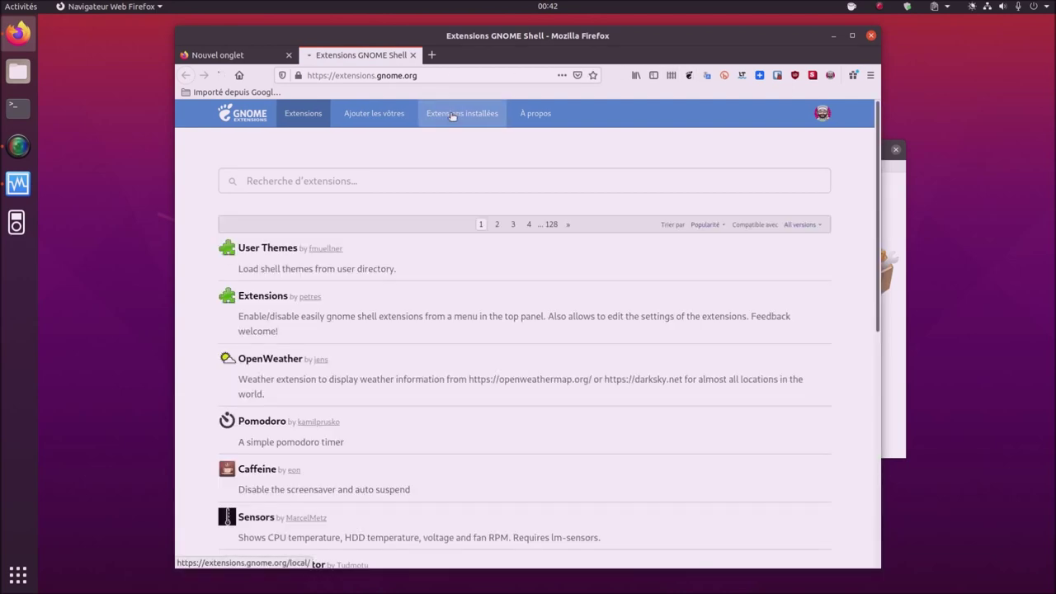
pyautogui.click(23, 112)
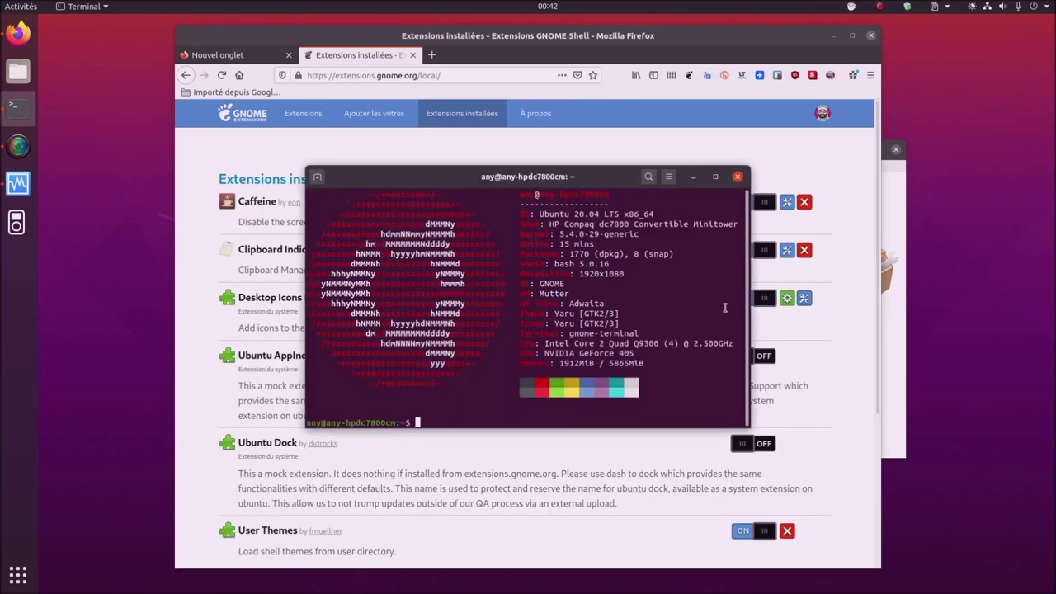
# - Type 'sudo apt install chrome-gnome-shell' and then erase it without running it
pyautogui.write('sudo apt install chrome-gnome-shell')
pyautogui.press('BackSpace')
pyautogui.press('BackSpace')
pyautogui.press('BackSpace')
pyautogui.press('BackSpace')
pyautogui.press('BackSpace')
pyautogui.press('BackSpace')
pyautogui.press('BackSpace')
pyautogui.press('BackSpace')
pyautogui.press('BackSpace')
pyautogui.press('BackSpace')
pyautogui.press('BackSpace')
pyautogui.press('BackSpace')
pyautogui.press('BackSpace')
pyautogui.press('BackSpace')
pyautogui.press('BackSpace')
pyautogui.press('BackSpace')
pyautogui.press('BackSpace')
pyautogui.press('BackSpace')
pyautogui.press('BackSpace')
pyautogui.press('BackSpace')
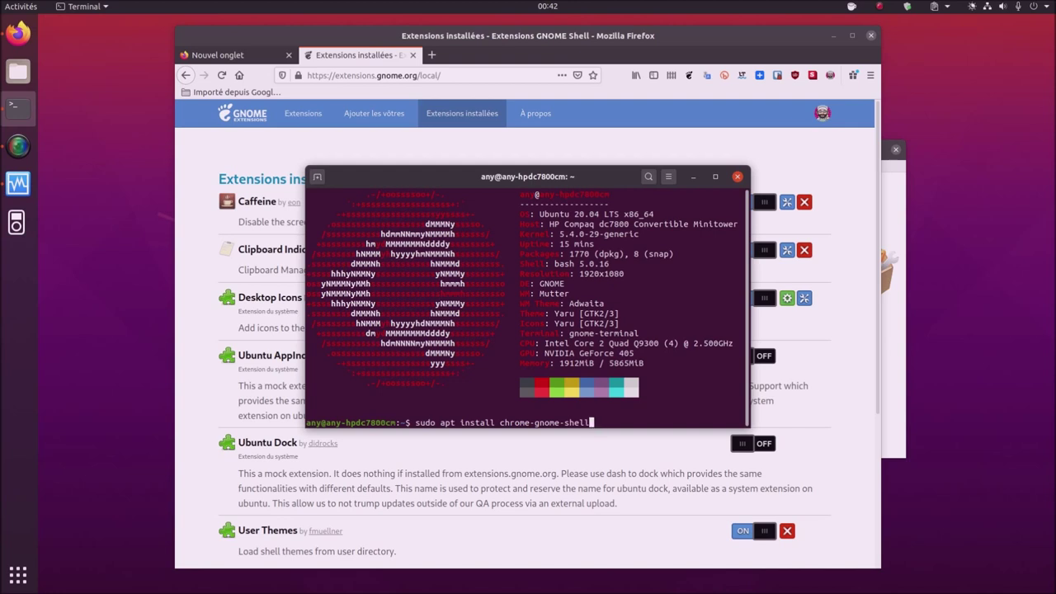
pyautogui.press('BackSpace')
pyautogui.press('BackSpace')
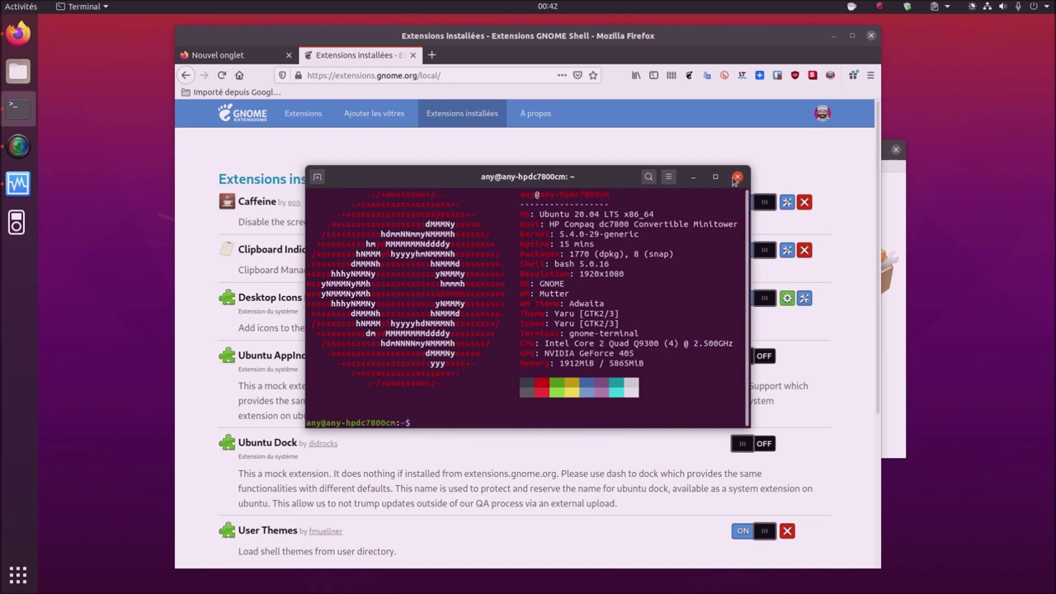
# - Close the terminal, the installed-extensions tab and the Firefox window
pyautogui.click(736, 177)
pyautogui.click(413, 56)
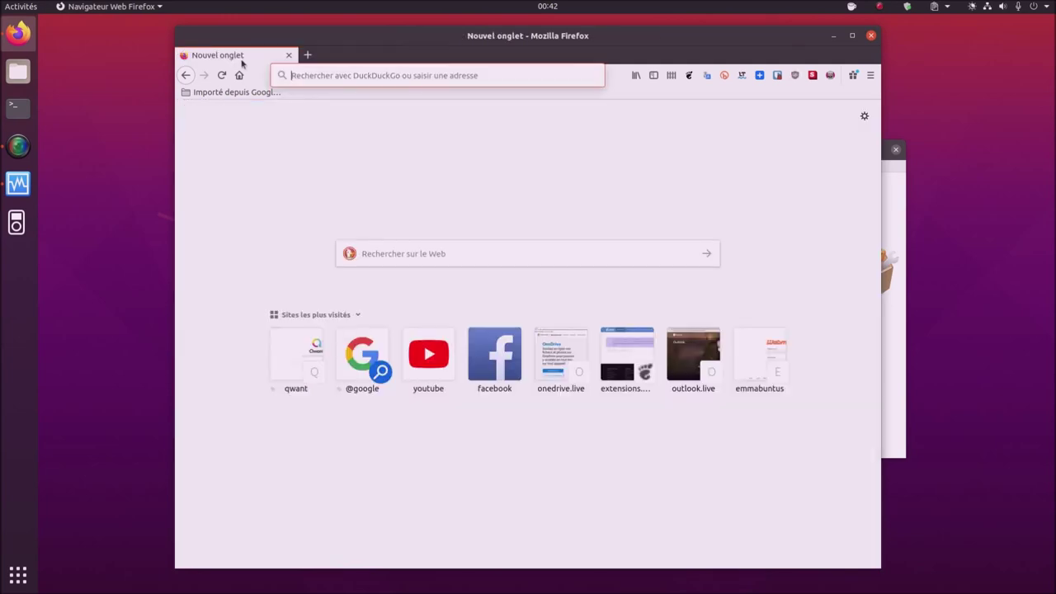
pyautogui.click(870, 36)
# - Close VirtualBox Manager, review Settings' Online Accounts (Ubuntu SSO, Google, Facebook, Microsoft), then close Settings
pyautogui.click(895, 149)
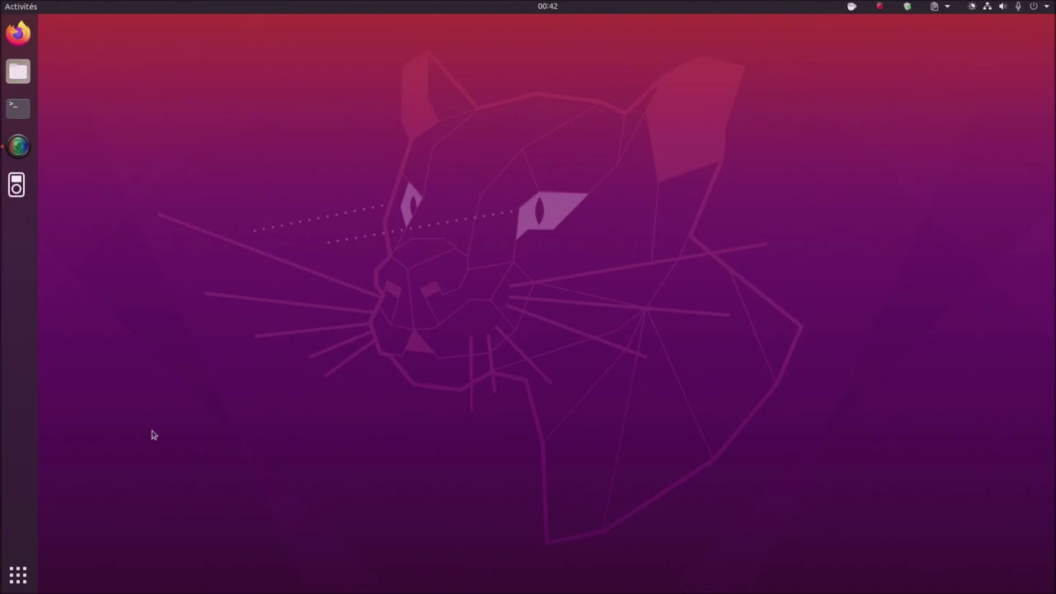
pyautogui.click(25, 573)
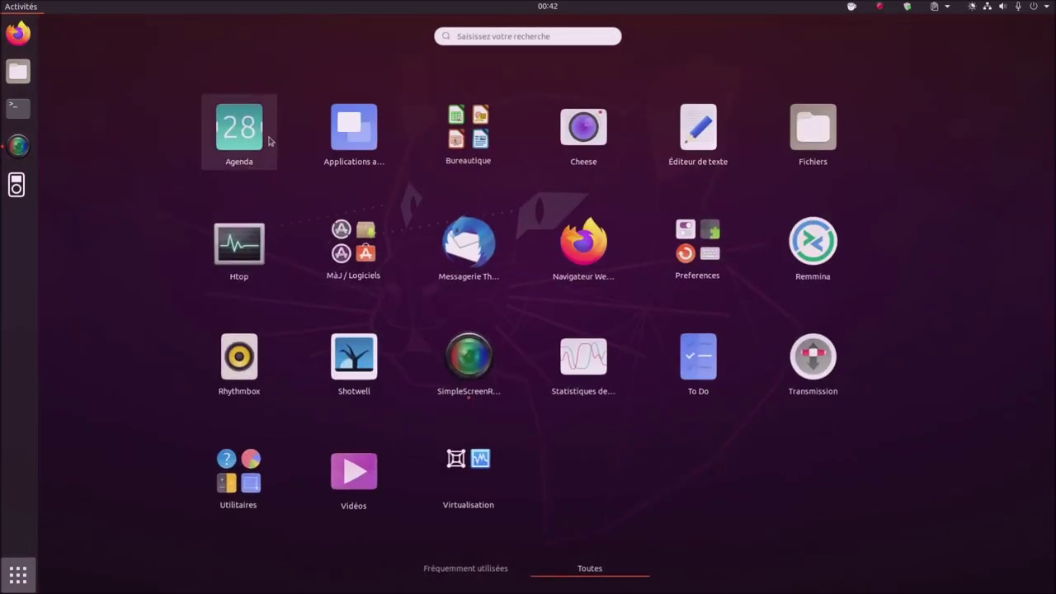
pyautogui.click(1045, 9)
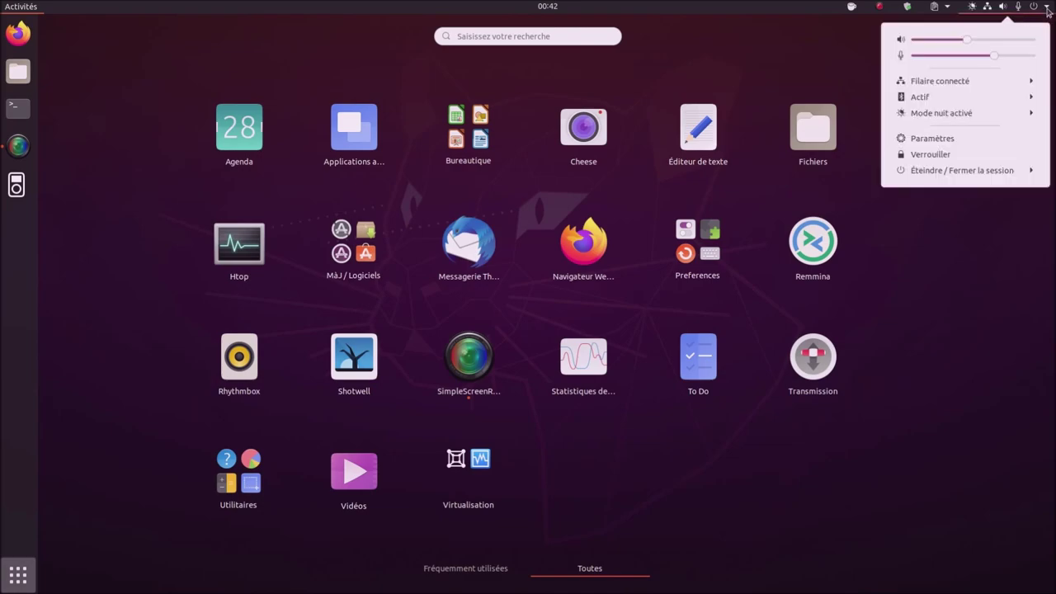
pyautogui.click(952, 140)
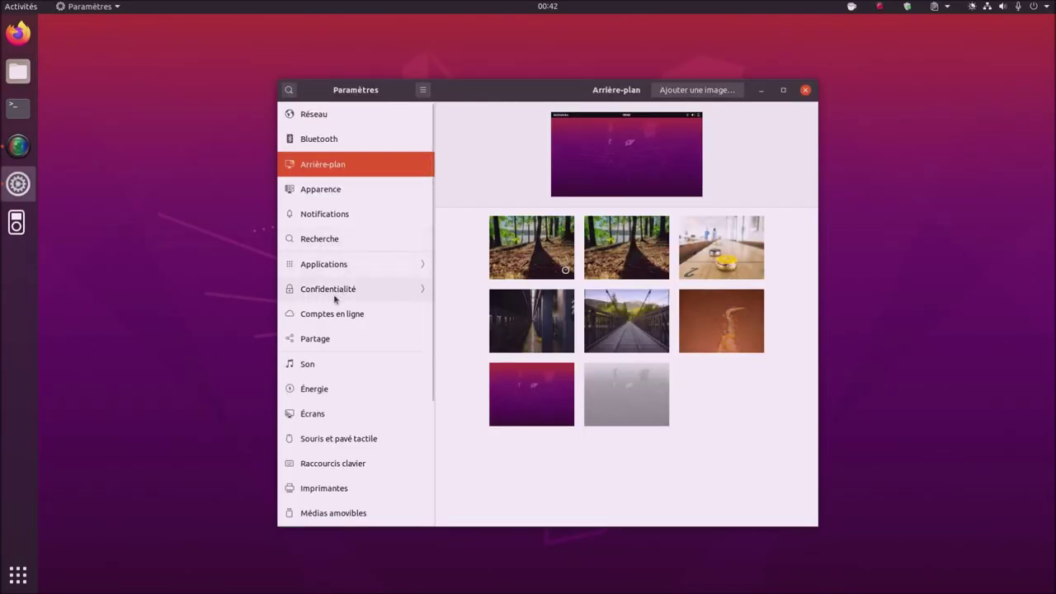
pyautogui.click(335, 316)
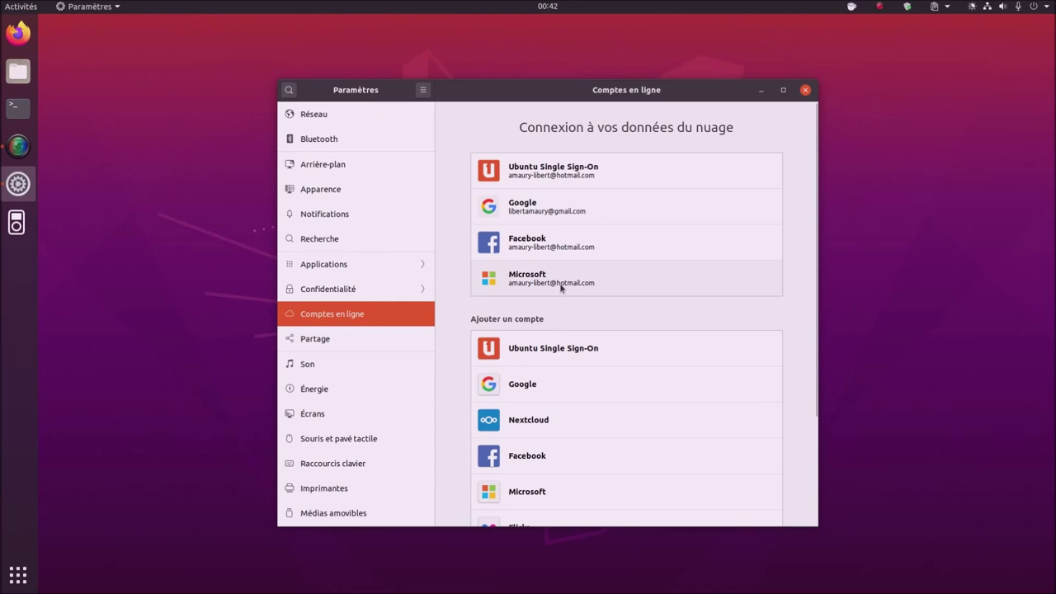
pyautogui.click(804, 91)
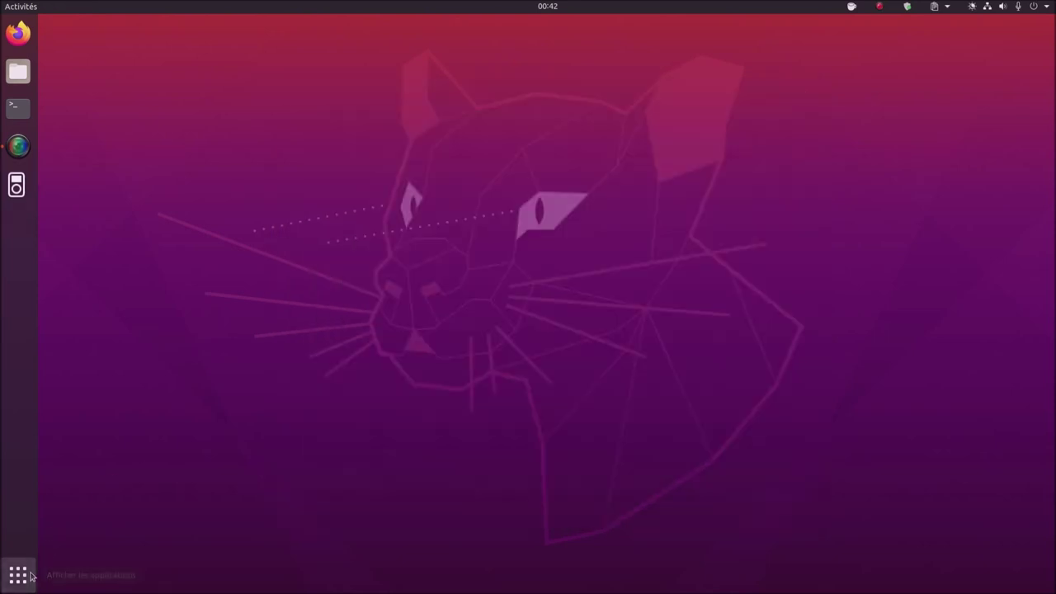
pyautogui.click(20, 575)
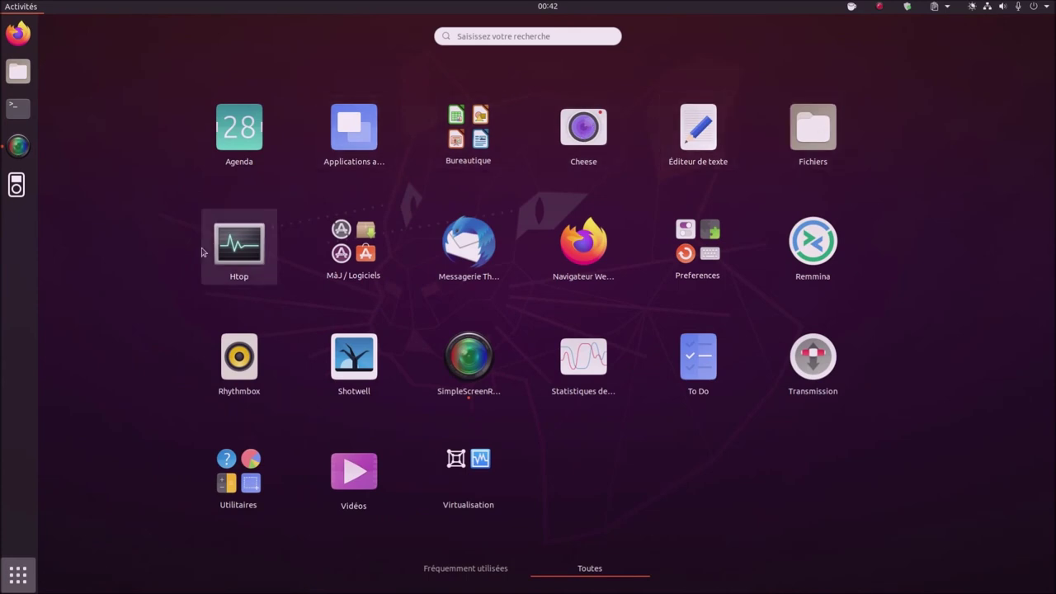
# - Launch Htop from the application grid and open a new terminal window
pyautogui.click(245, 251)
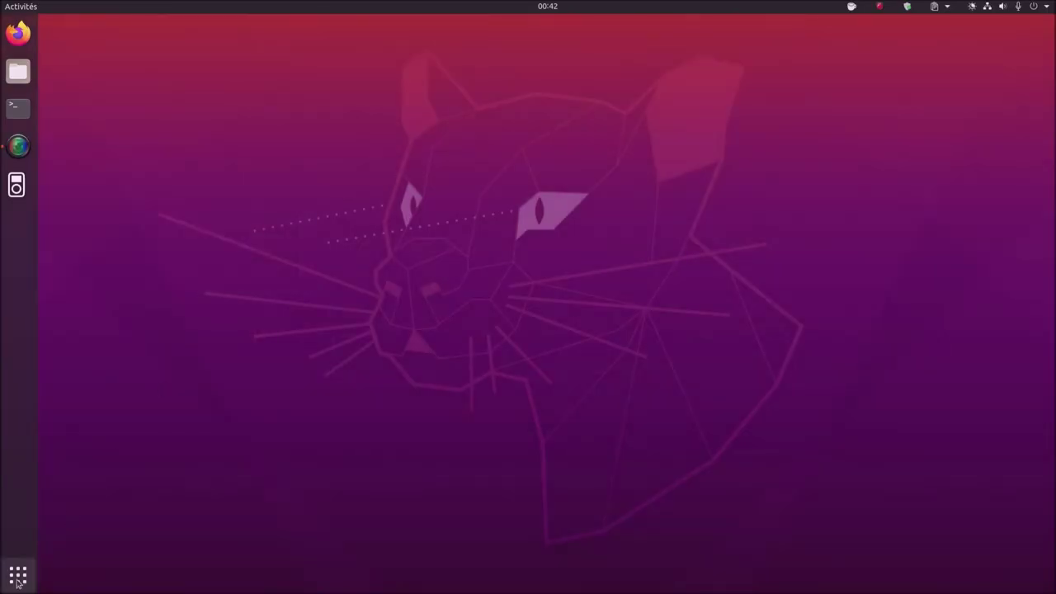
pyautogui.rightClick(20, 108)
pyautogui.click(89, 87)
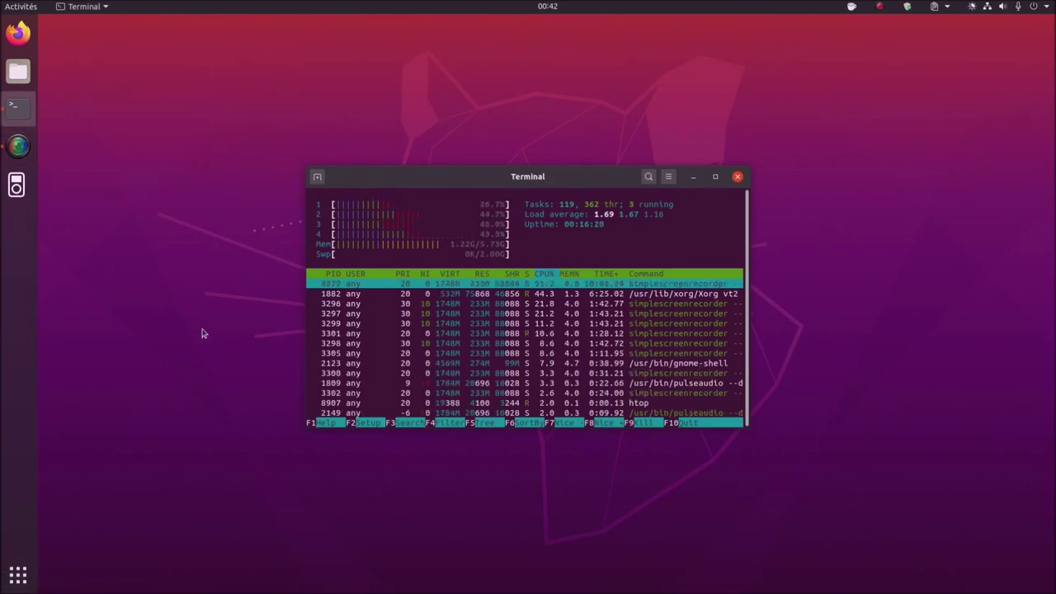
# - Run nmon, quit it, then run neofetch and htop in the terminal
pyautogui.write('nmo')
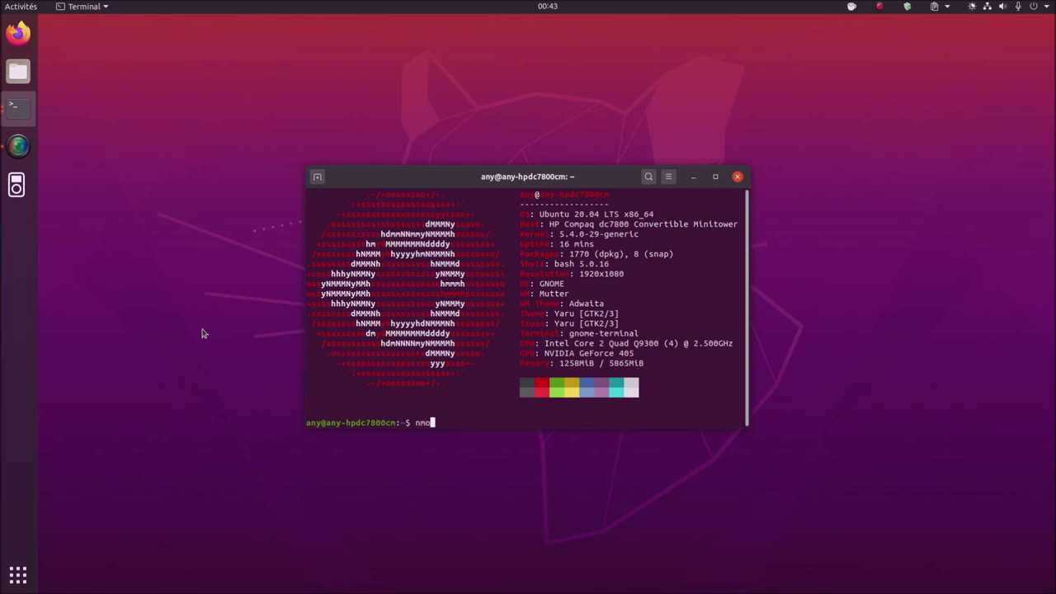
pyautogui.write('n')
pyautogui.press('Return')
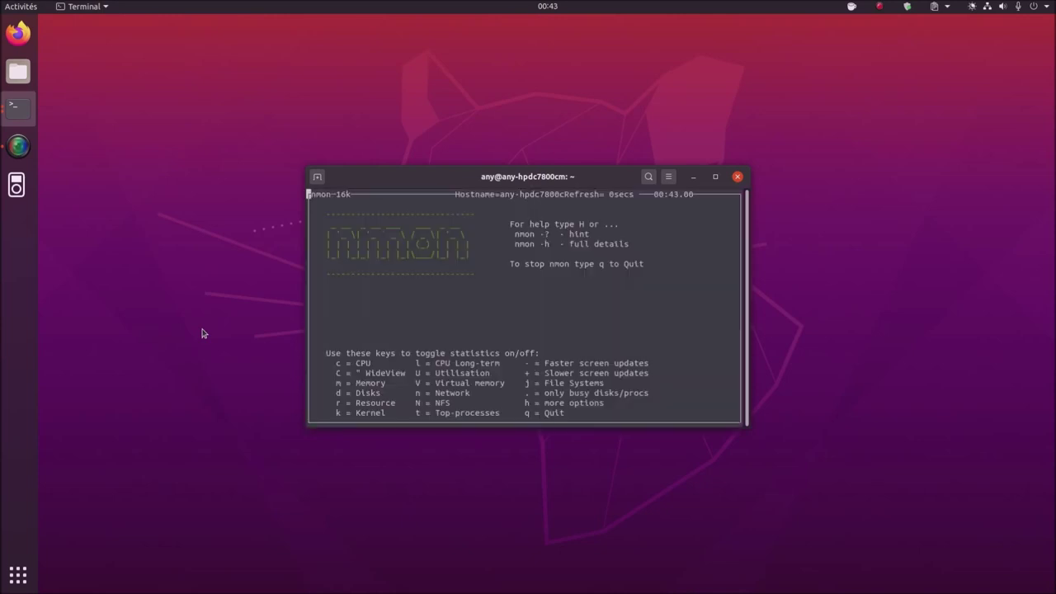
pyautogui.write('q')
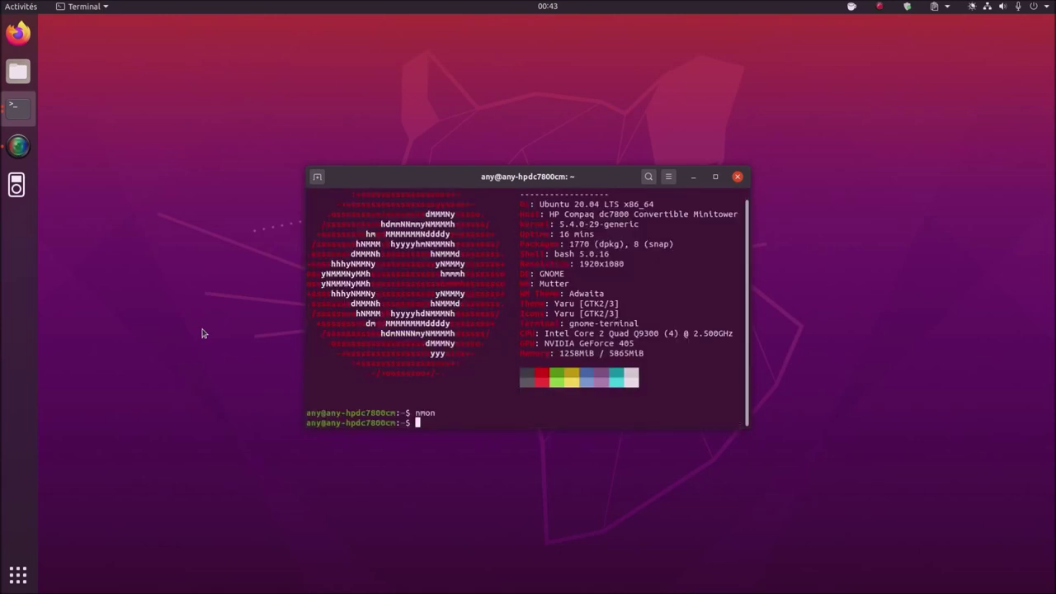
pyautogui.write('neofetch')
pyautogui.press('Return')
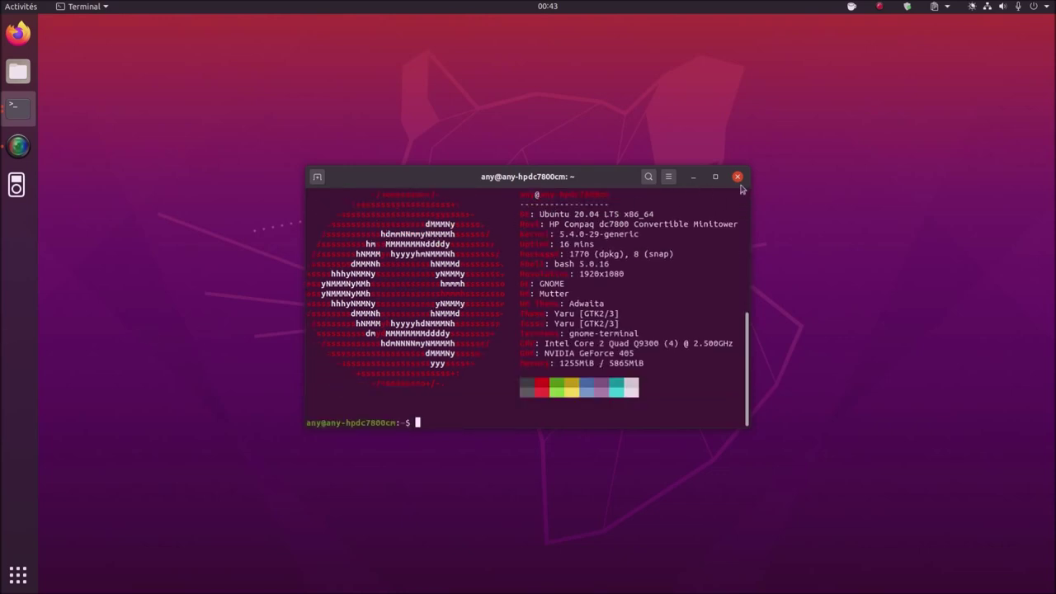
pyautogui.write('htop')
pyautogui.press('Return')
pyautogui.click(18, 575)
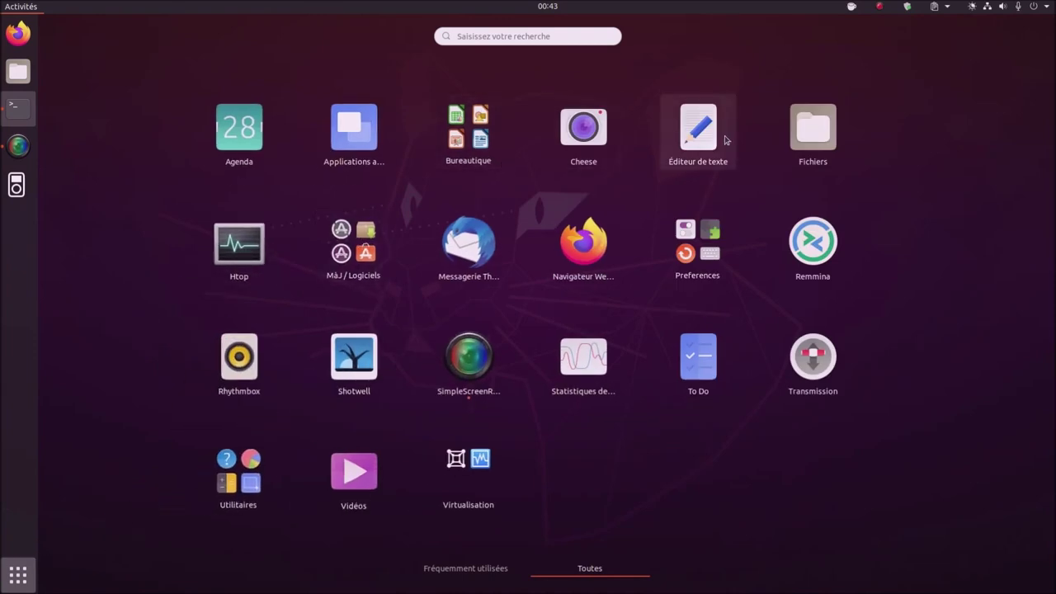
pyautogui.click(584, 132)
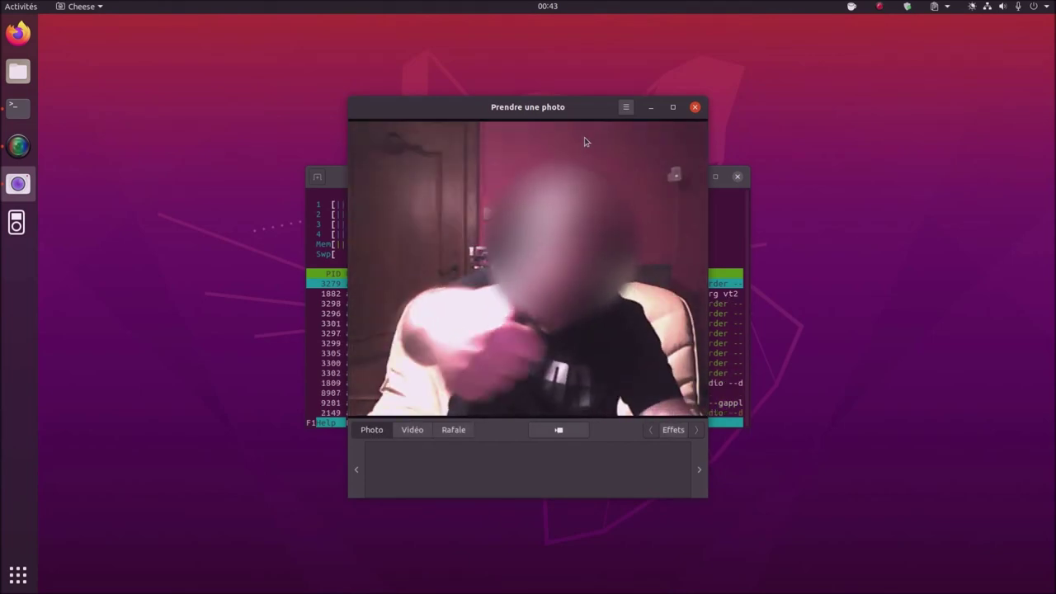
pyautogui.click(694, 107)
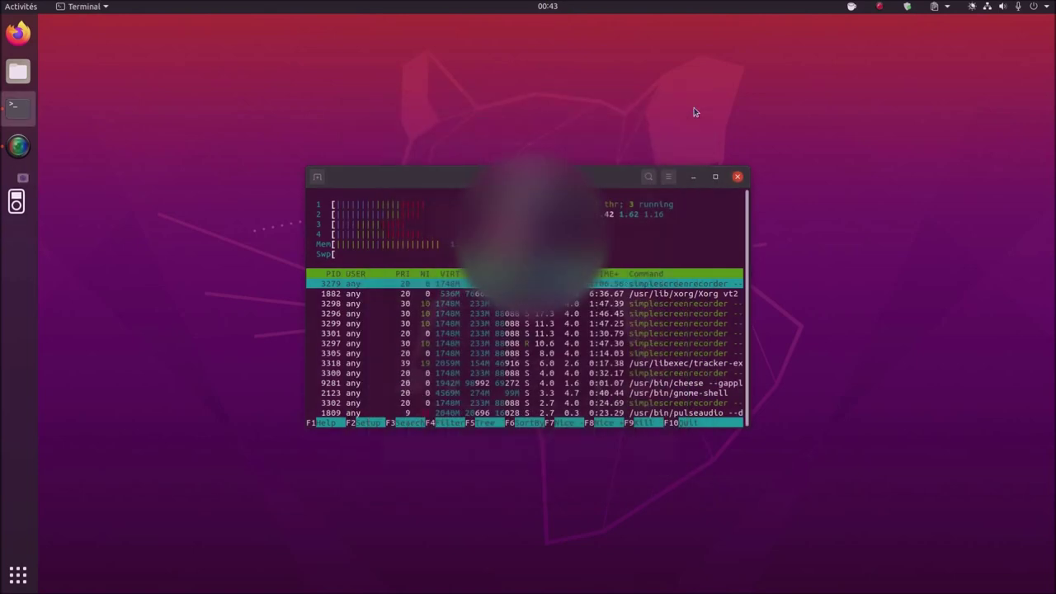
pyautogui.click(18, 575)
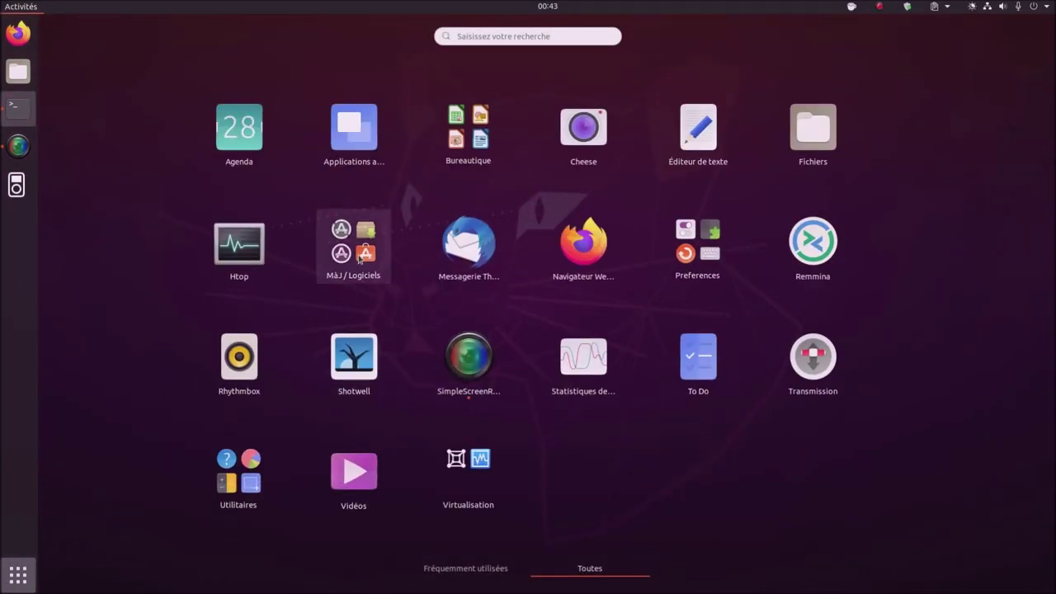
pyautogui.click(697, 269)
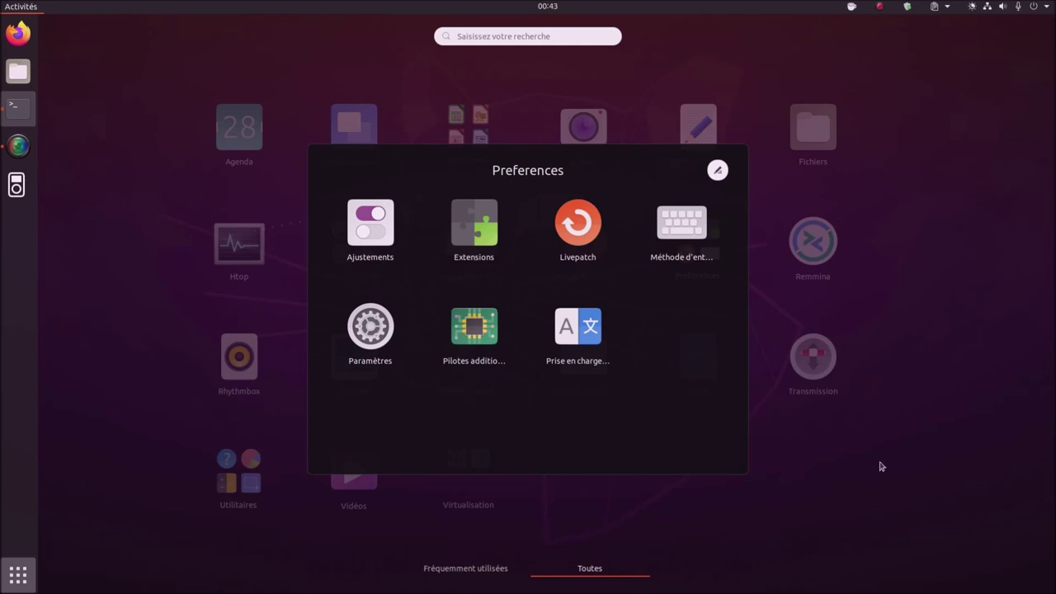
pyautogui.click(475, 330)
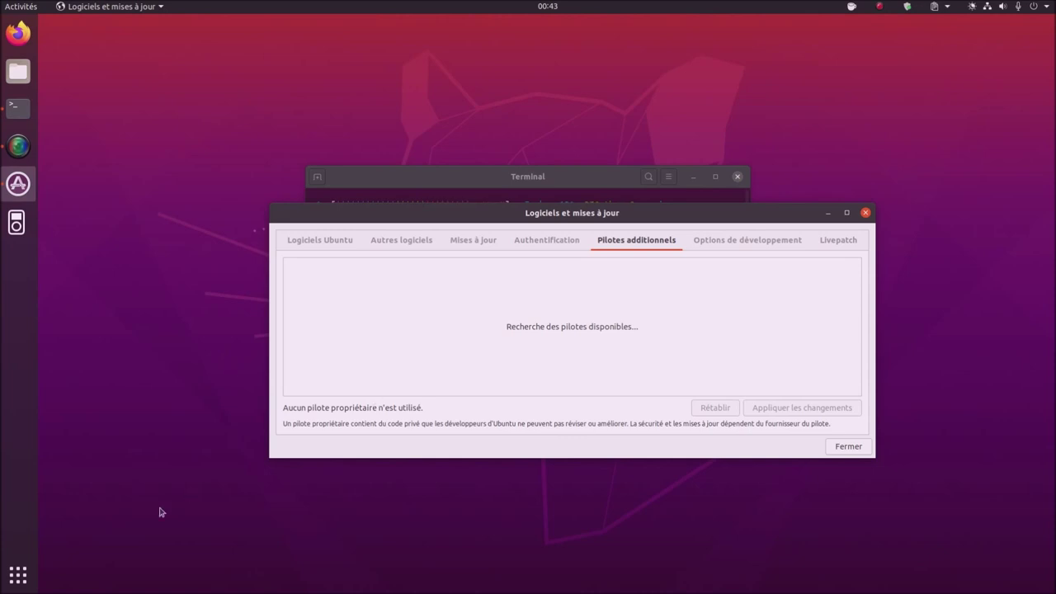
pyautogui.click(18, 575)
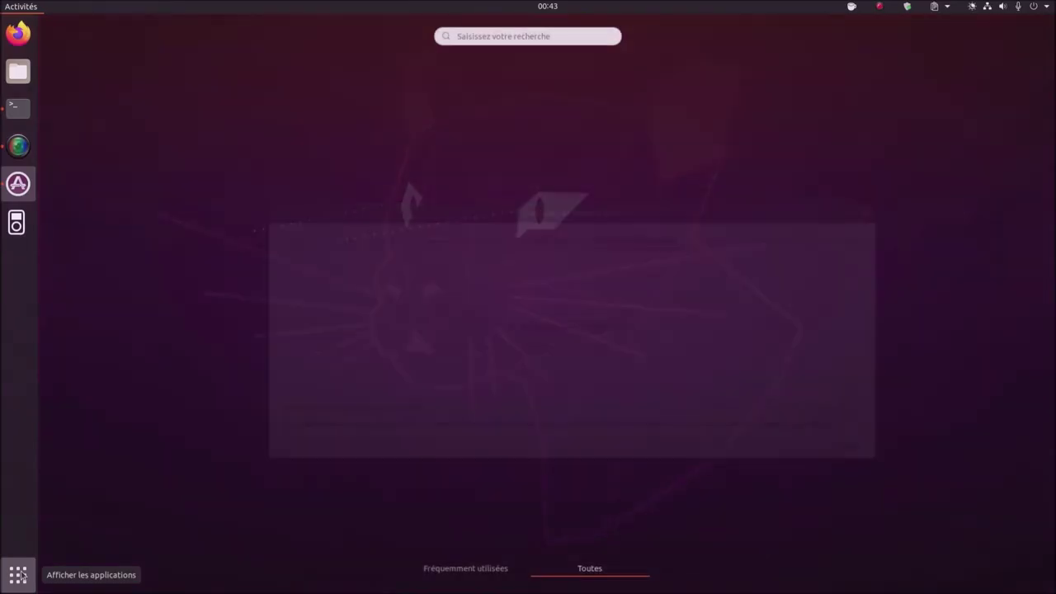
pyautogui.click(693, 279)
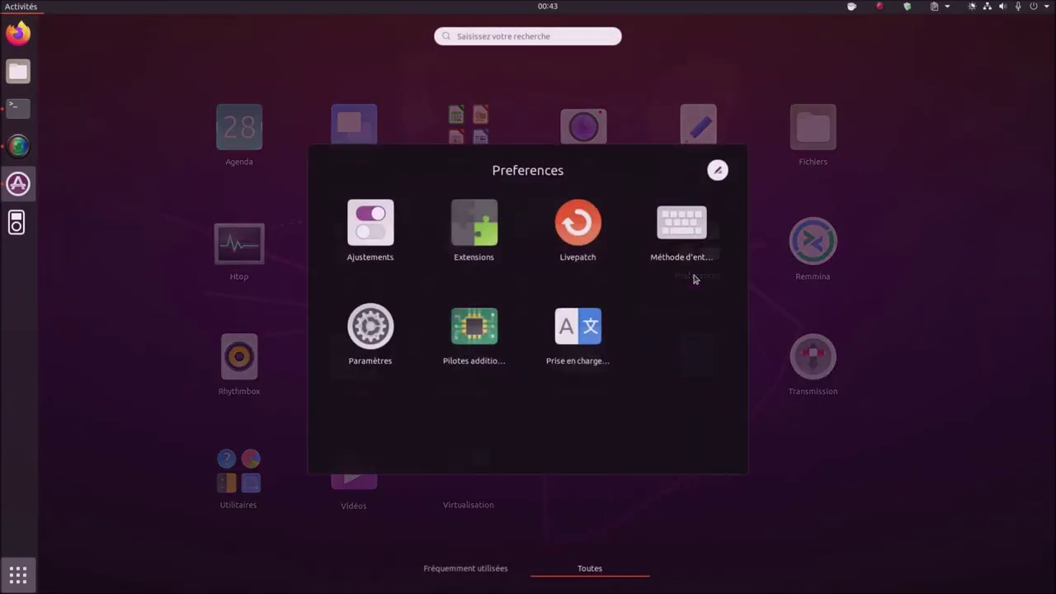
pyautogui.click(577, 332)
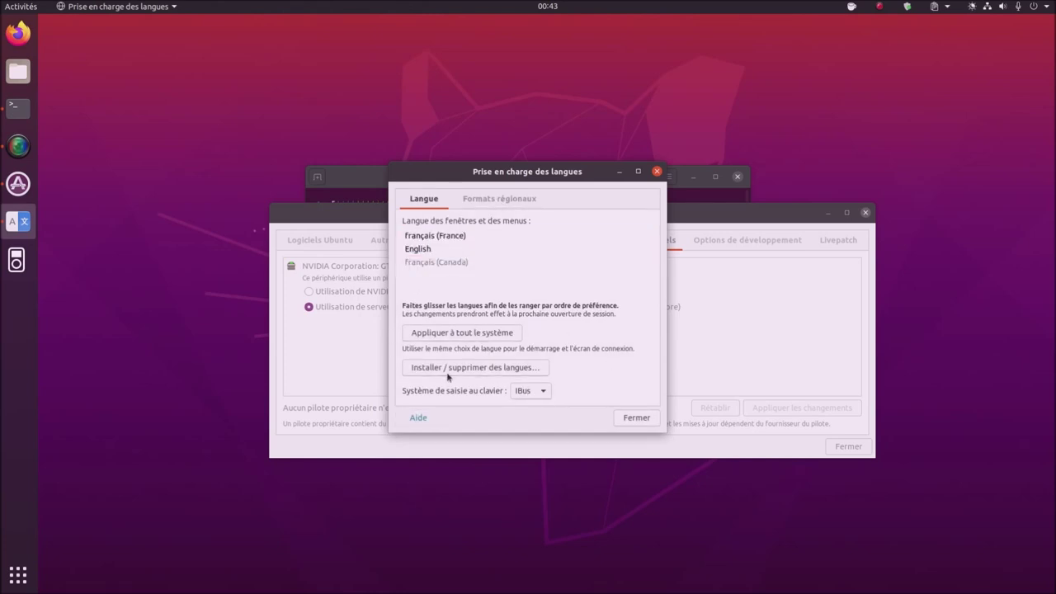
pyautogui.click(458, 370)
pyautogui.scroll(-10, 595, 295)
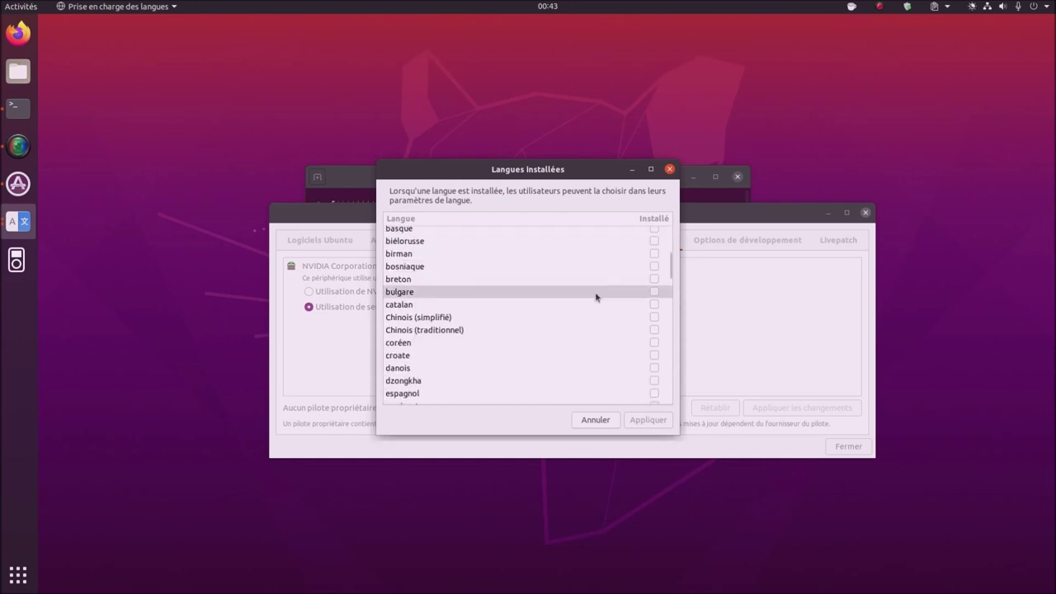
pyautogui.scroll(-15, 595, 296)
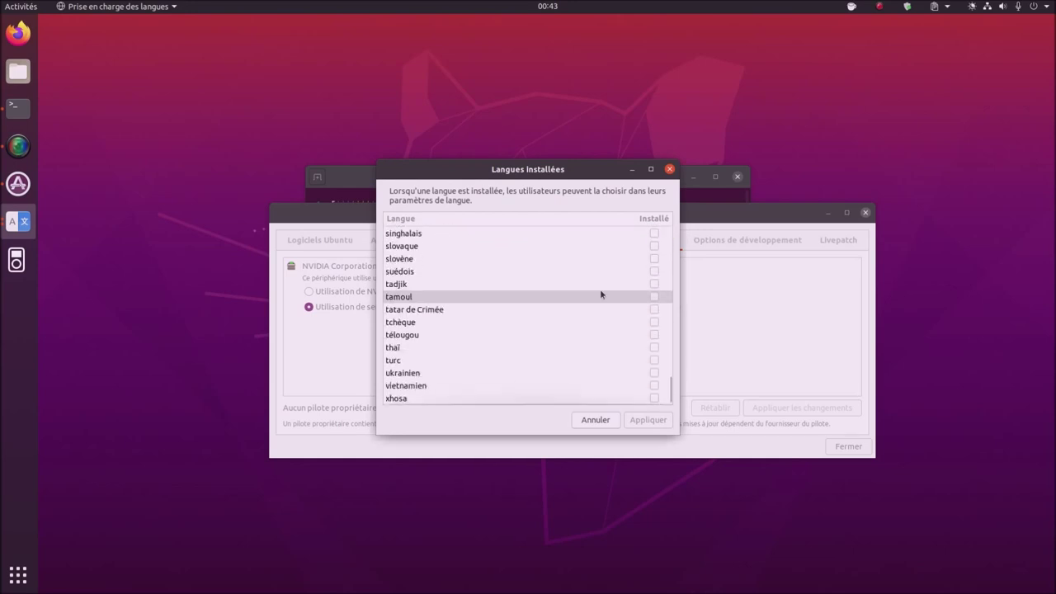
pyautogui.click(602, 420)
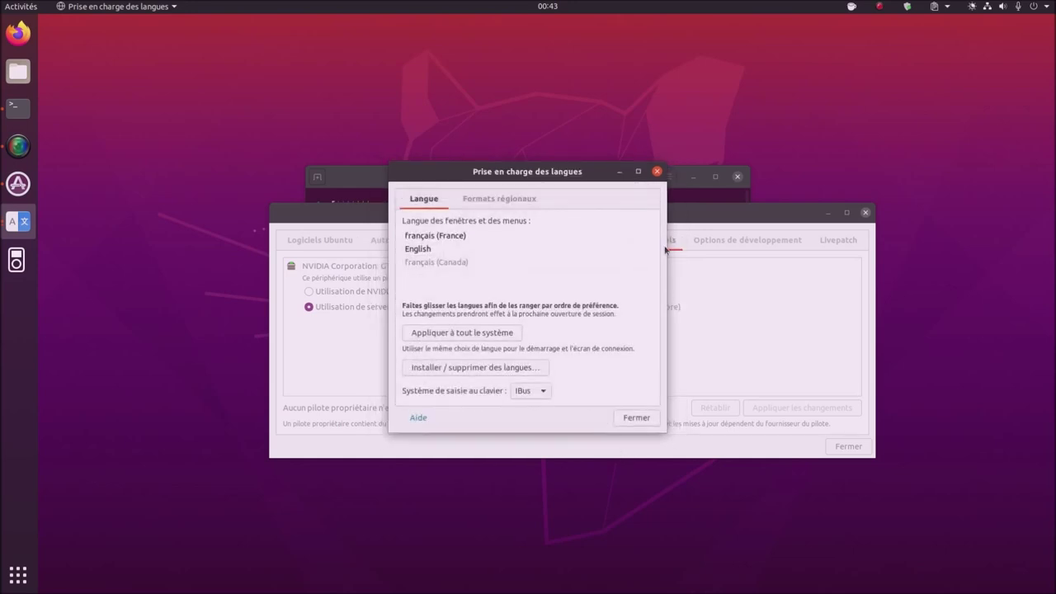
pyautogui.click(657, 172)
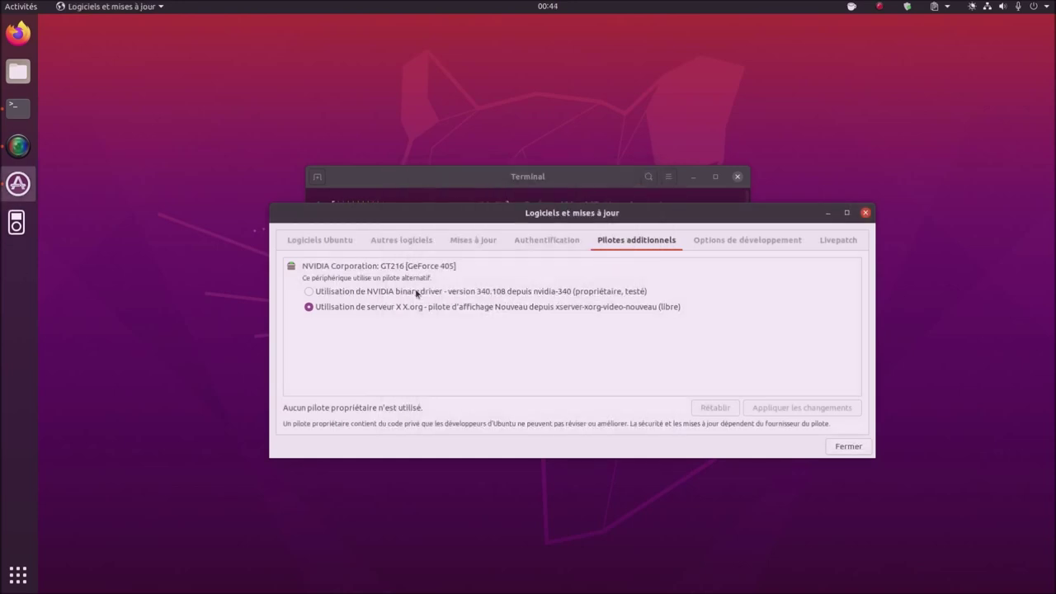
pyautogui.click(866, 214)
pyautogui.click(20, 577)
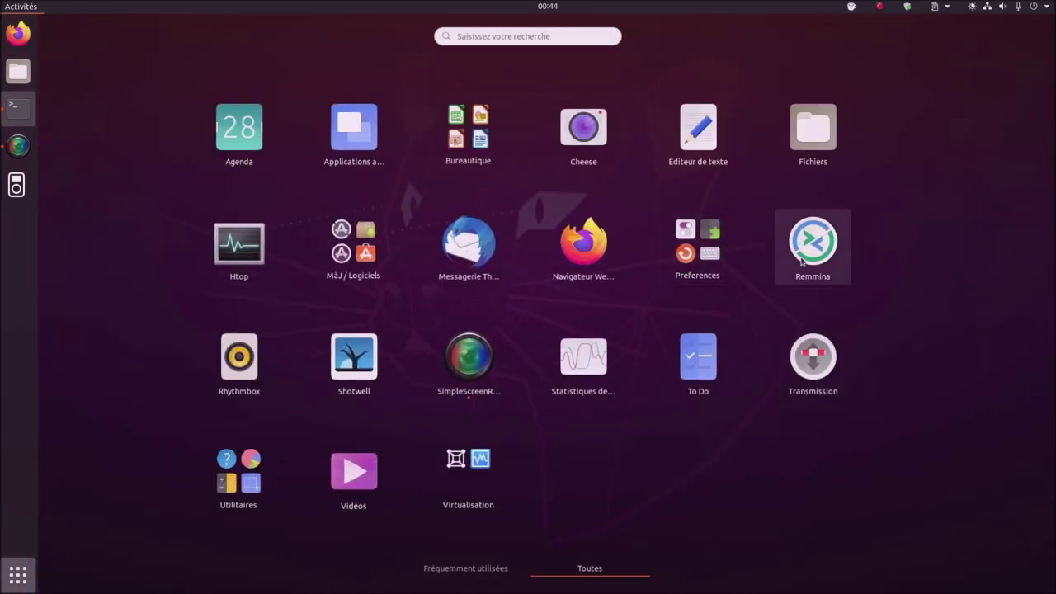
# - Launch Remmina, dismiss the What's new notes, and keep RDP as the connection protocol
pyautogui.click(801, 261)
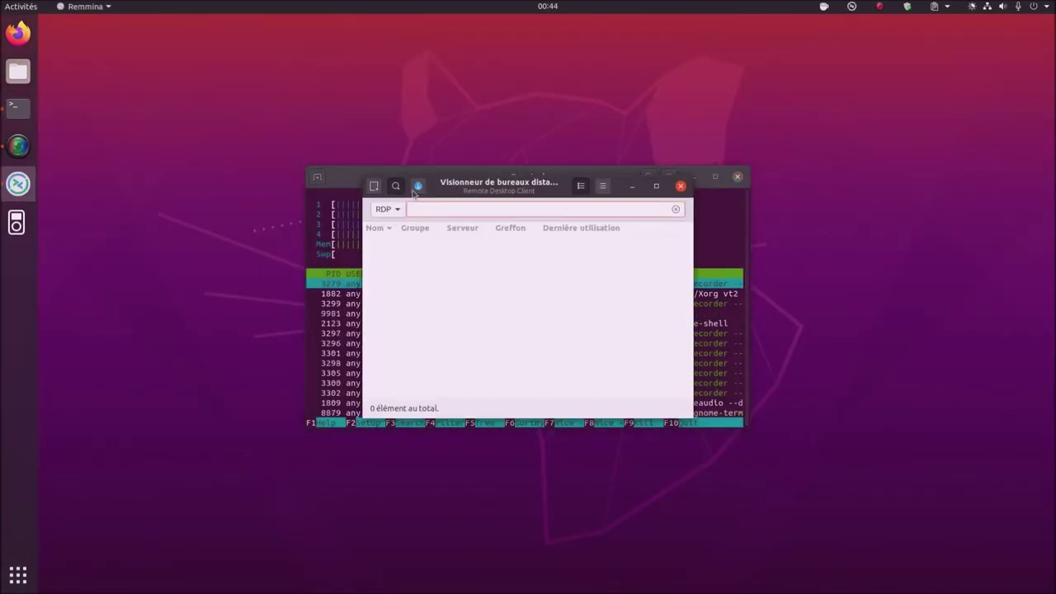
pyautogui.click(401, 210)
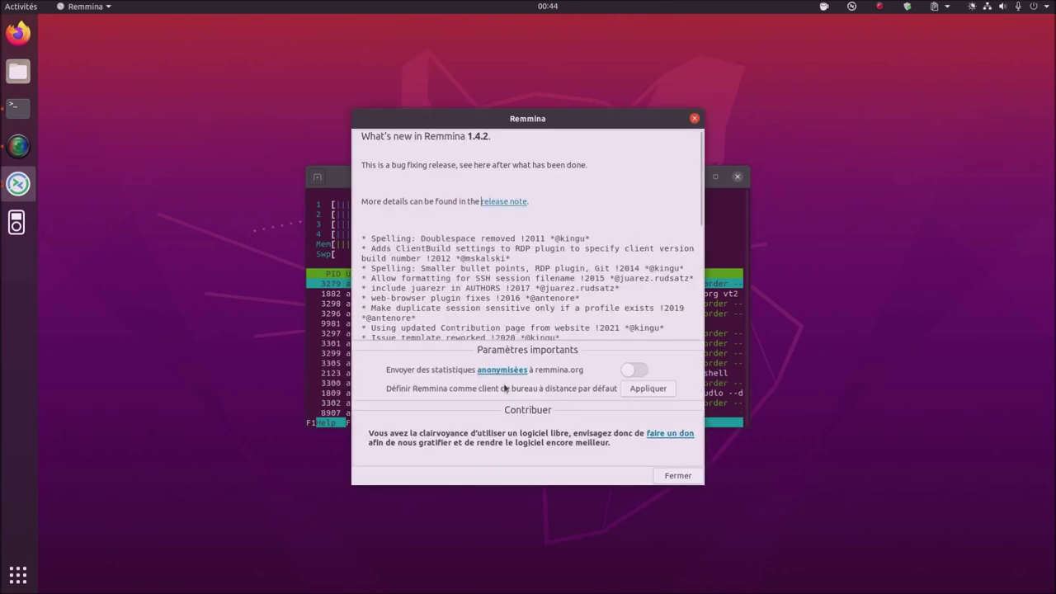
pyautogui.click(678, 475)
pyautogui.click(404, 213)
pyautogui.click(403, 212)
pyautogui.click(402, 213)
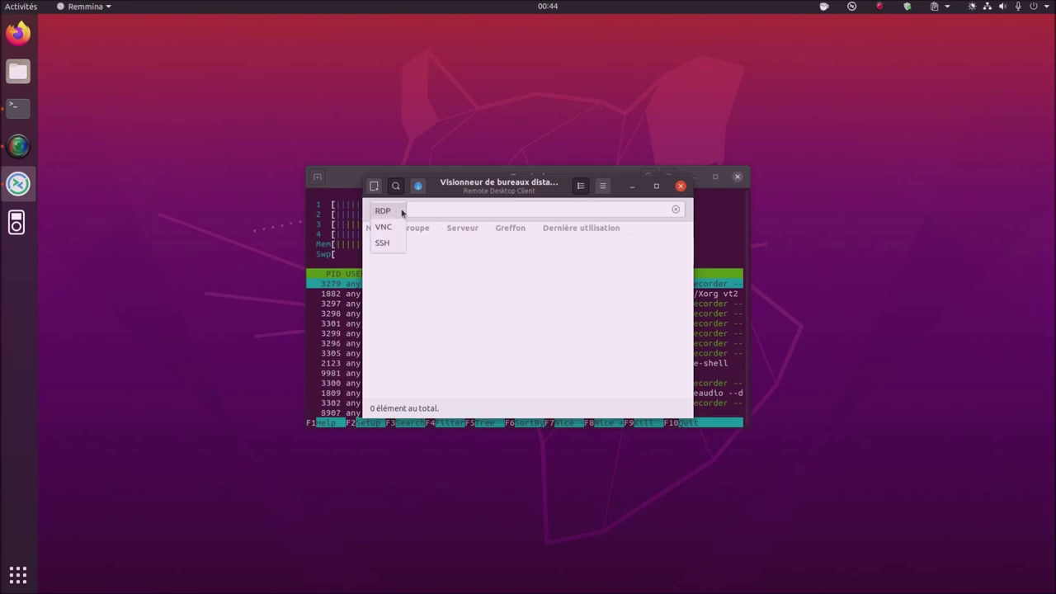
pyautogui.click(401, 212)
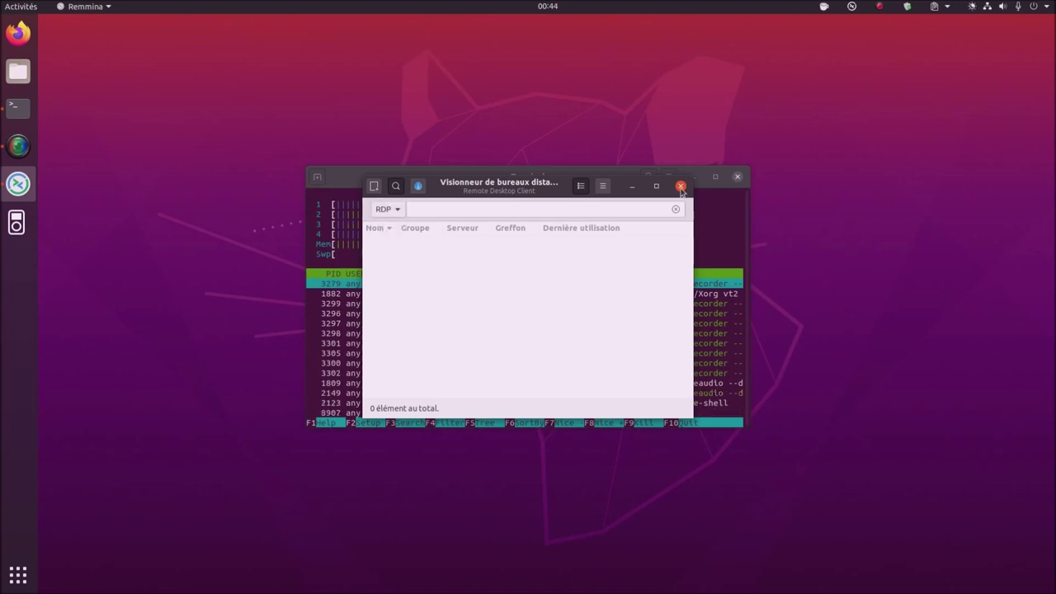
# - Close the Remmina window and quit Remmina from its tray menu
pyautogui.click(680, 188)
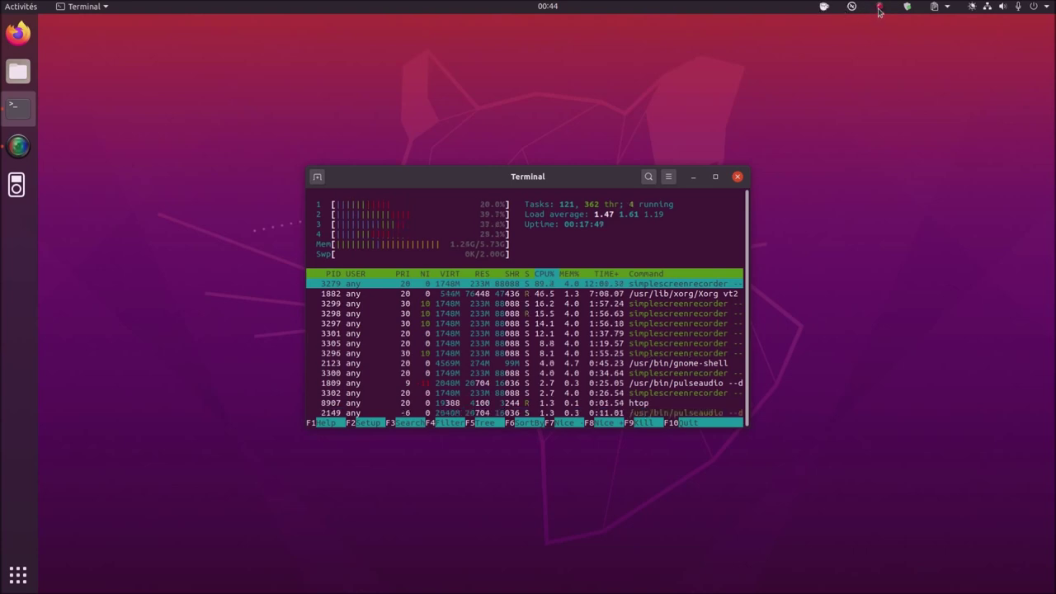
pyautogui.click(853, 7)
pyautogui.click(827, 152)
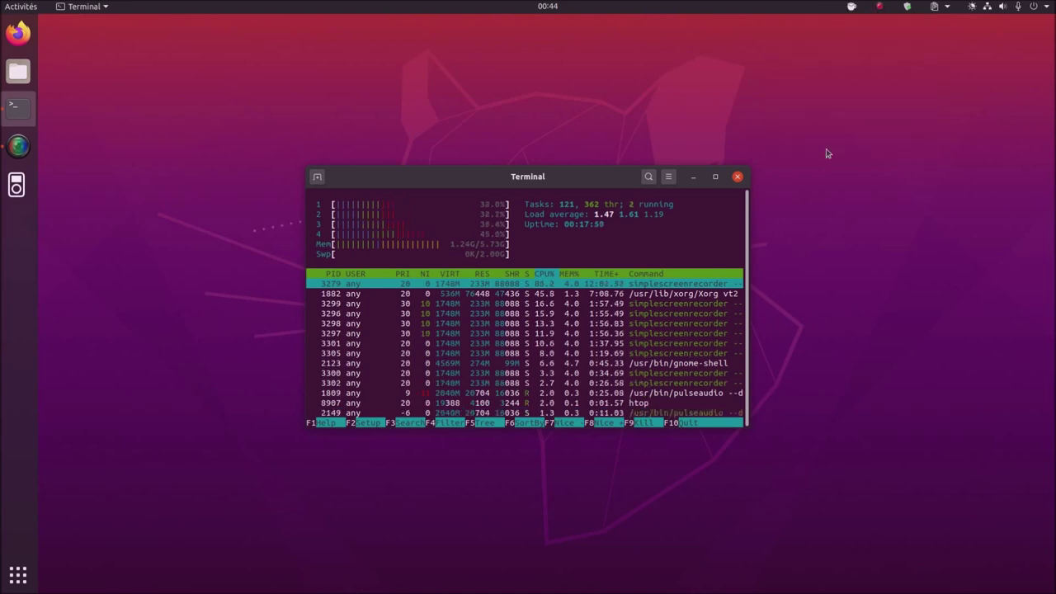
pyautogui.click(18, 575)
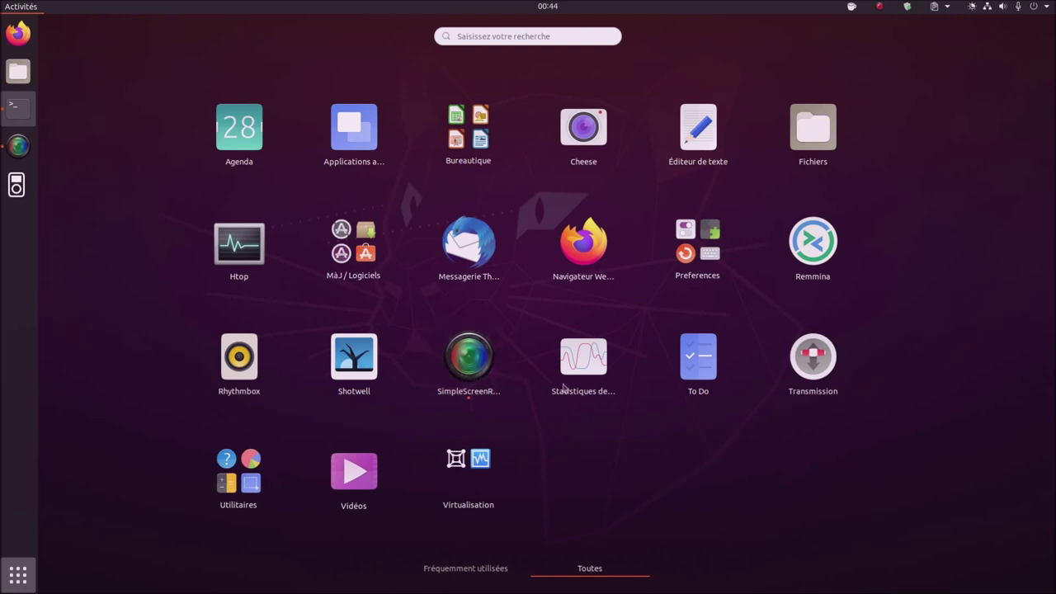
pyautogui.click(805, 382)
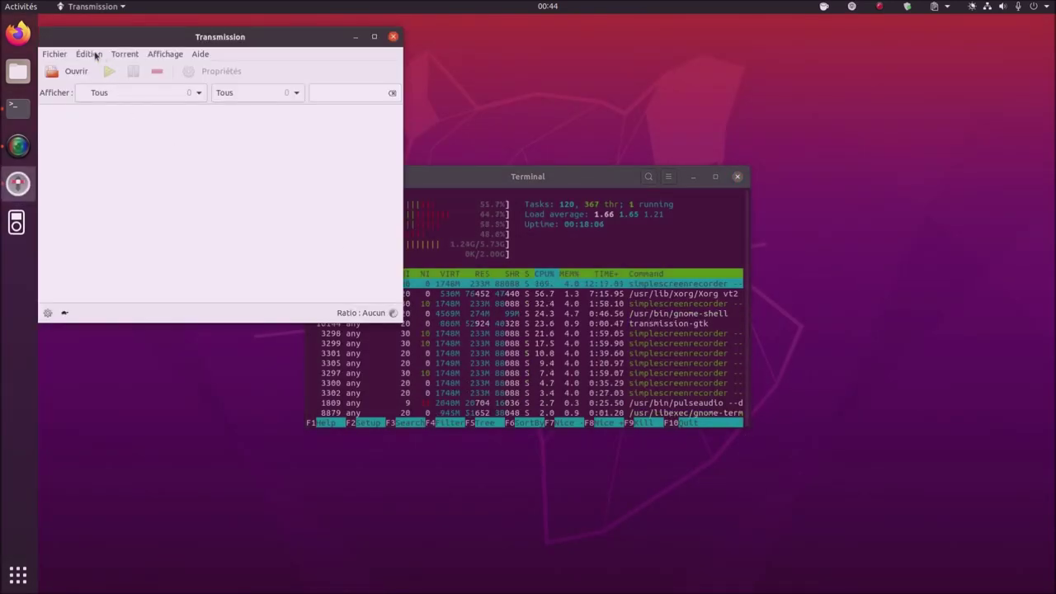
pyautogui.click(95, 55)
pyautogui.click(111, 93)
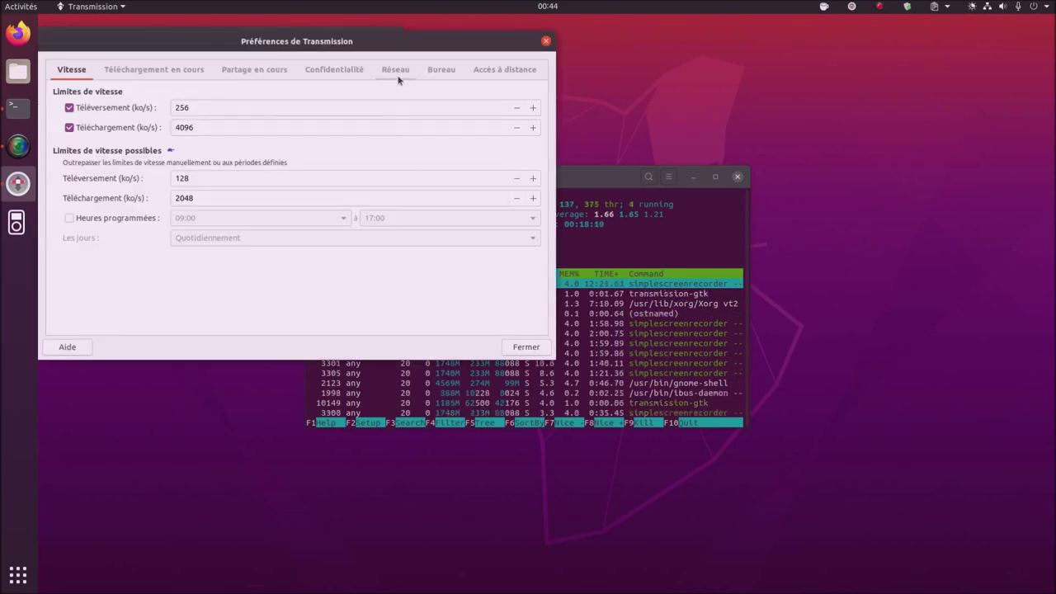
pyautogui.click(341, 71)
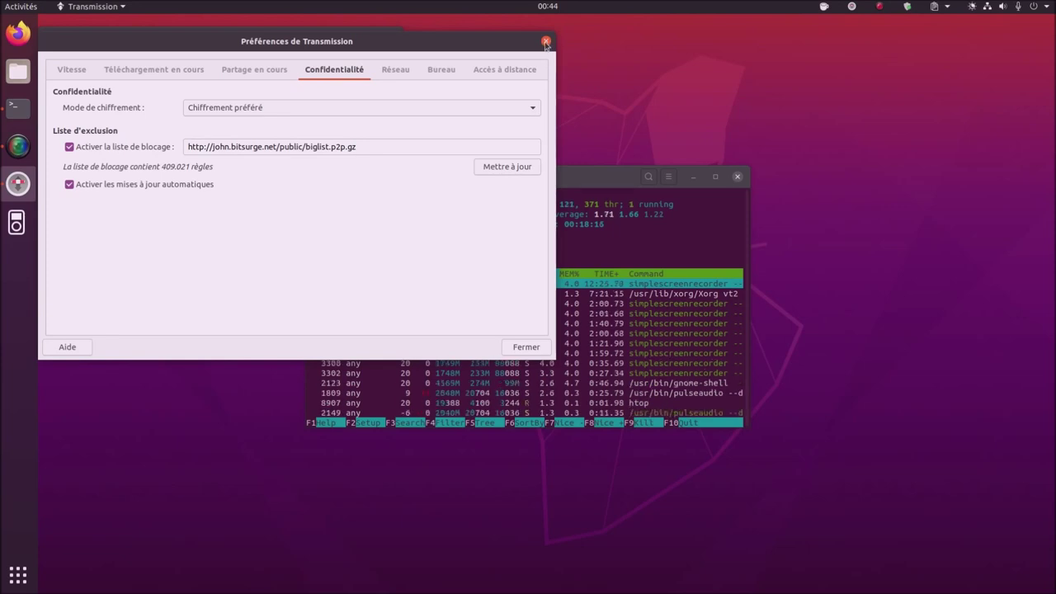
pyautogui.click(526, 348)
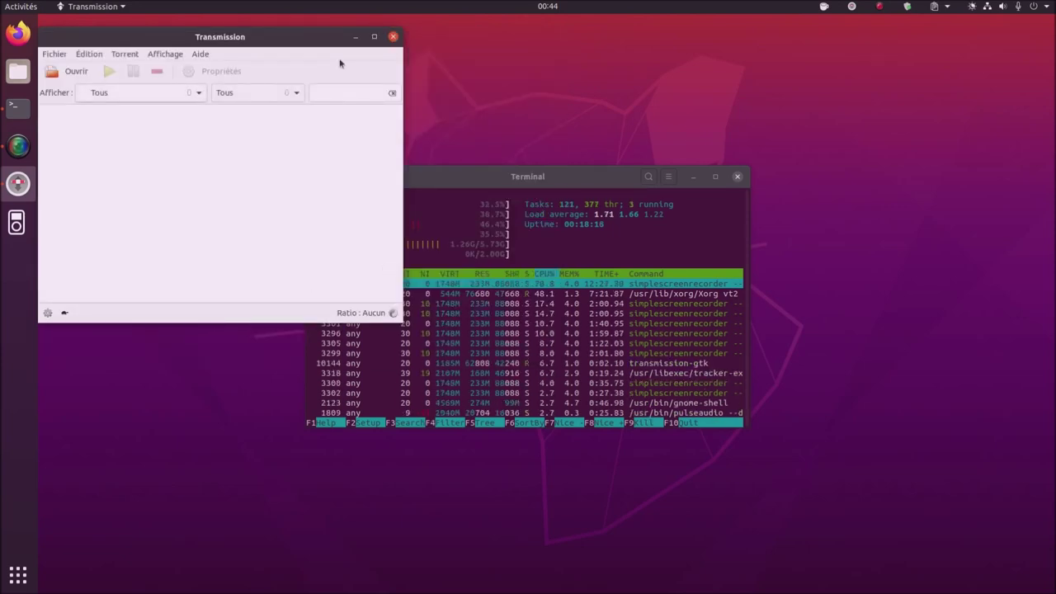
pyautogui.click(393, 39)
pyautogui.click(851, 6)
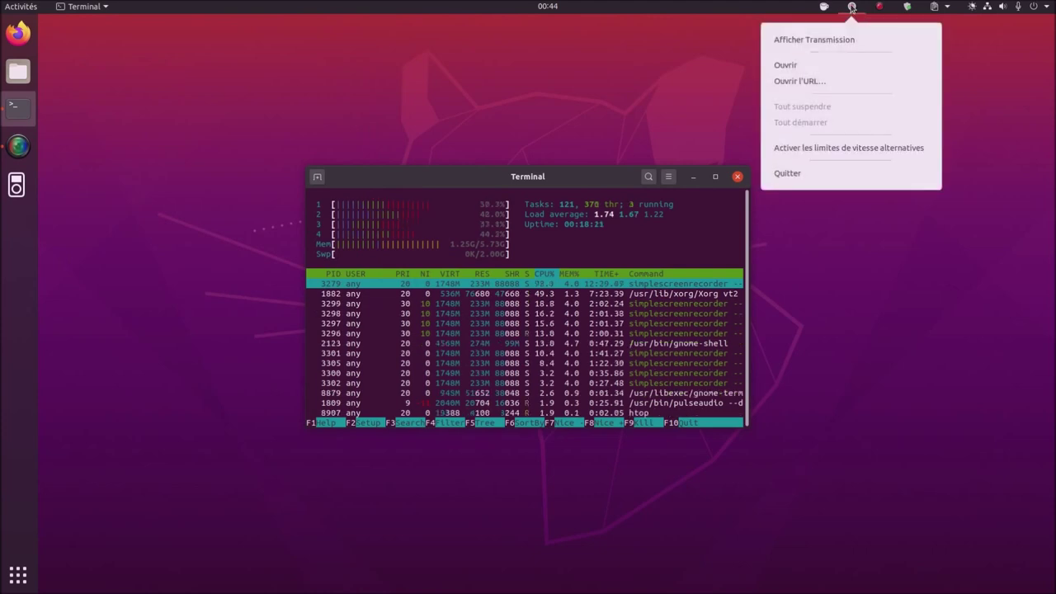
pyautogui.click(804, 173)
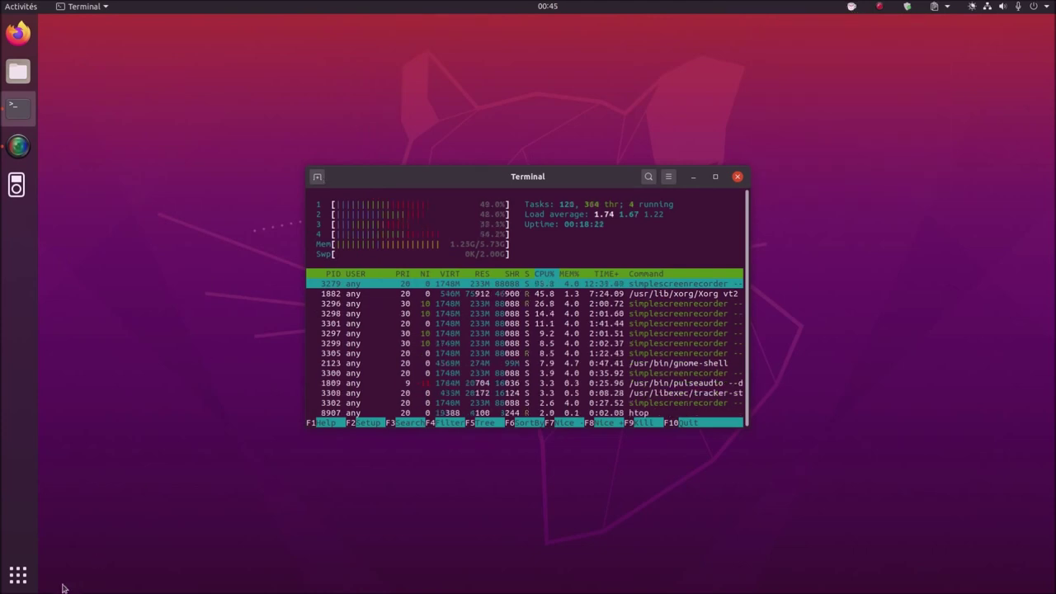
# - Open Disques, view the 240 GB disk's write-cache settings, cancel, and close it
pyautogui.click(18, 575)
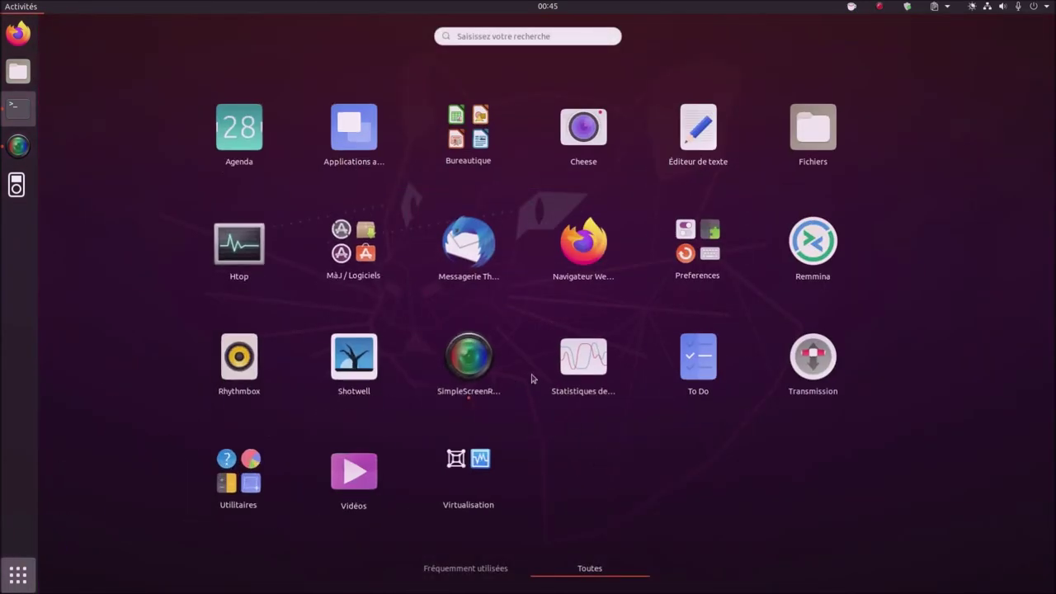
pyautogui.click(267, 476)
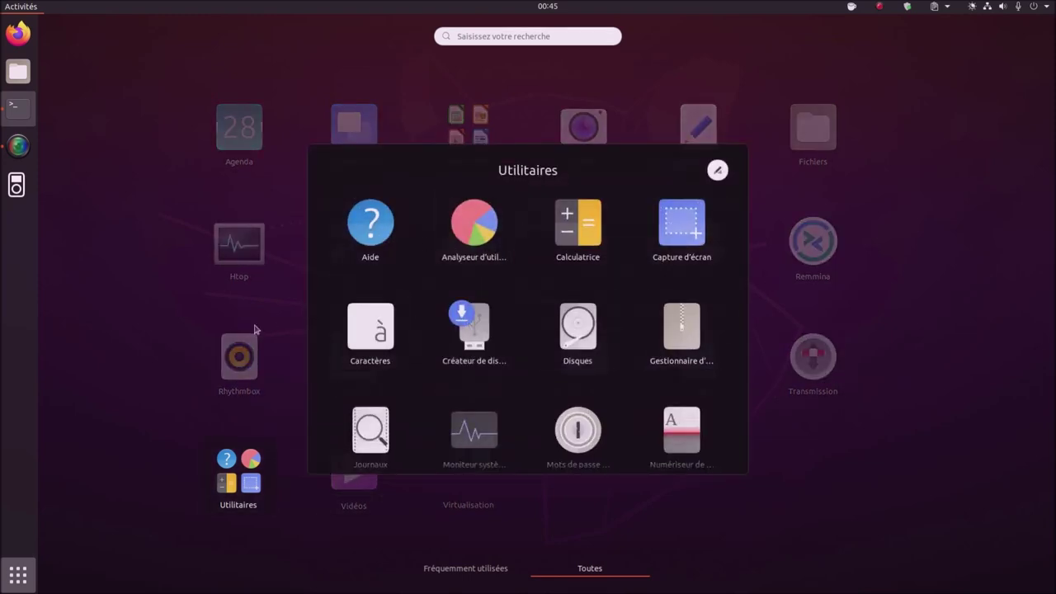
pyautogui.click(585, 338)
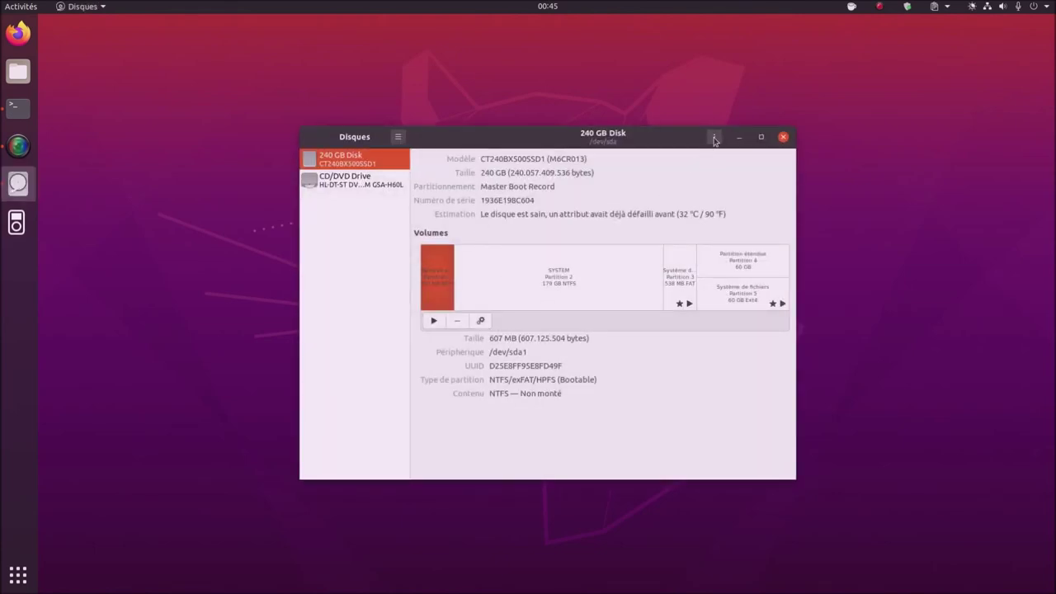
pyautogui.click(714, 137)
pyautogui.click(707, 246)
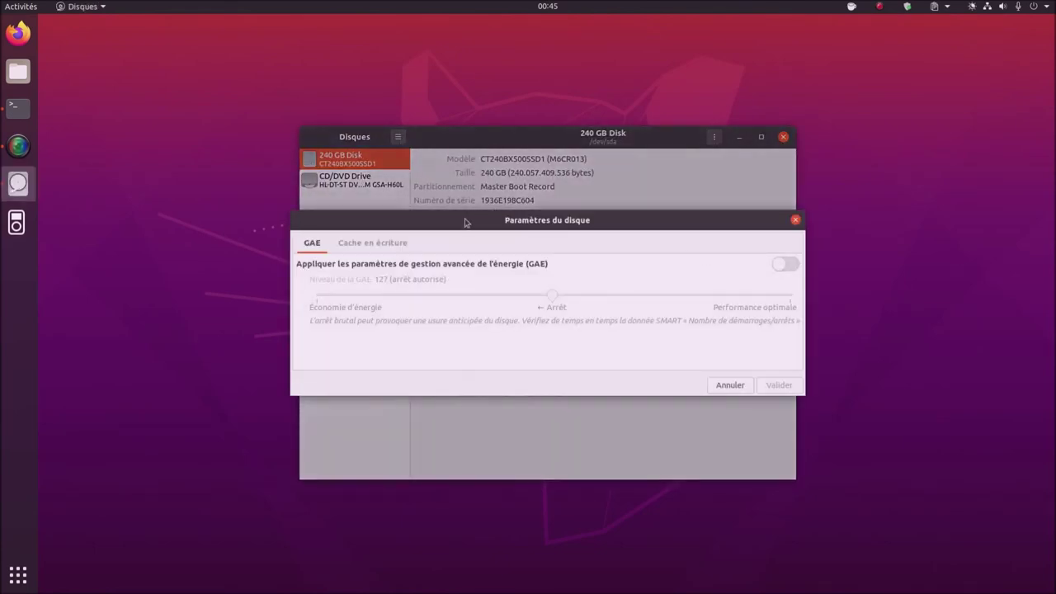
pyautogui.click(369, 243)
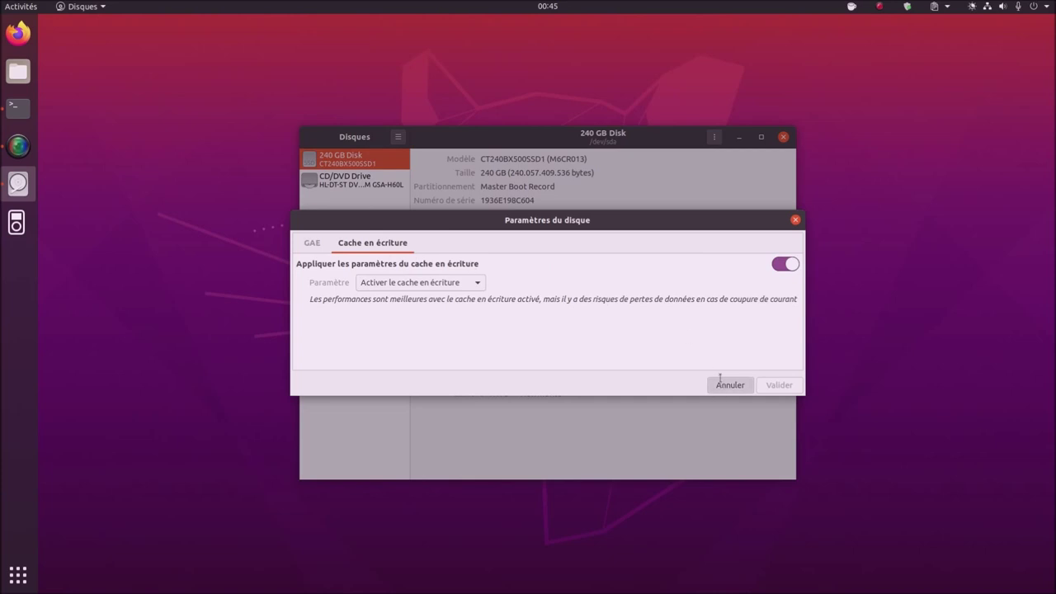
pyautogui.click(729, 384)
pyautogui.click(783, 138)
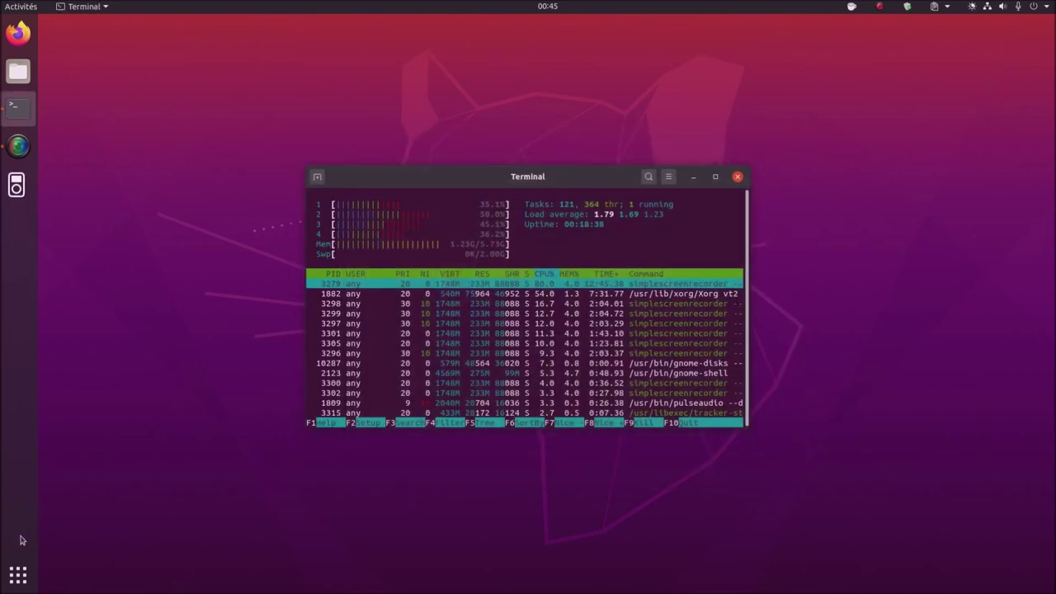
# - Launch System Monitor from the Utilitaires folder and close the htop terminal
pyautogui.click(18, 575)
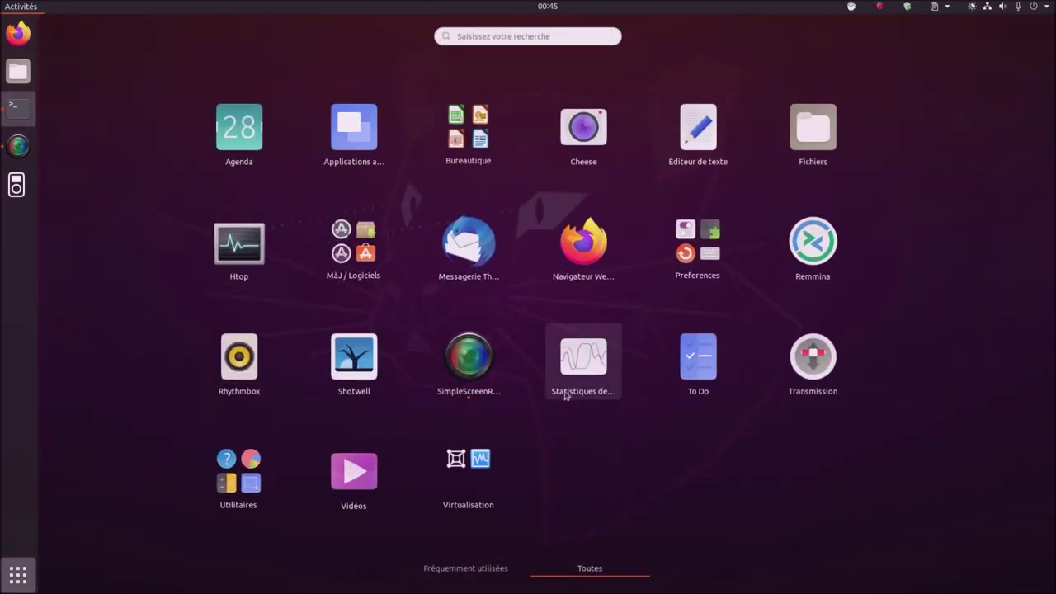
pyautogui.click(260, 476)
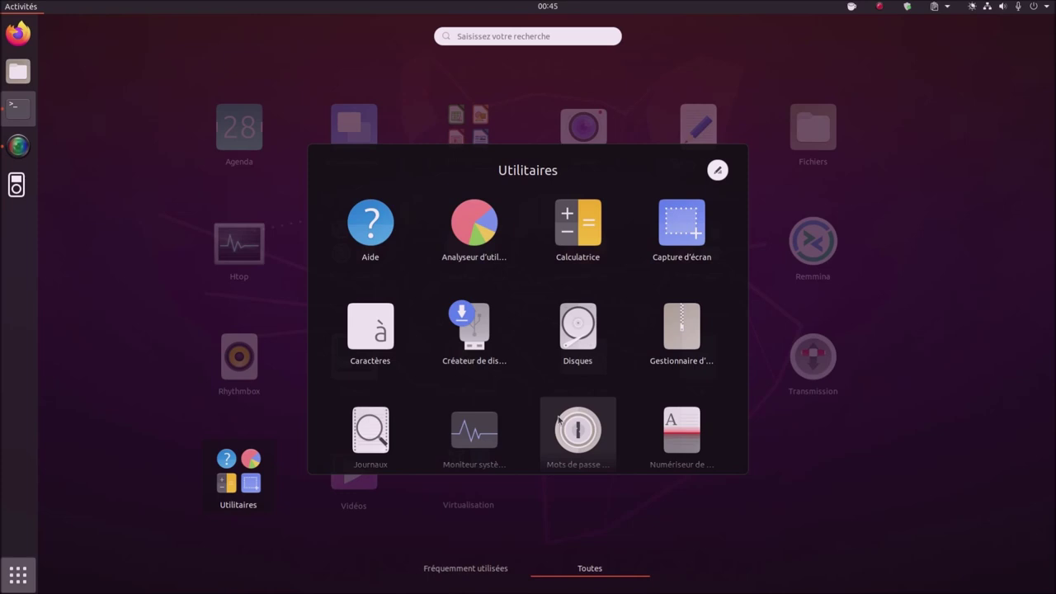
pyautogui.scroll(-1, 558, 419)
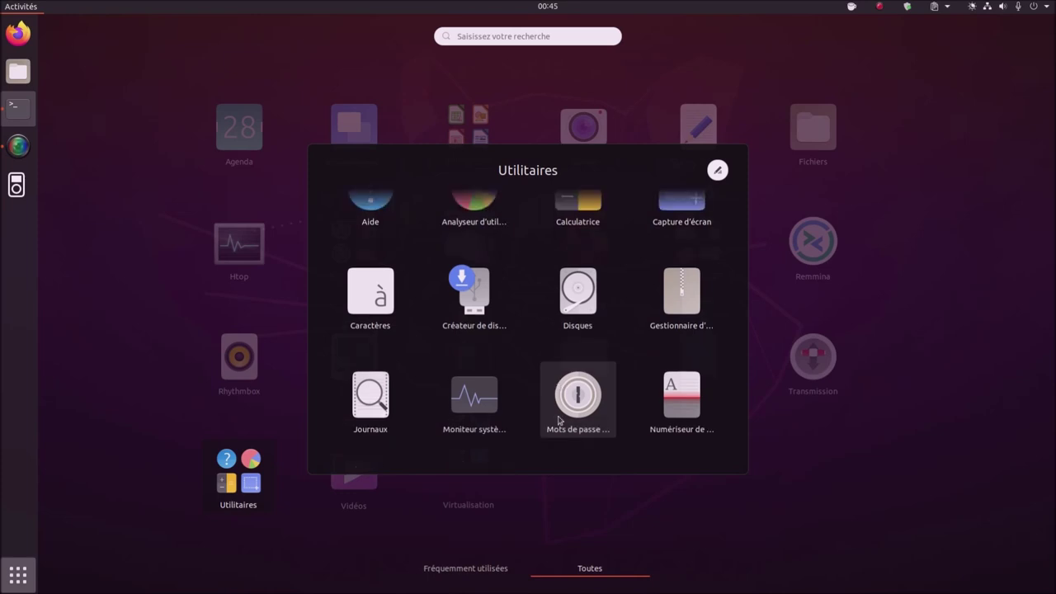
pyautogui.scroll(-2, 558, 420)
pyautogui.scroll(-4, 558, 420)
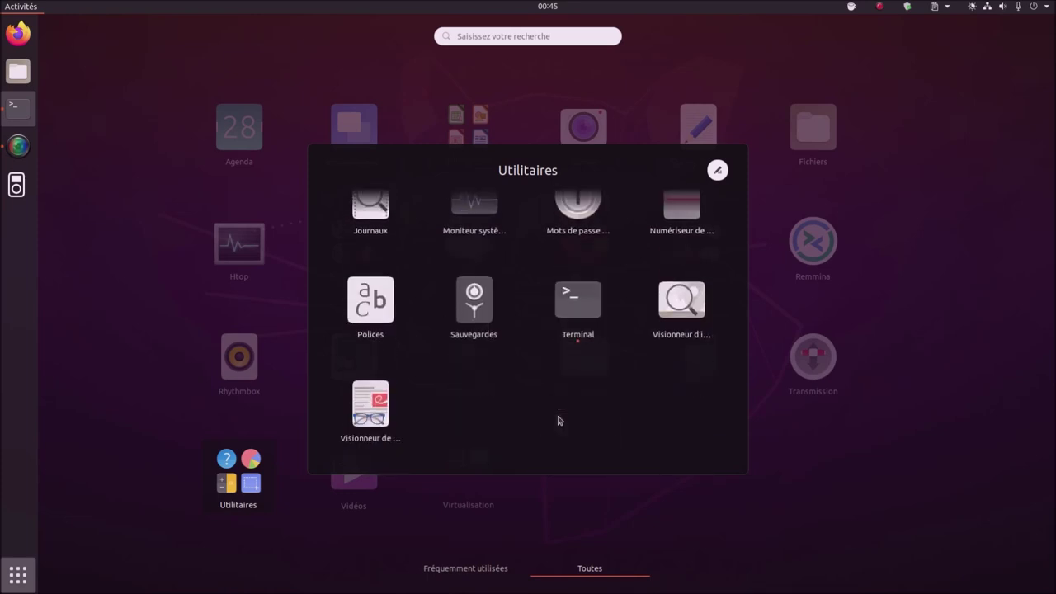
pyautogui.scroll(2, 558, 420)
pyautogui.scroll(-1, 559, 420)
pyautogui.click(474, 237)
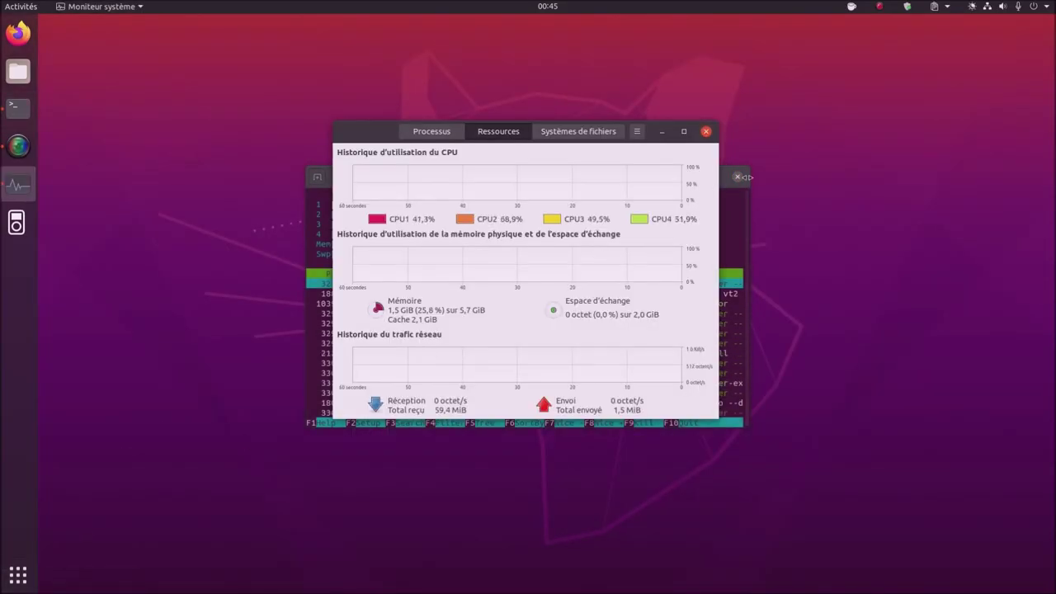
pyautogui.click(738, 178)
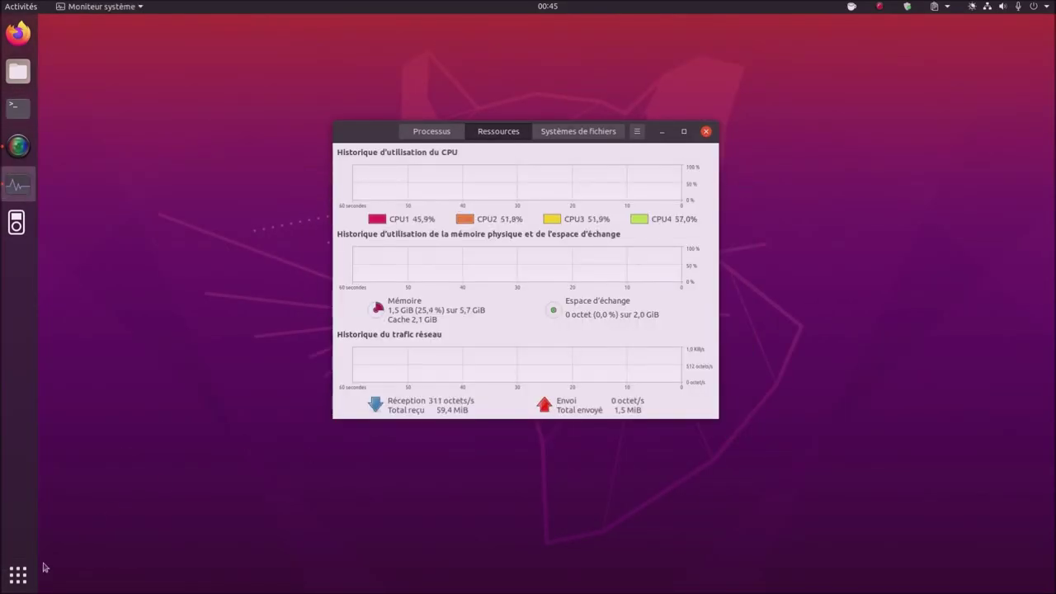
pyautogui.click(18, 575)
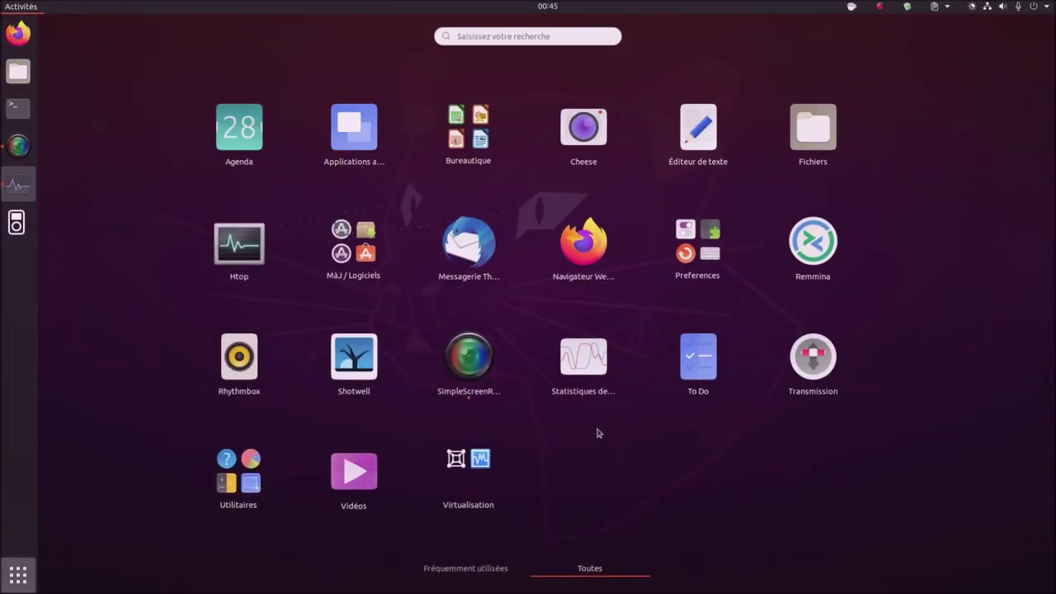
# - Launch Machines (GNOME Boxes) from Virtualisation and start creating a new virtual machine
pyautogui.click(462, 477)
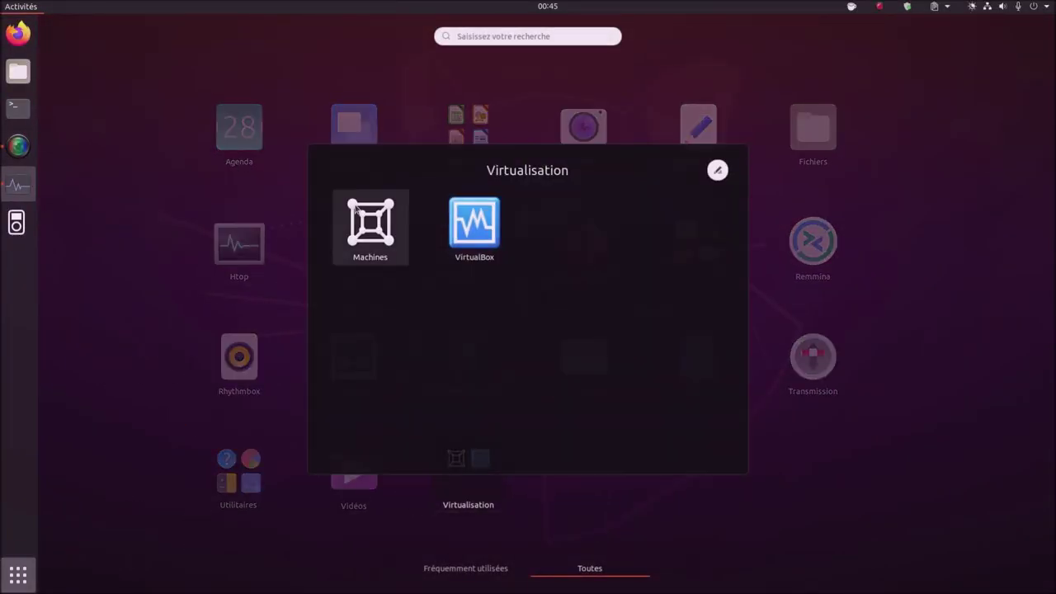
pyautogui.click(363, 216)
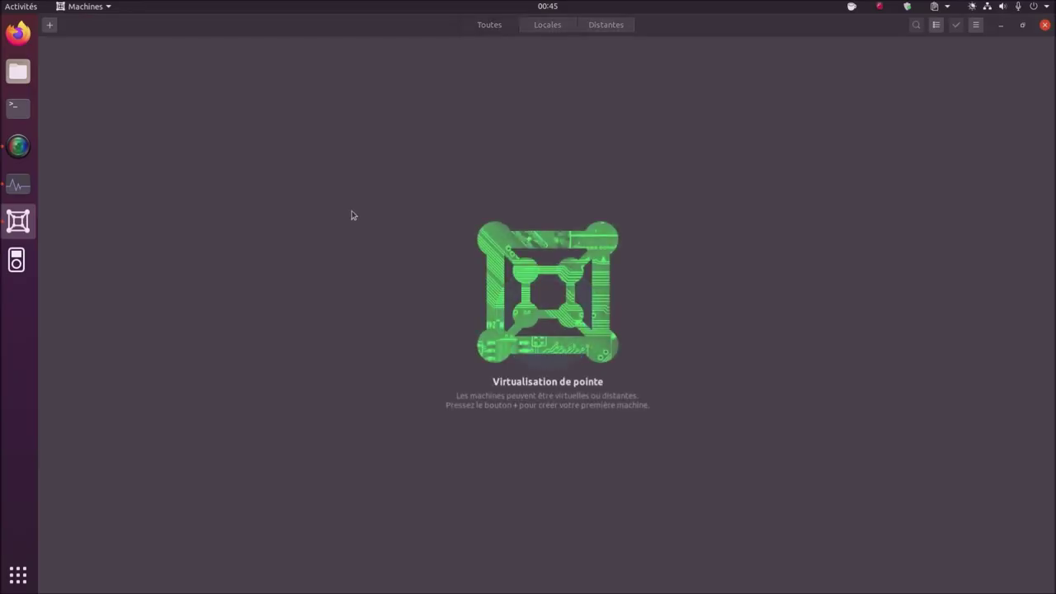
pyautogui.click(50, 26)
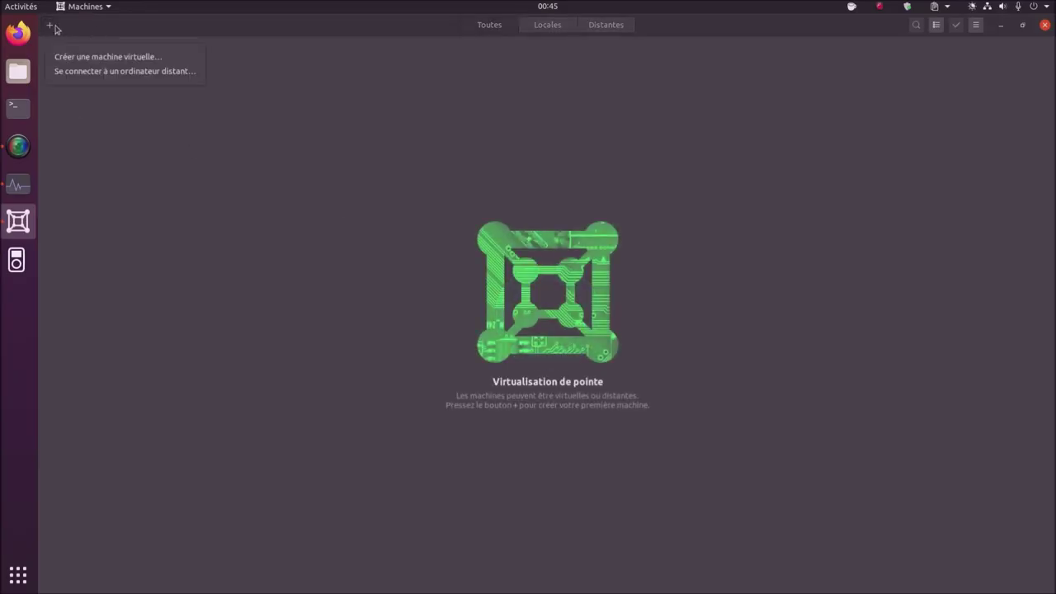
pyautogui.click(70, 56)
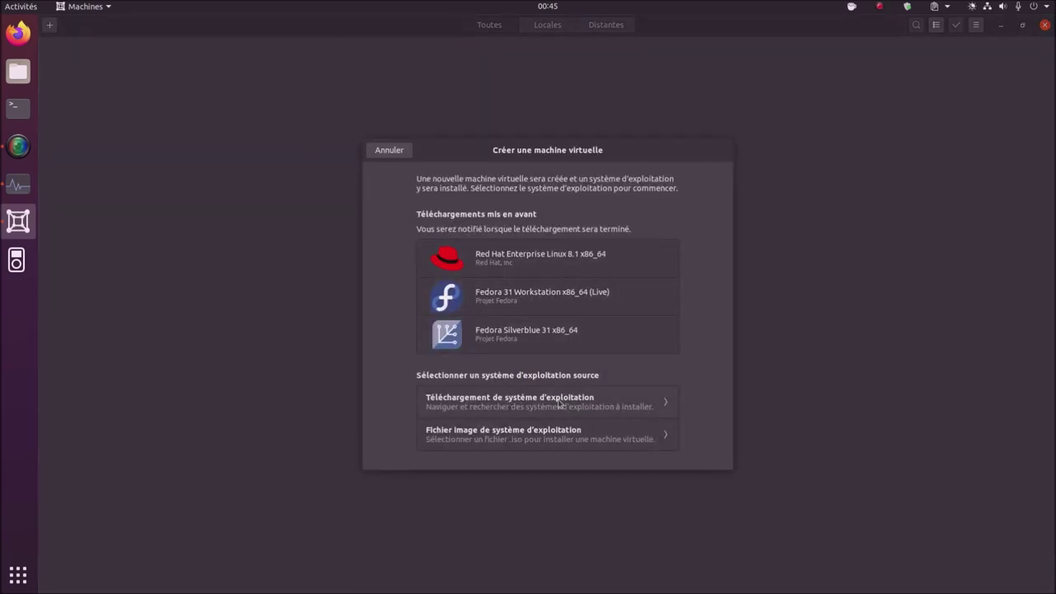
# - Browse the expanded downloadable operating system list, go back, and close Boxes
pyautogui.click(559, 404)
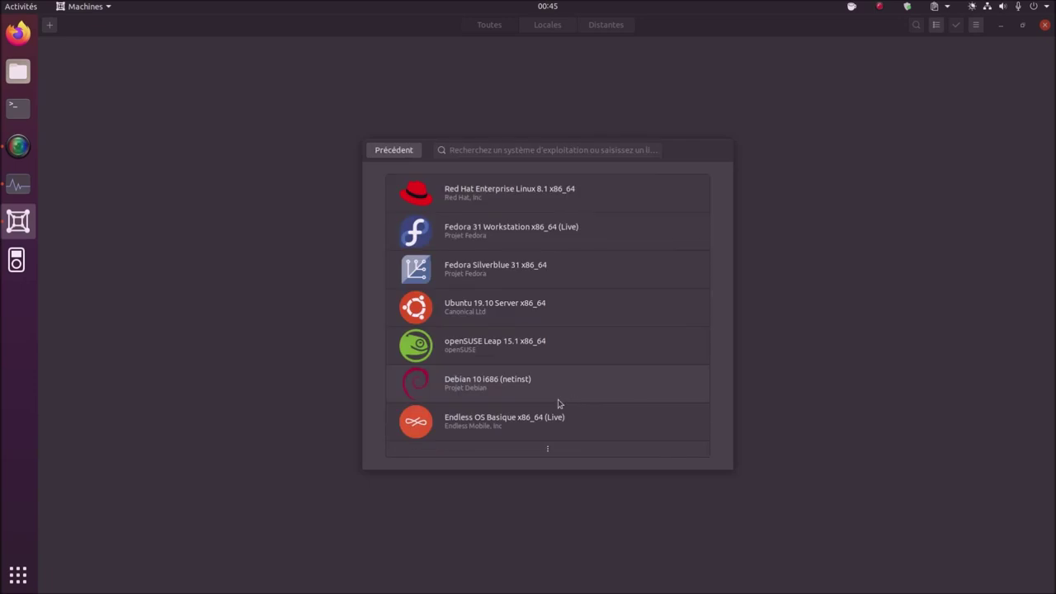
pyautogui.click(550, 451)
pyautogui.scroll(-5, 558, 388)
pyautogui.scroll(-10, 558, 388)
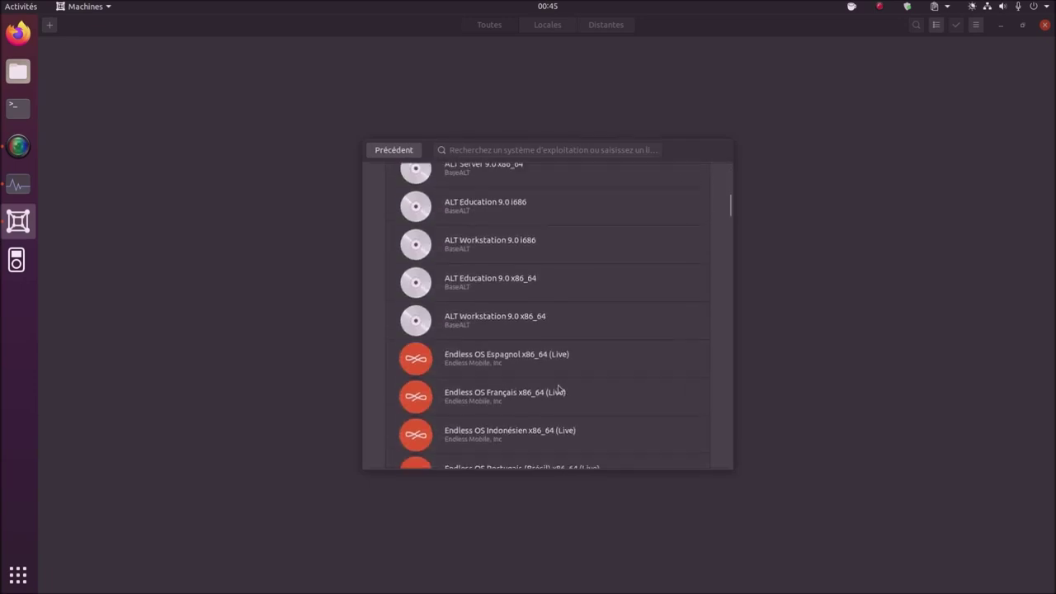
pyautogui.click(383, 157)
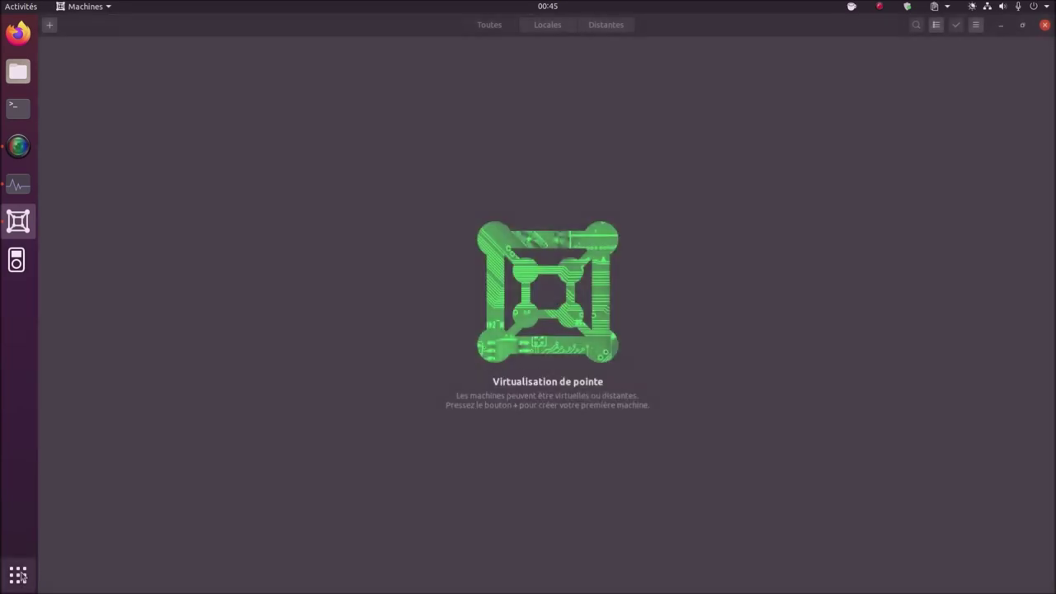
pyautogui.click(1045, 24)
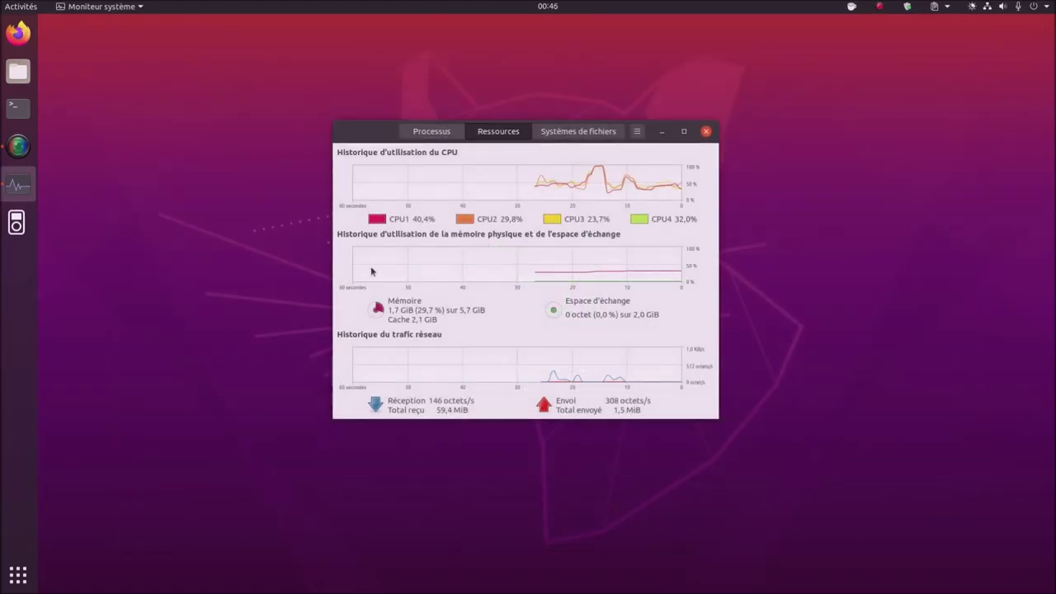
pyautogui.click(19, 575)
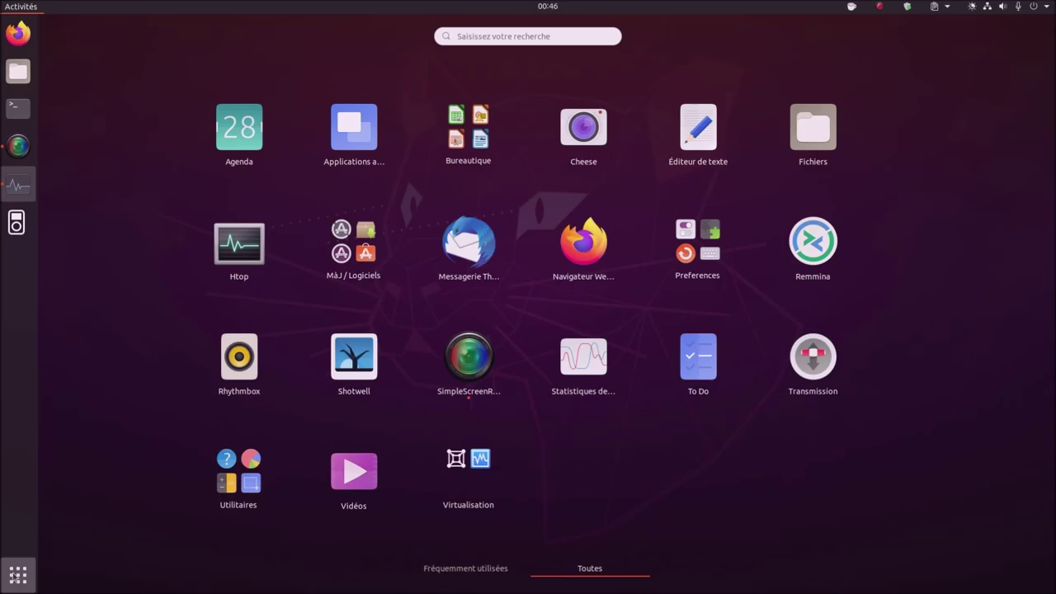
pyautogui.click(18, 575)
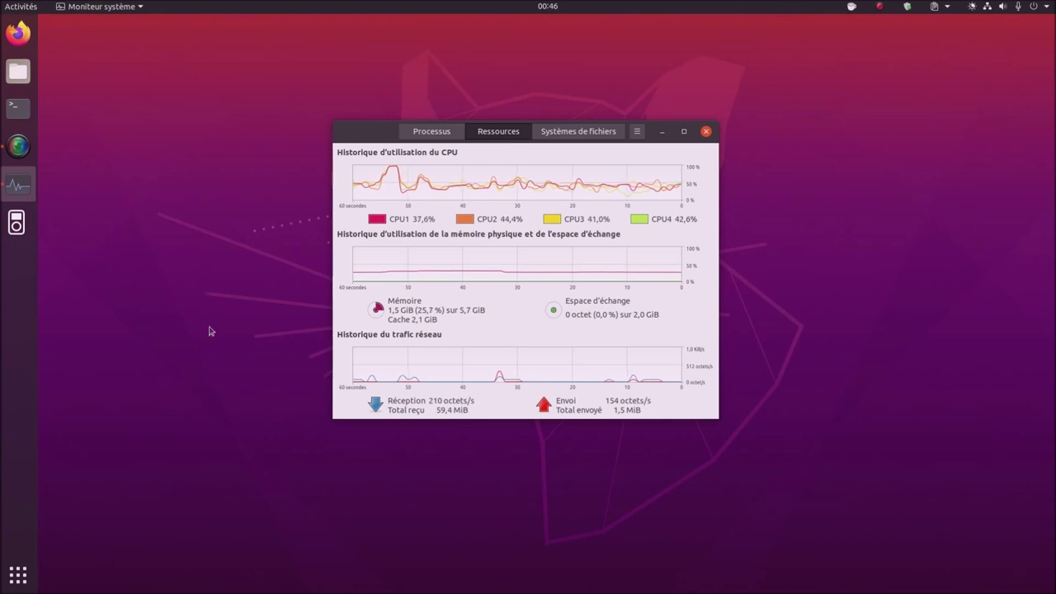
pyautogui.moveTo(3, 5)
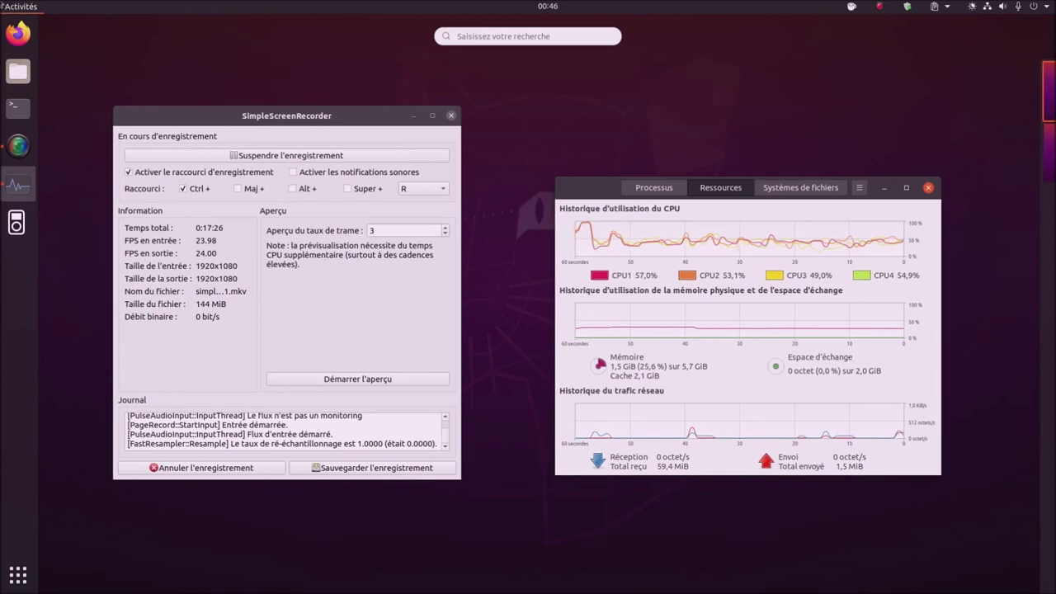
pyautogui.click(747, 371)
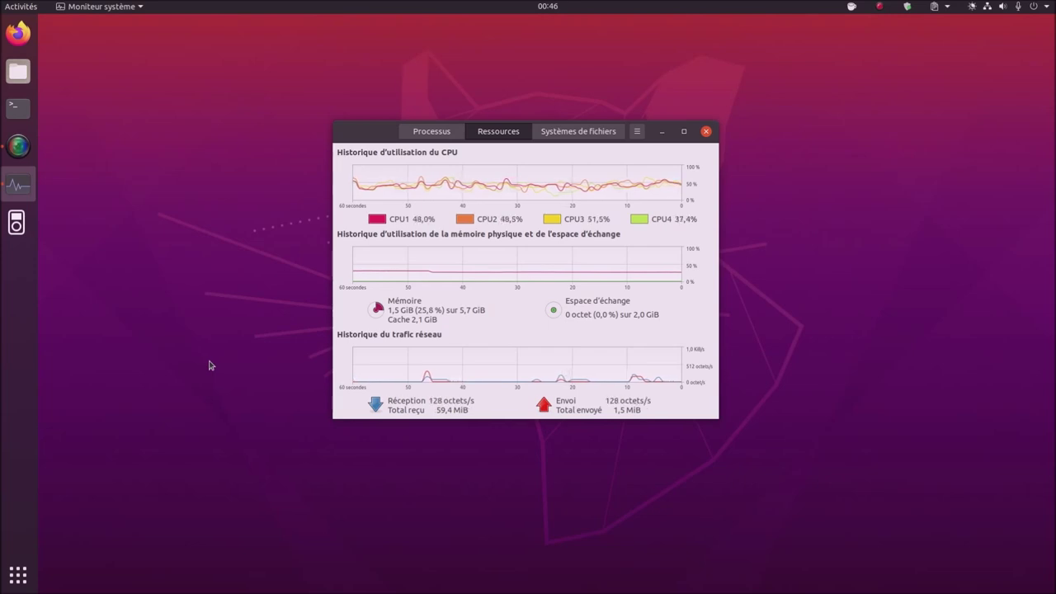
pyautogui.click(683, 132)
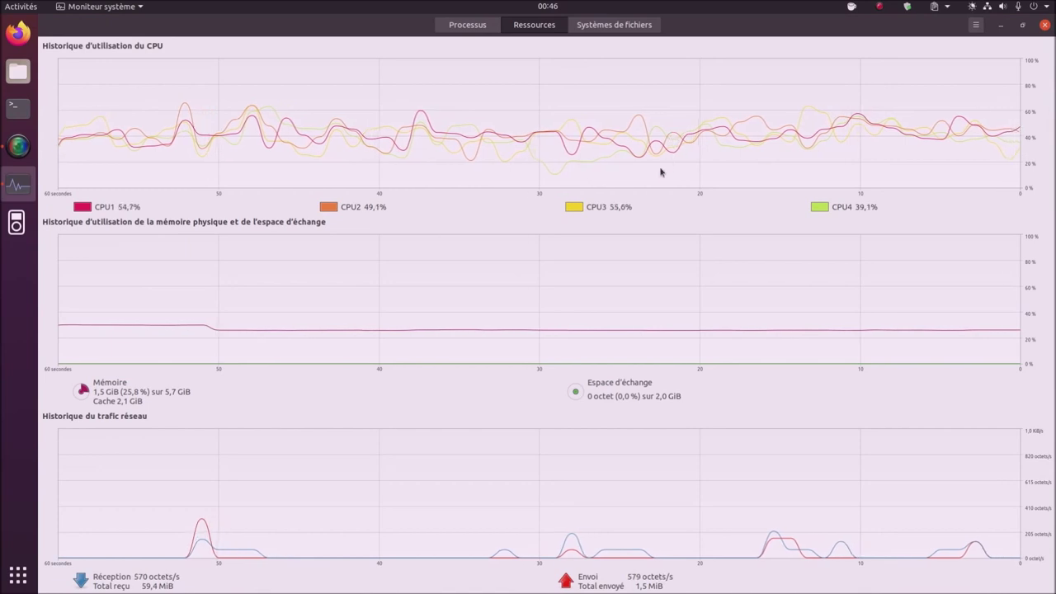
pyautogui.click(1022, 25)
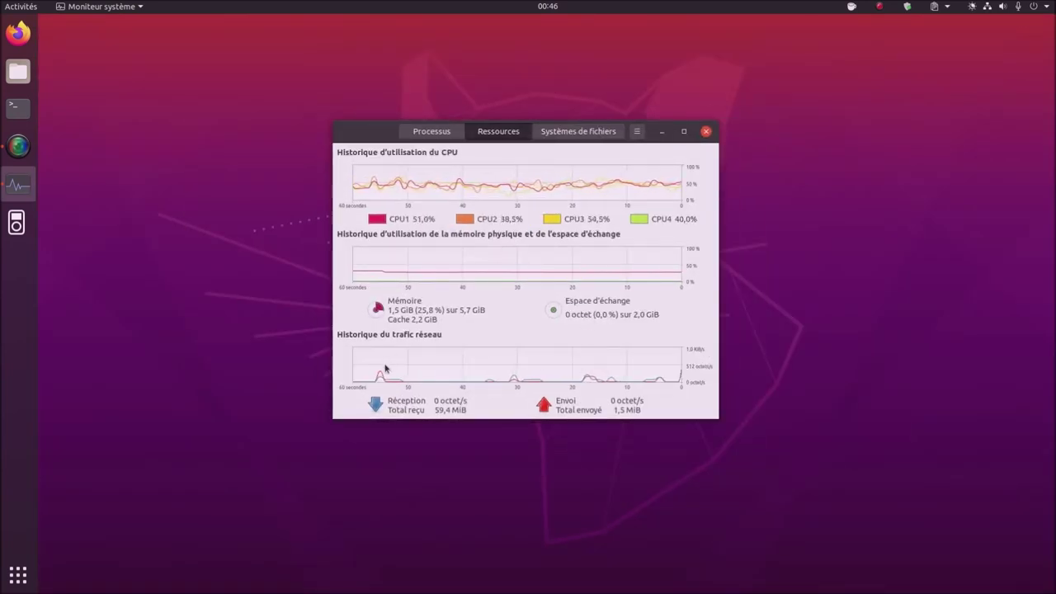
# - Bring SimpleScreenRecorder forward, start the live capture preview, then stop it
pyautogui.click(18, 146)
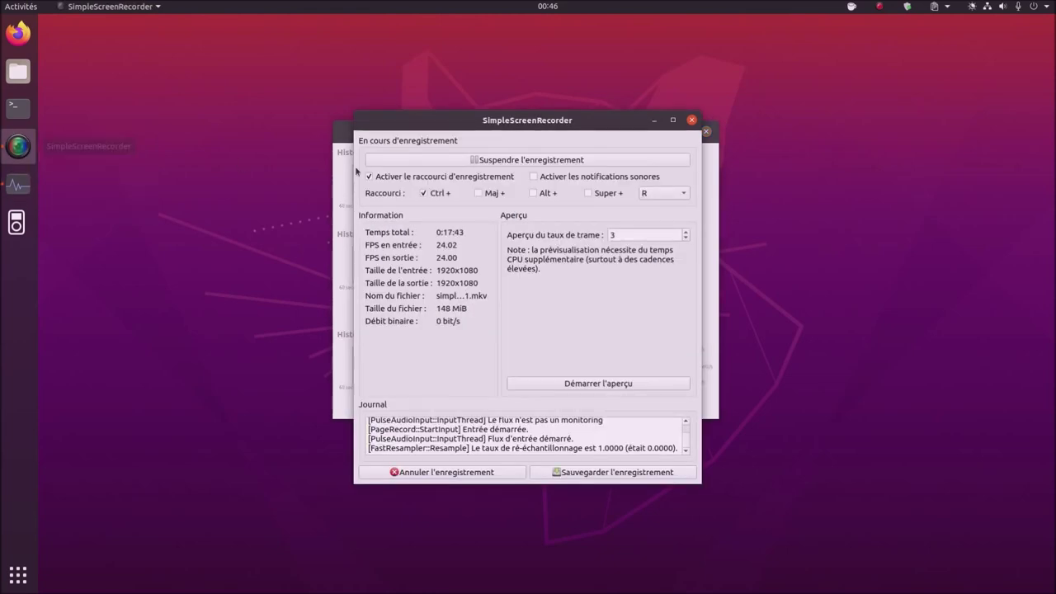
pyautogui.click(631, 384)
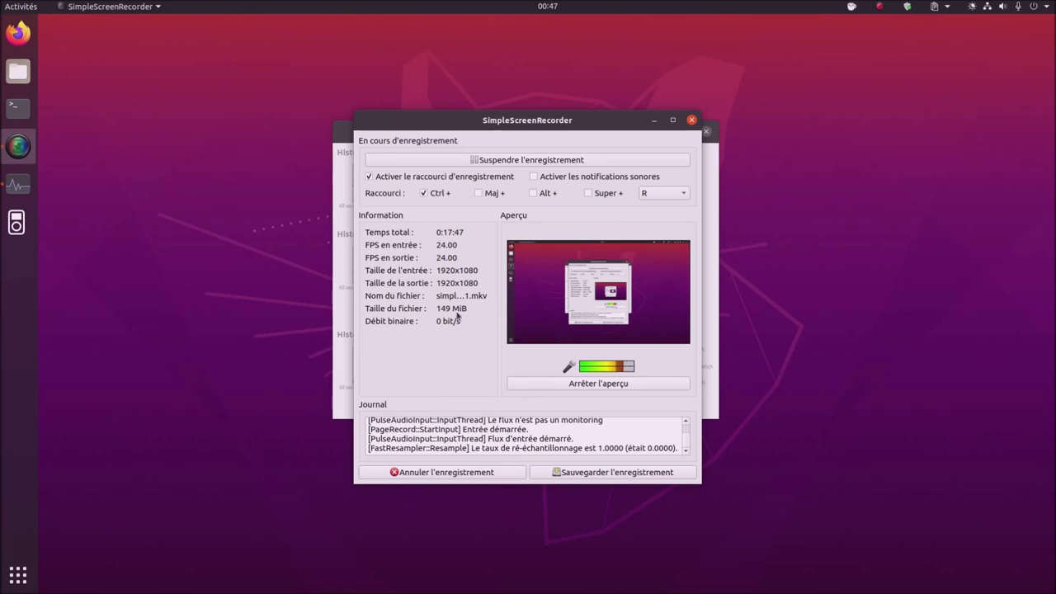
pyautogui.click(591, 386)
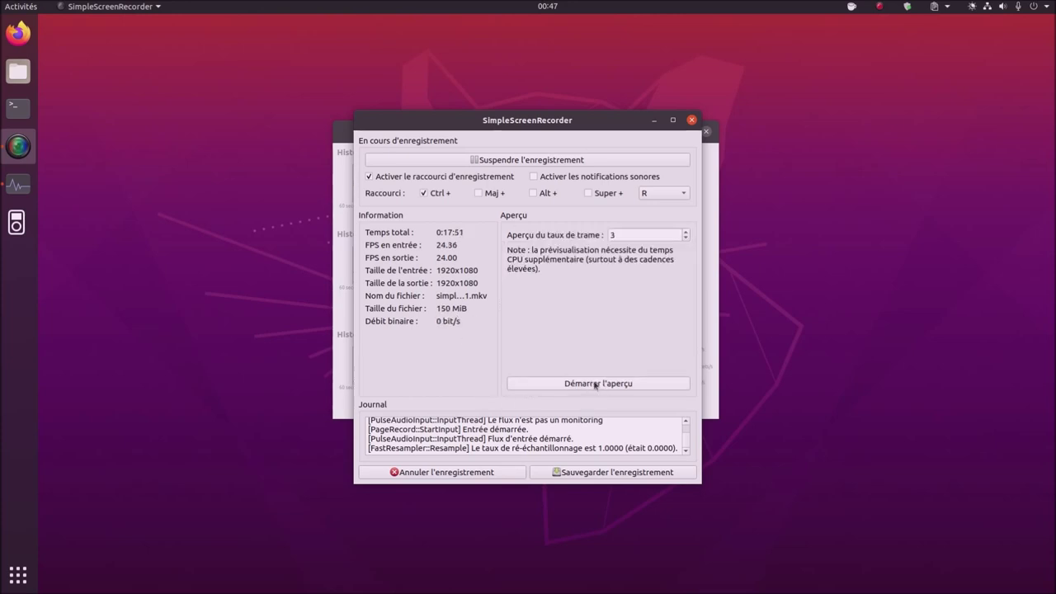